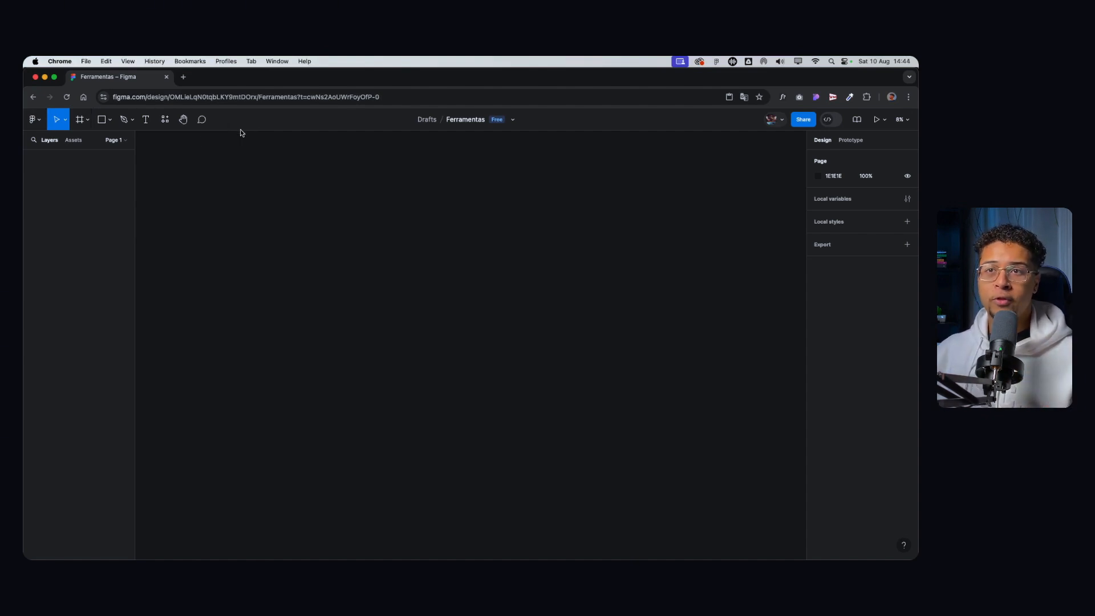
Step: Draw a square about 2315 × 2315 on the empty canvas and place a horizontally aligned copy beside it
key("r")
left_click(308, 198)
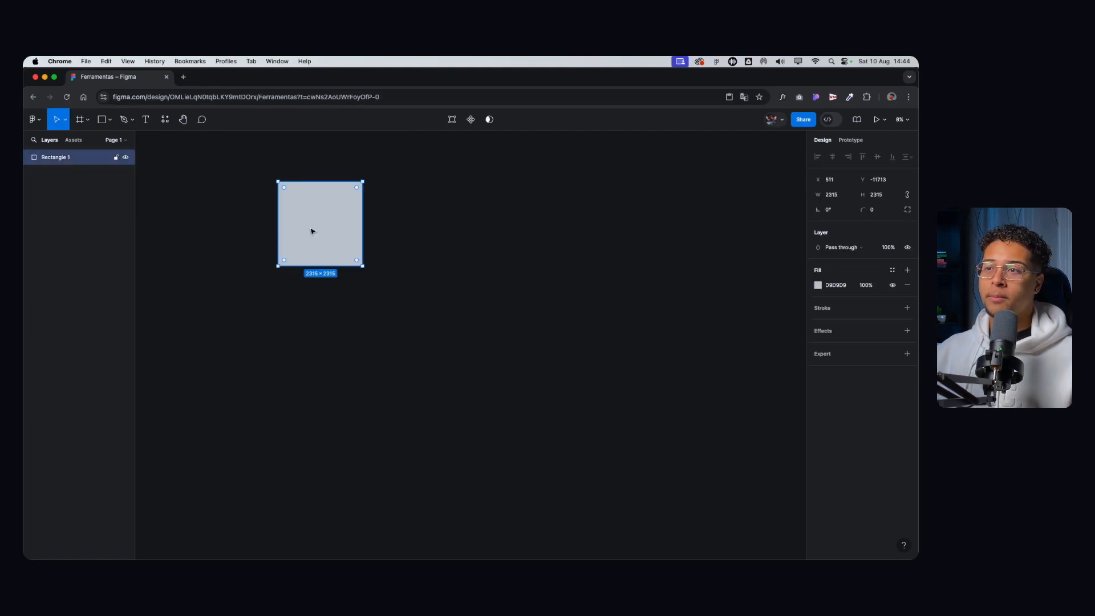
scroll(311, 231, "down", 3)
scroll(326, 227, "up", 3)
left_click_drag(337, 308, 455, 269)
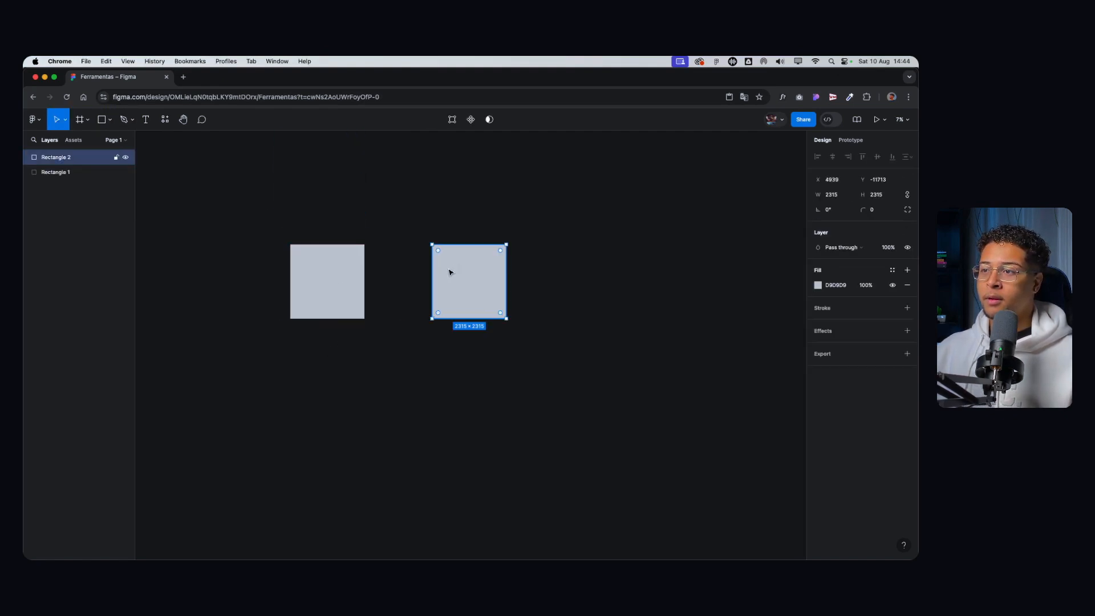
Step: Repeat the offset duplication five times to make an evenly spaced row of seven squares
scroll(453, 289, "down", 3)
key("super+d")
key("super+d")
key("super+d")
key("super+d")
key("super+d")
Step: Copy the row of seven squares below itself and repeat the duplication to form a grid of five rows
left_click_drag(342, 223, 742, 339)
left_click_drag(649, 300, 627, 358)
key("super+d")
key("super+d")
key("super+d")
left_click(330, 308)
scroll(313, 303, "down", 2)
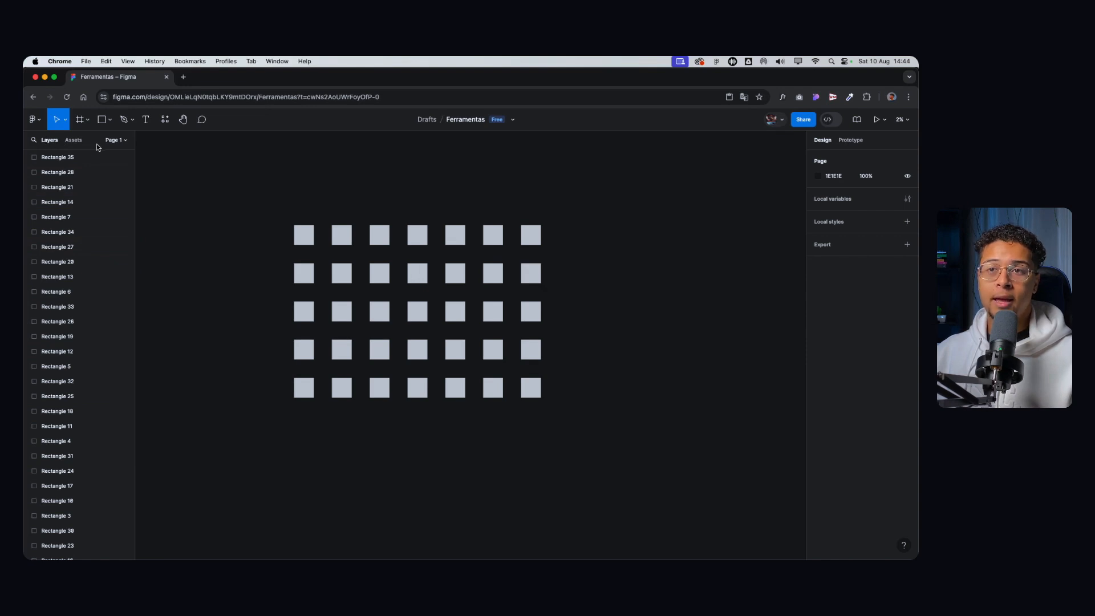
Step: Compare the squares in the grid with their entries in the layer list, selecting all of them and a few individually
scroll(63, 450, "down", 3)
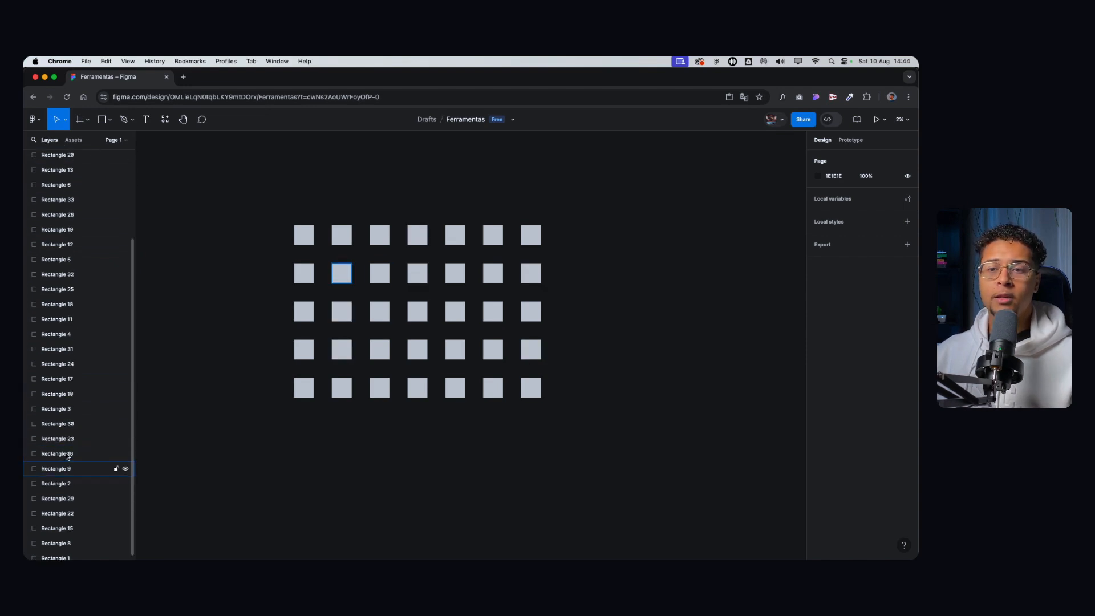
left_click_drag(267, 185, 547, 407)
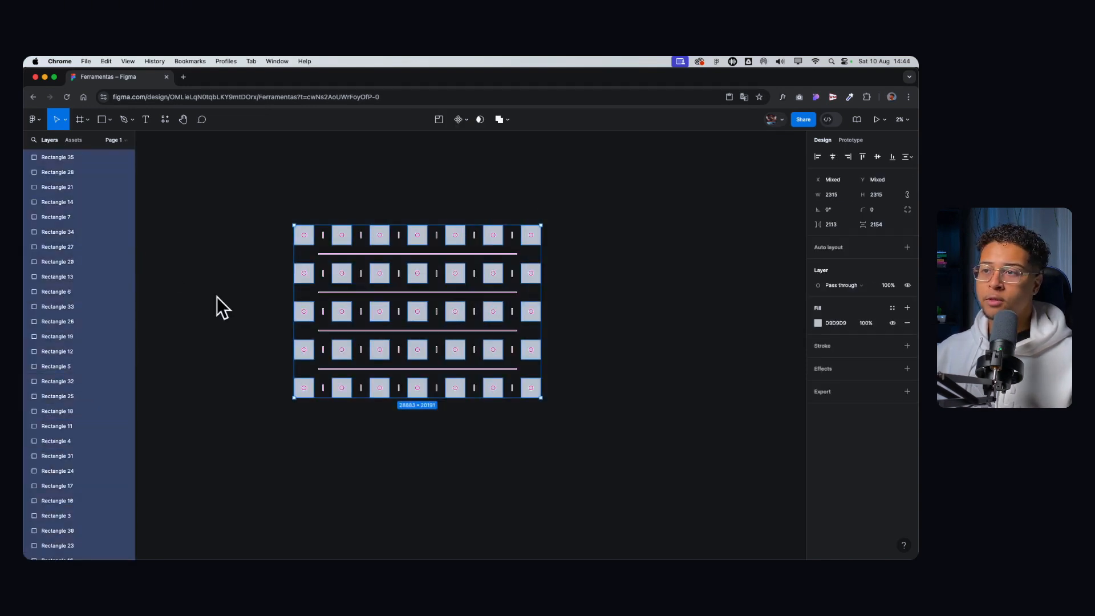
left_click_drag(701, 171, 221, 224)
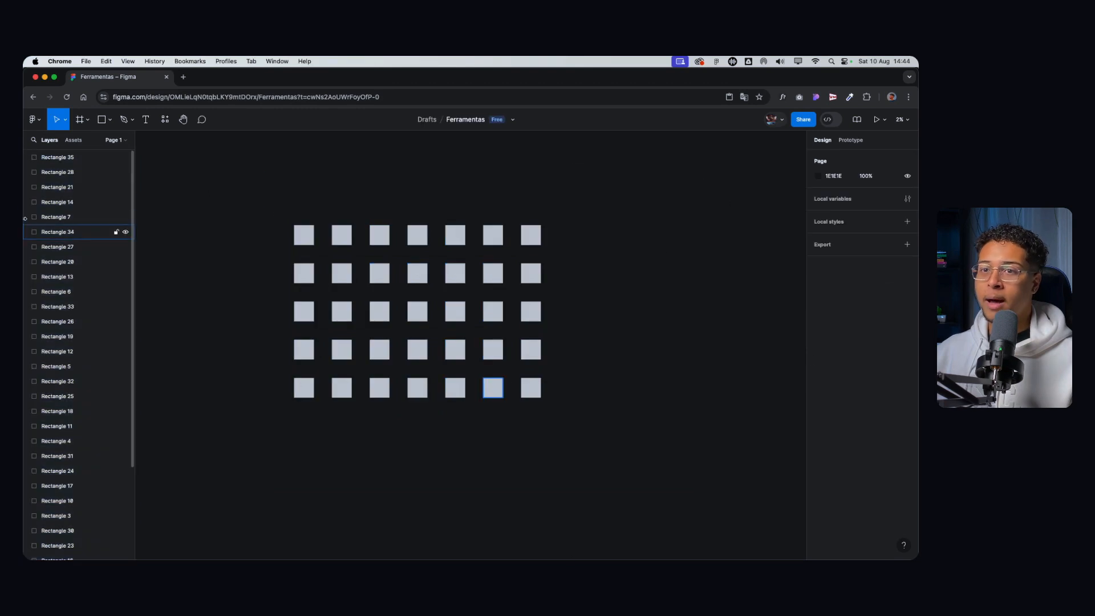
scroll(63, 256, "down", 3)
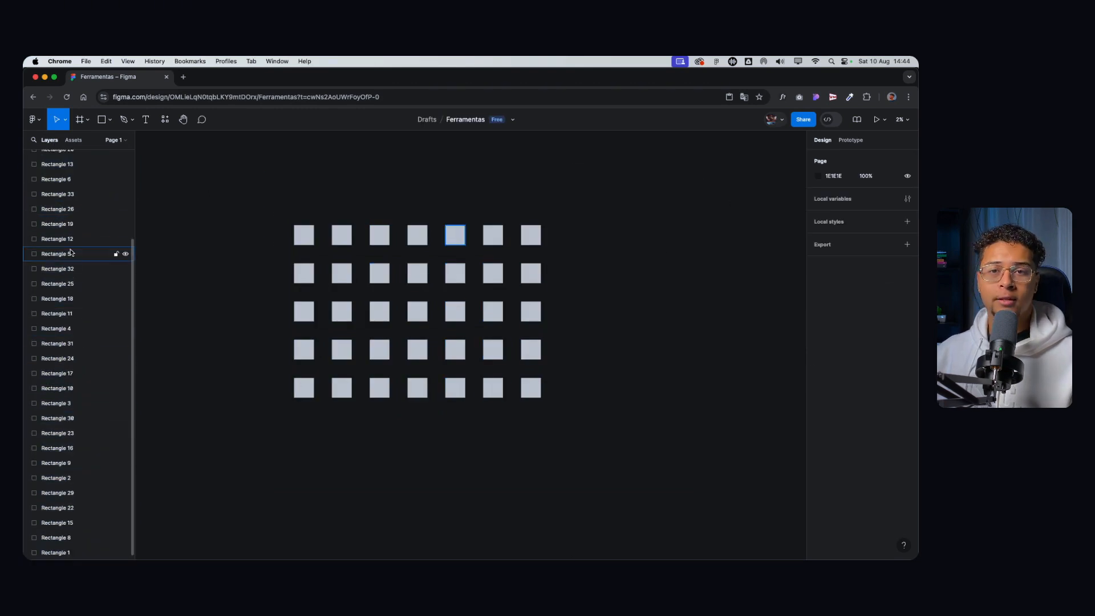
left_click(304, 235)
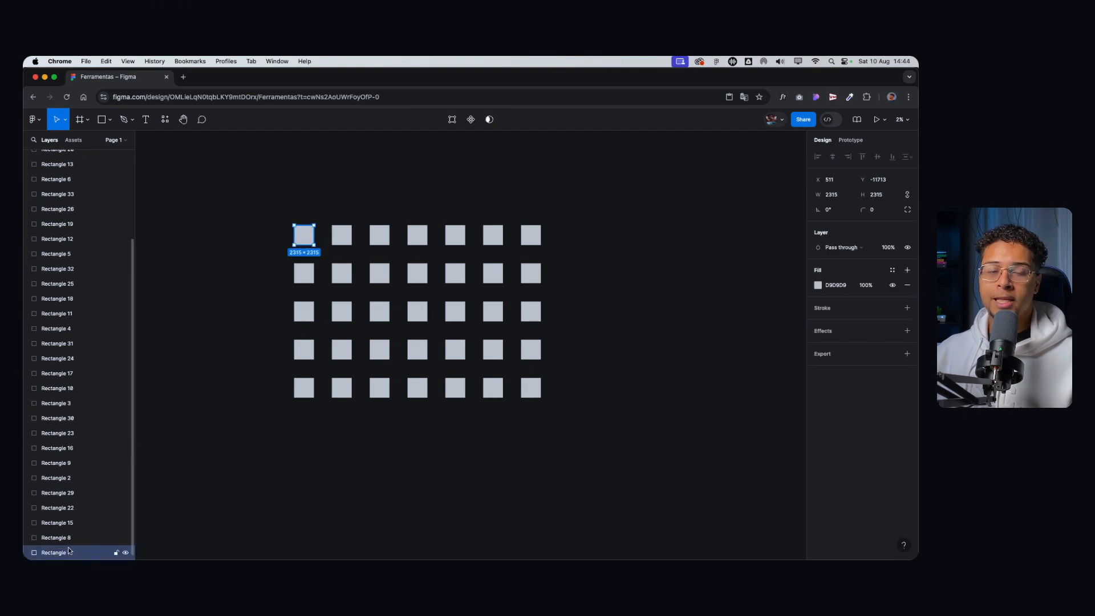
left_click(340, 277)
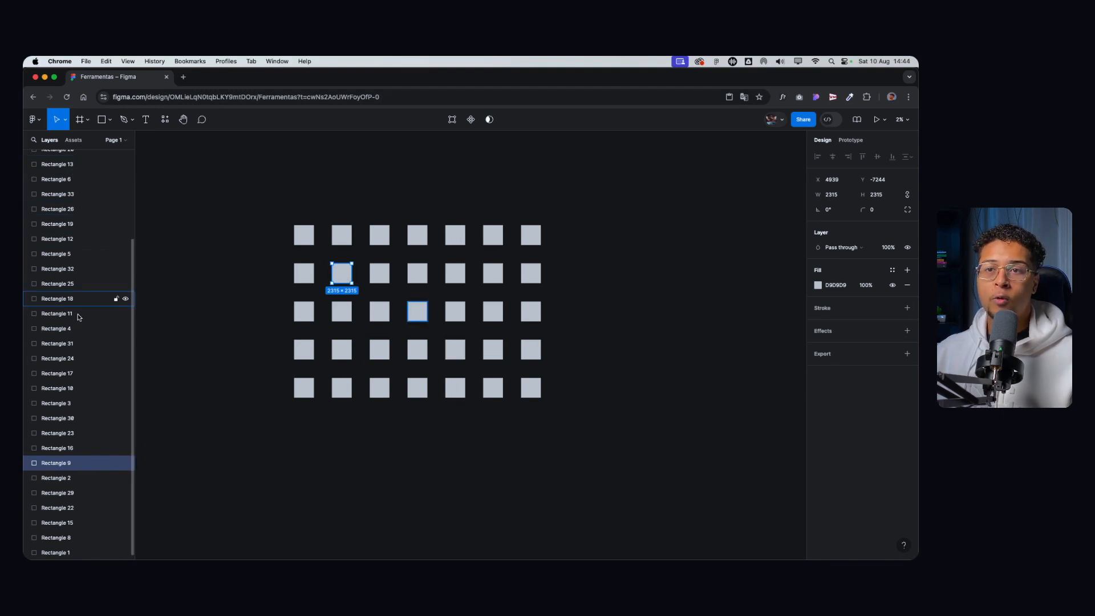
scroll(72, 354, "up", 4)
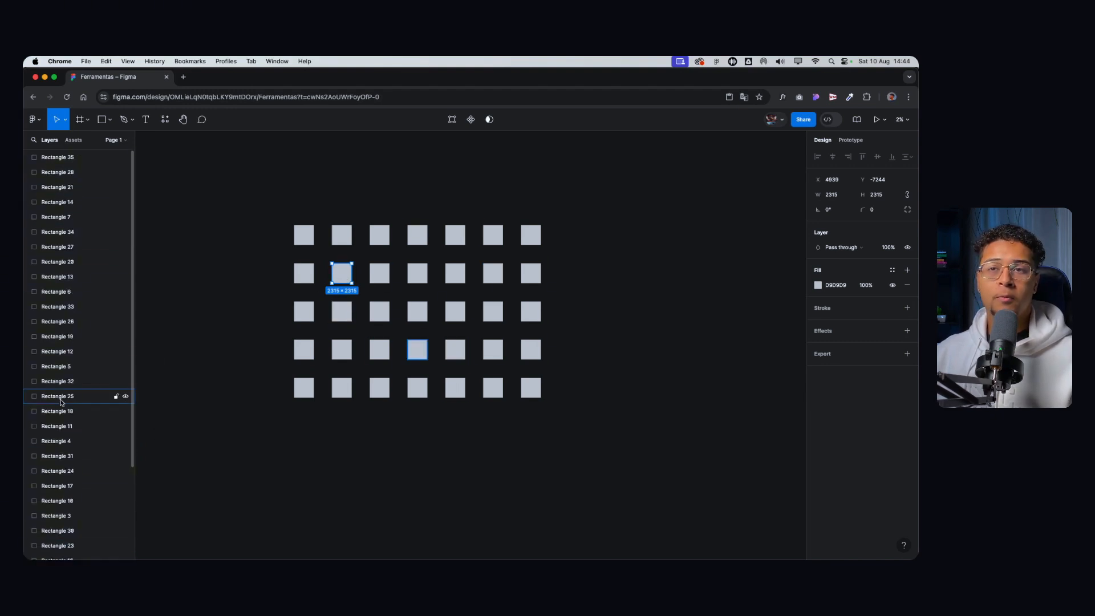
Step: Rename the Rectangle 14 layer as "reatngula", undo the rename and deselect the layer
double_click(57, 203)
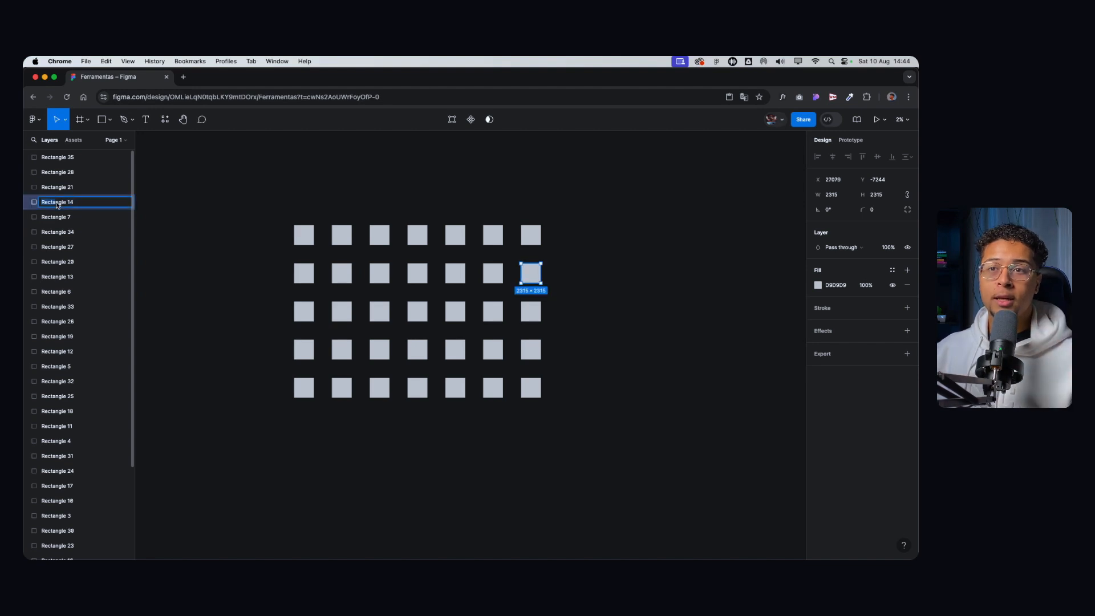
type("re")
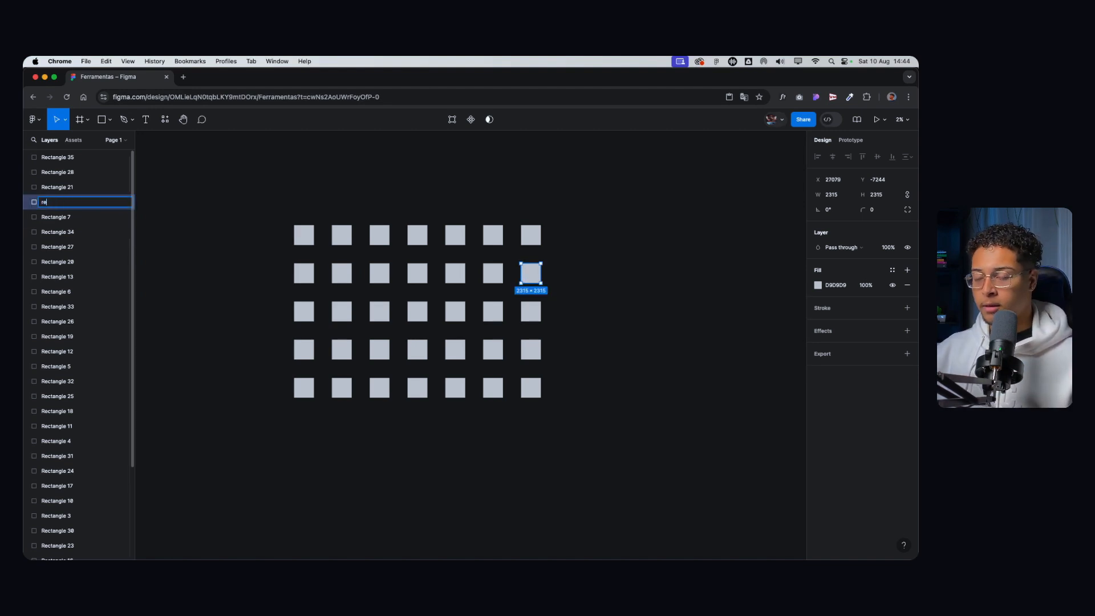
type("atngula")
key("Return")
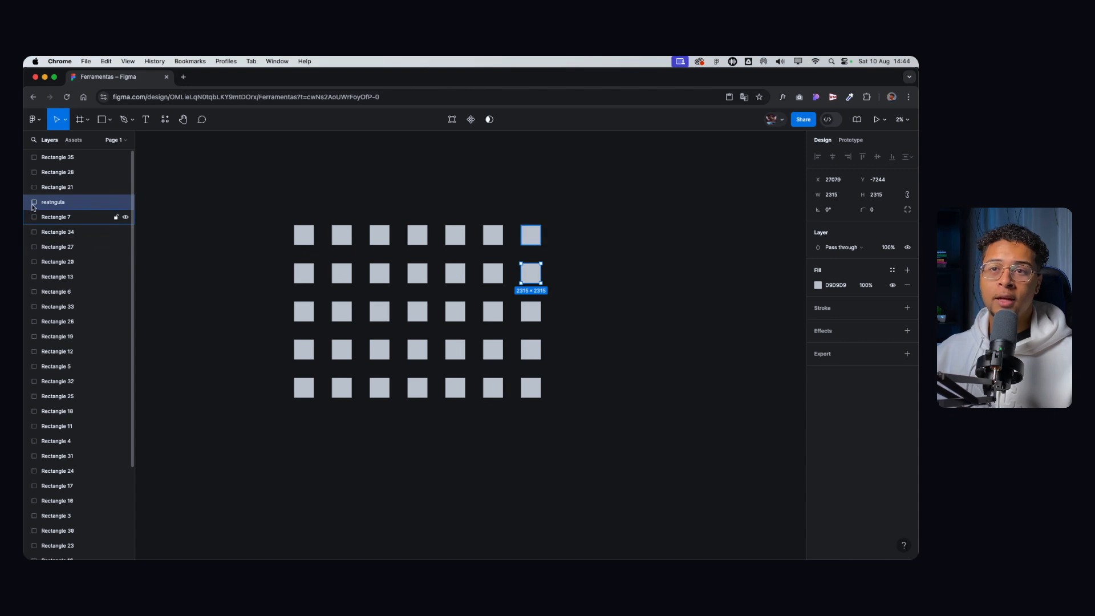
key("super+z")
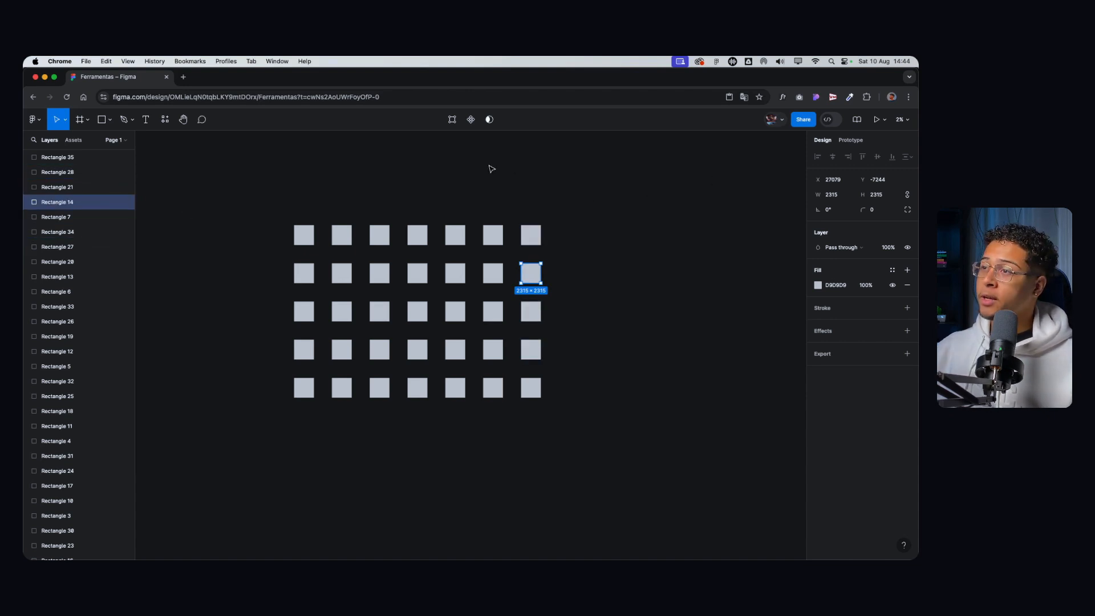
left_click(512, 169)
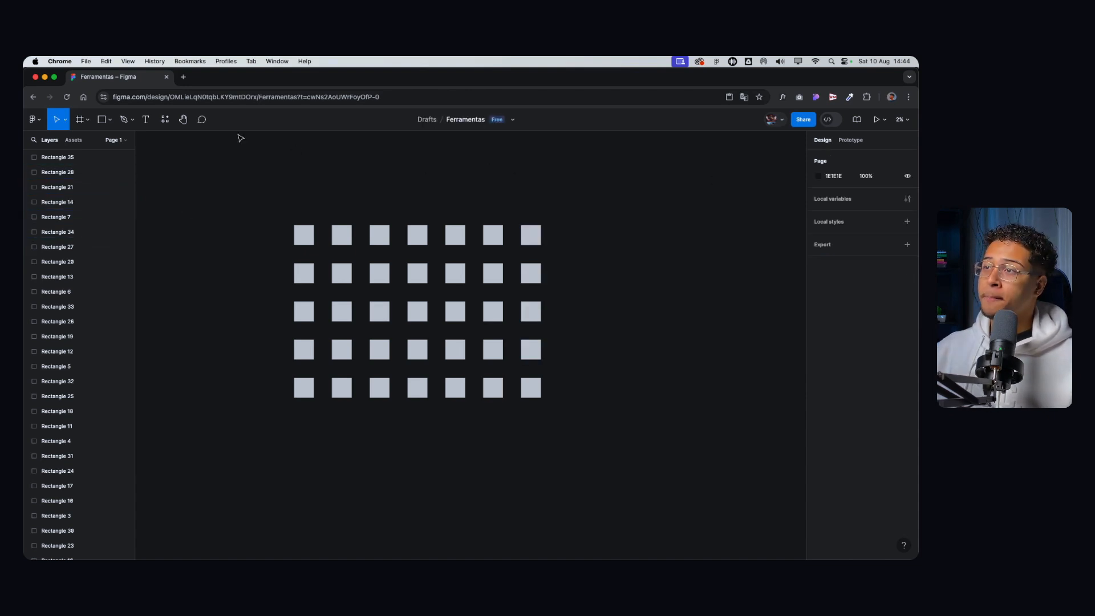
Step: Rename the file as "sdvddvdb"
left_click(463, 122)
type("sdvddvdb")
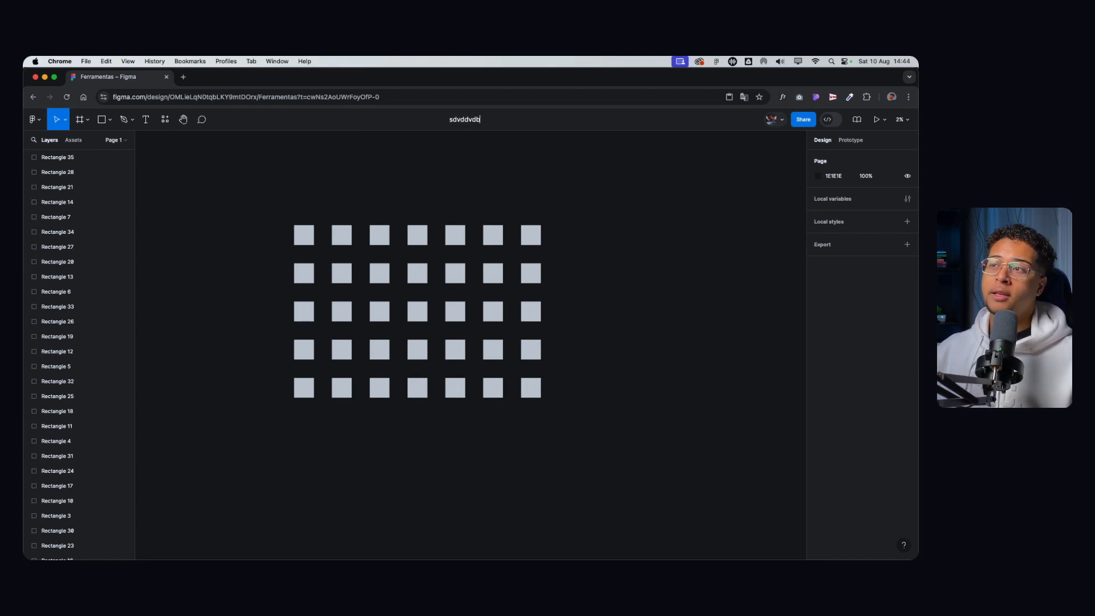
key("Return")
Step: Rename the file as "Ferramentas"
left_click(462, 117)
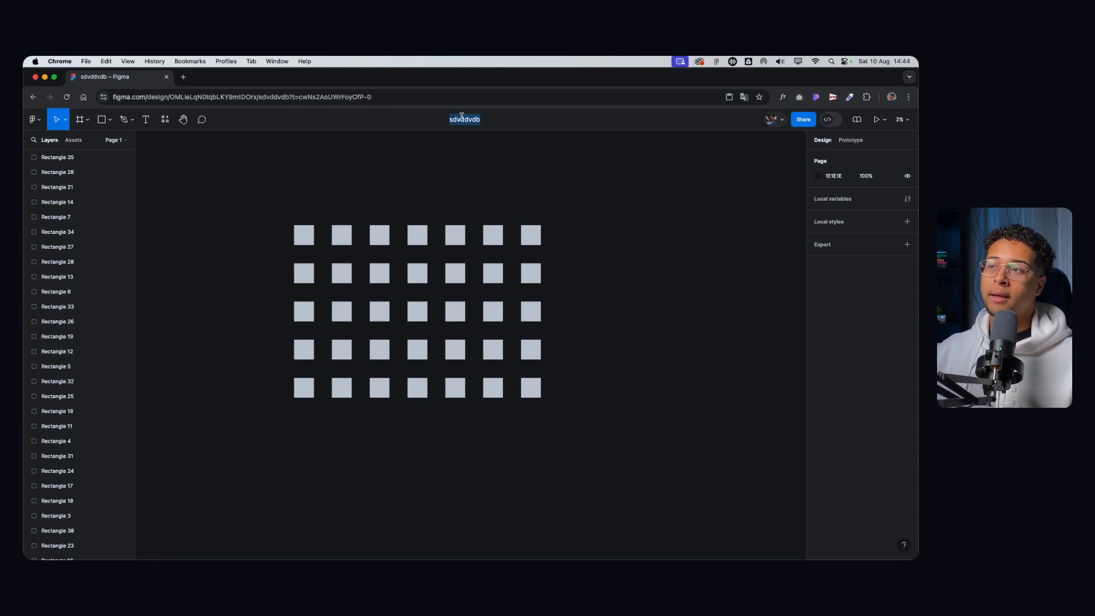
key("BackSpace")
type("Fe")
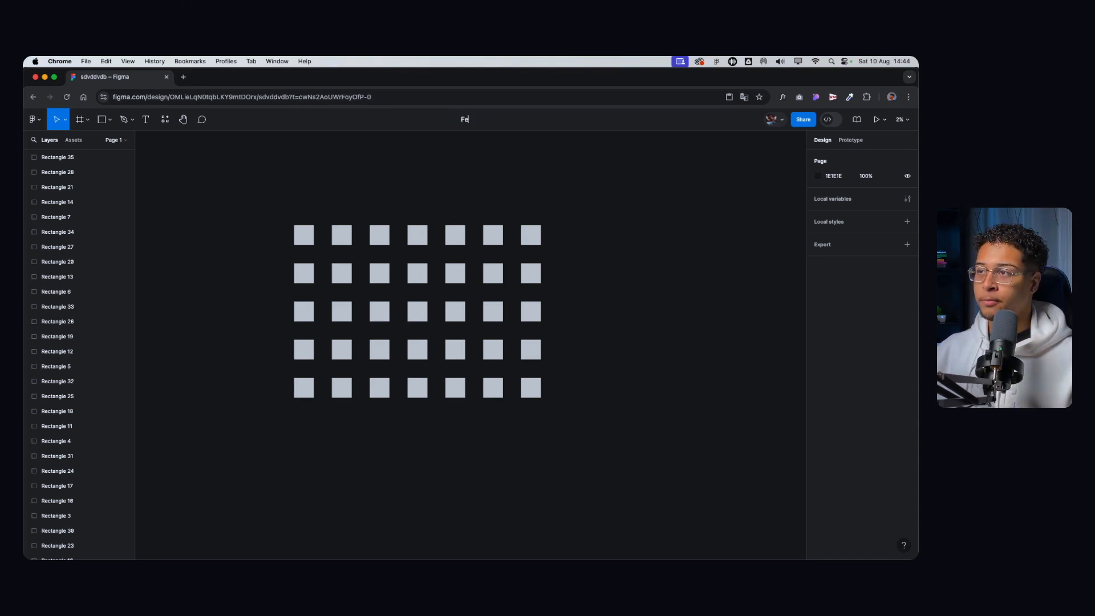
type("rramentas")
key("Return")
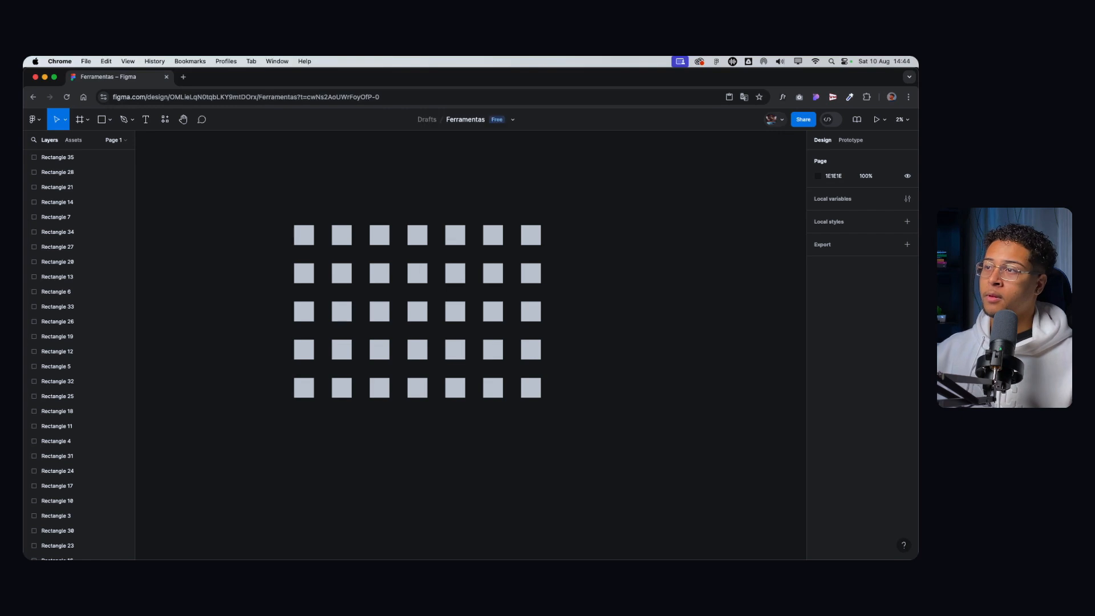
Step: Examine the file's version history and the other actions available for the file, such as export, branch and colour profile
left_click(513, 120)
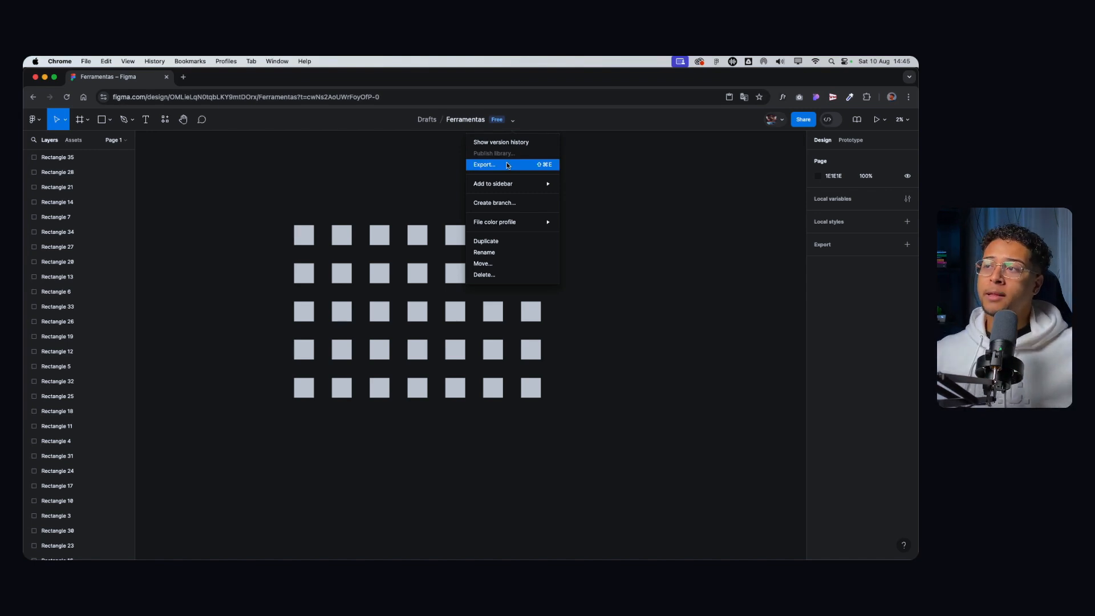
left_click(525, 143)
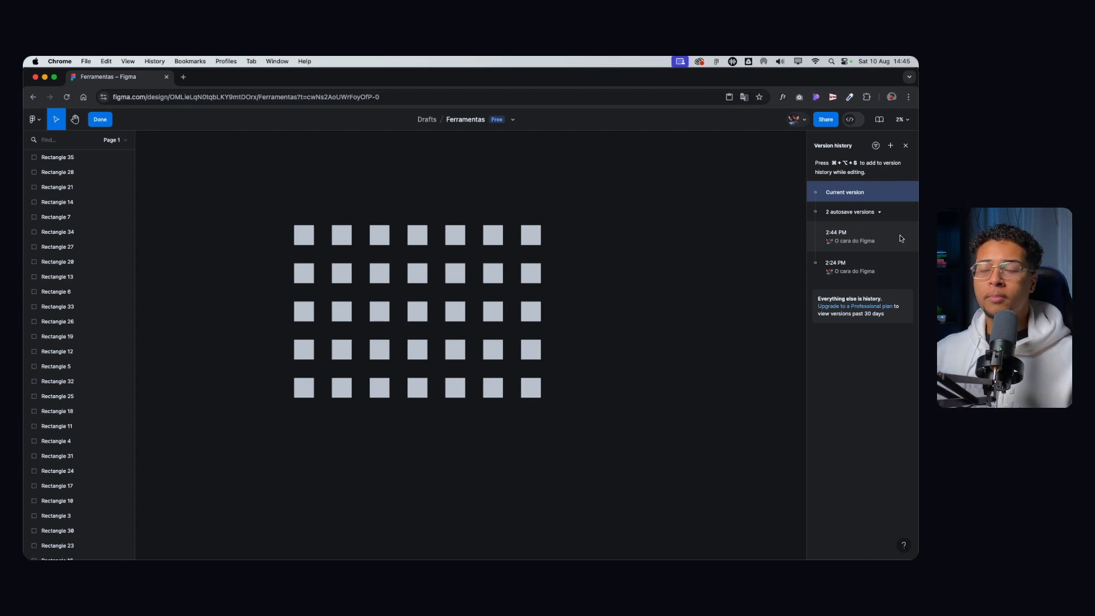
left_click(906, 145)
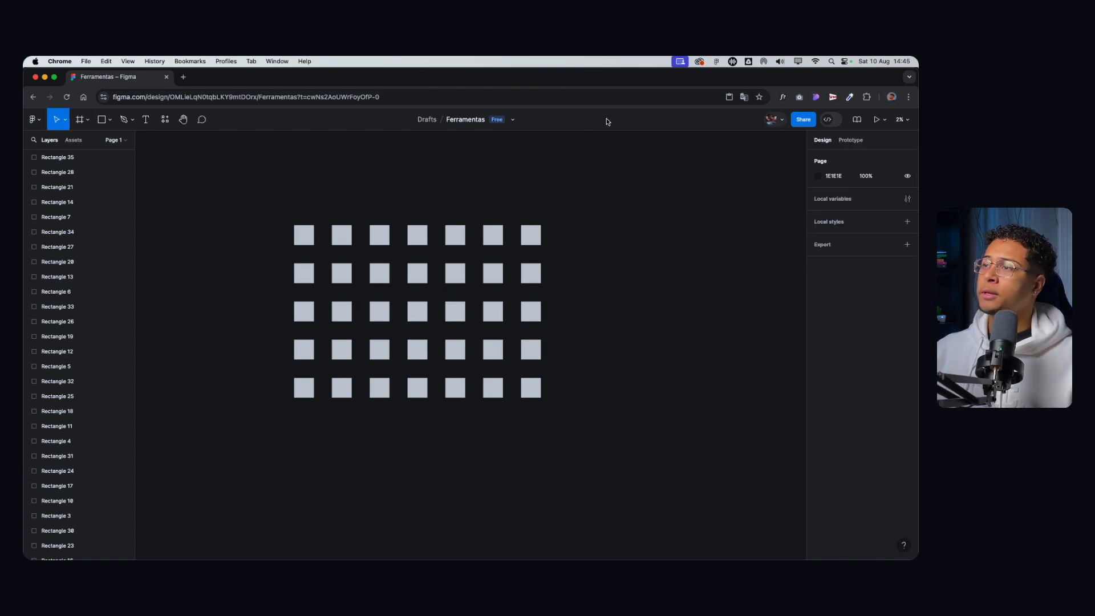
left_click(513, 120)
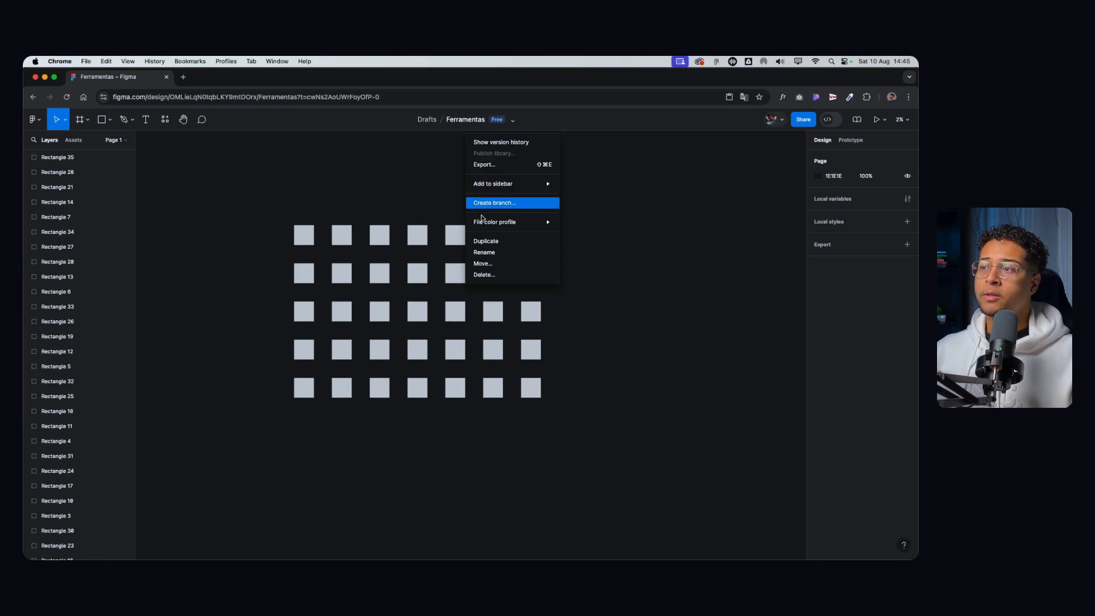
mouse_move(482, 226)
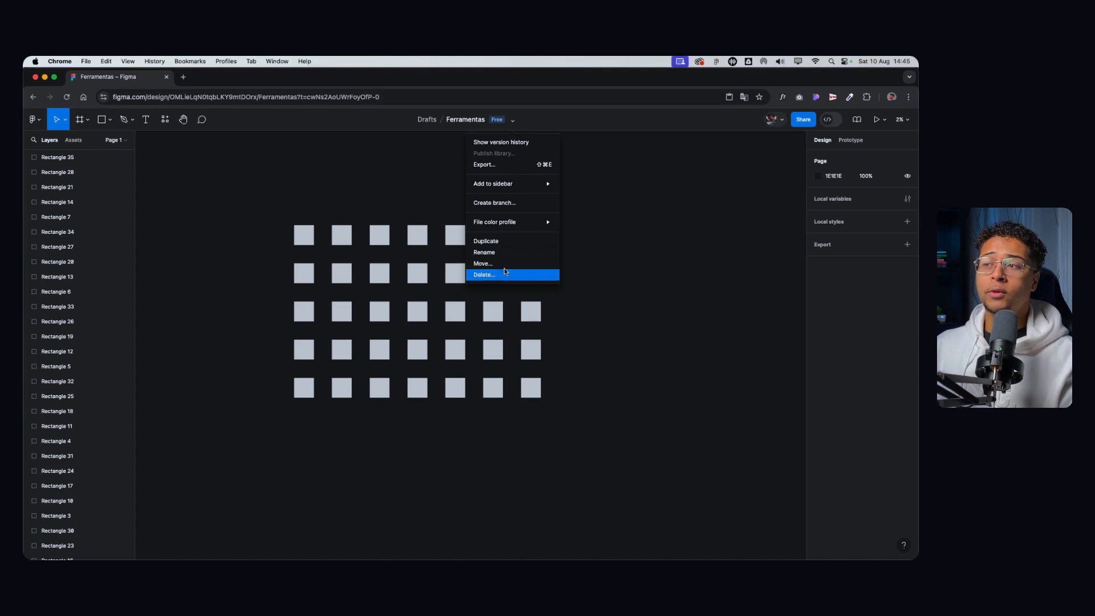
left_click(644, 205)
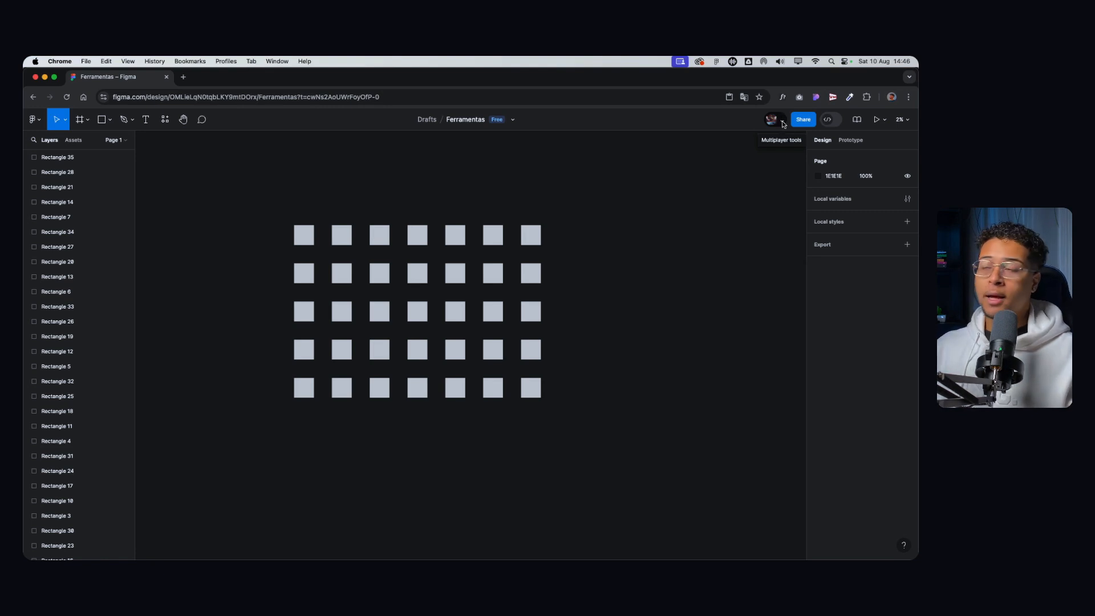
Step: Open the multiplayer tools and try the Spotlight me option
left_click(784, 124)
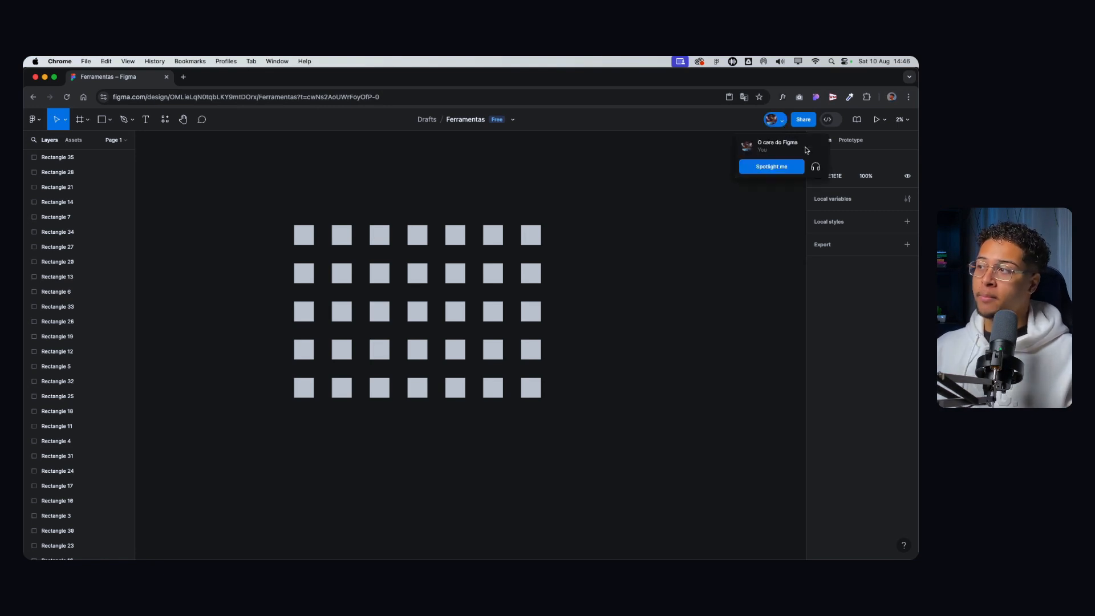
left_click(770, 147)
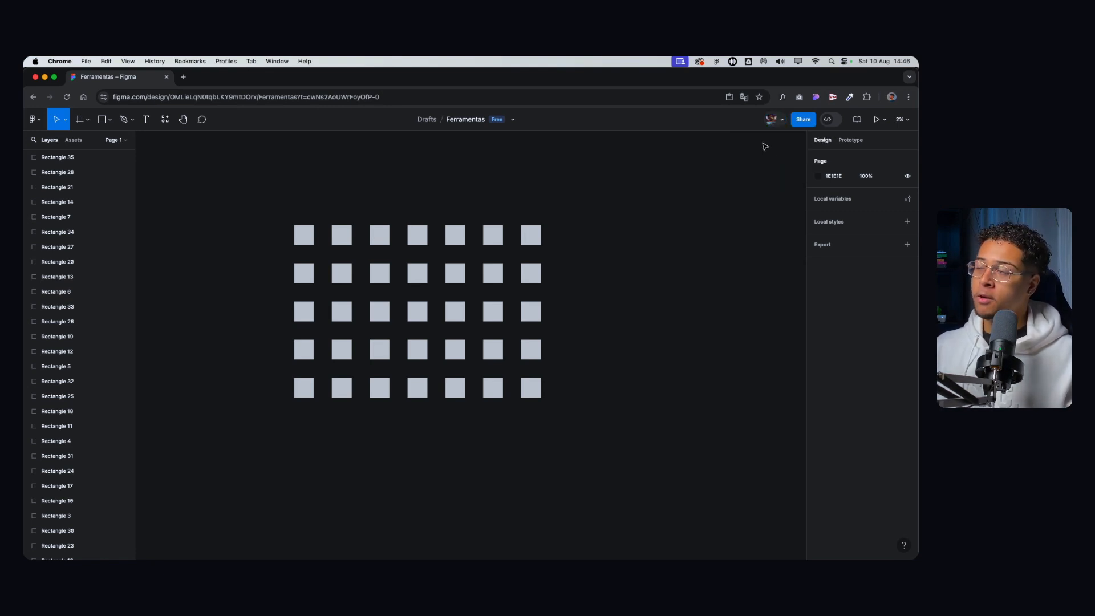
left_click(786, 119)
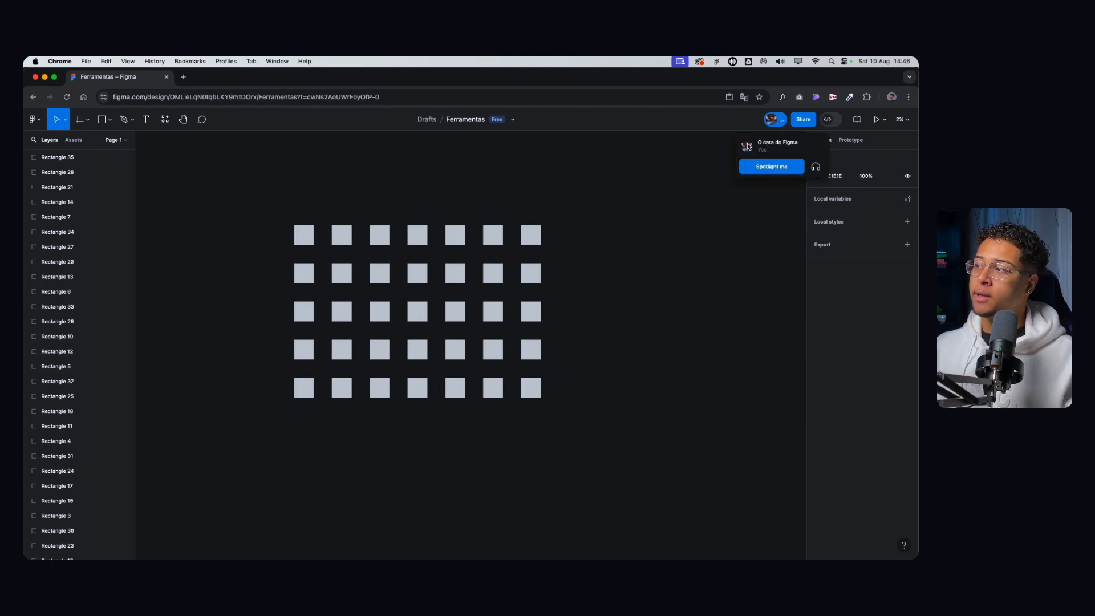
left_click(763, 166)
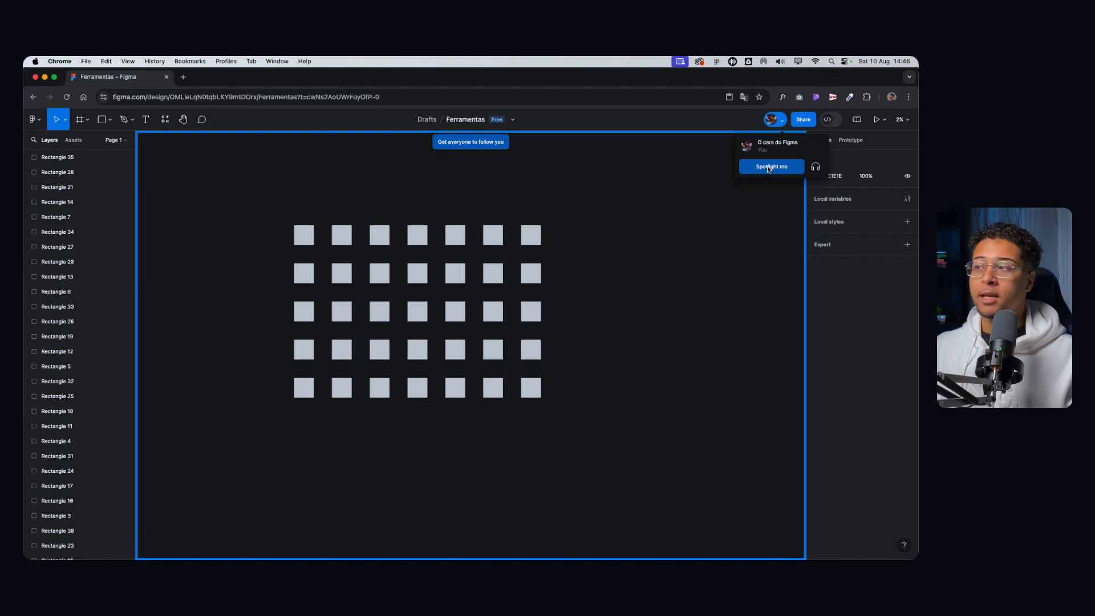
Step: Examine the audio conversation option in the multiplayer tools and the Professional plan's price, closing the upgrade offer each time
left_click(816, 167)
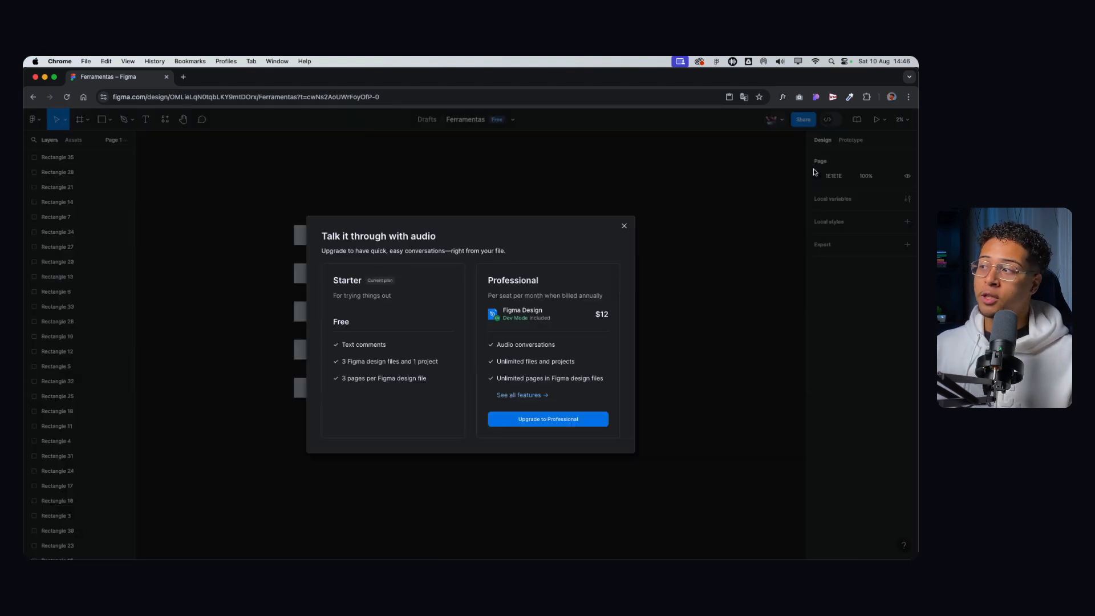
left_click(625, 226)
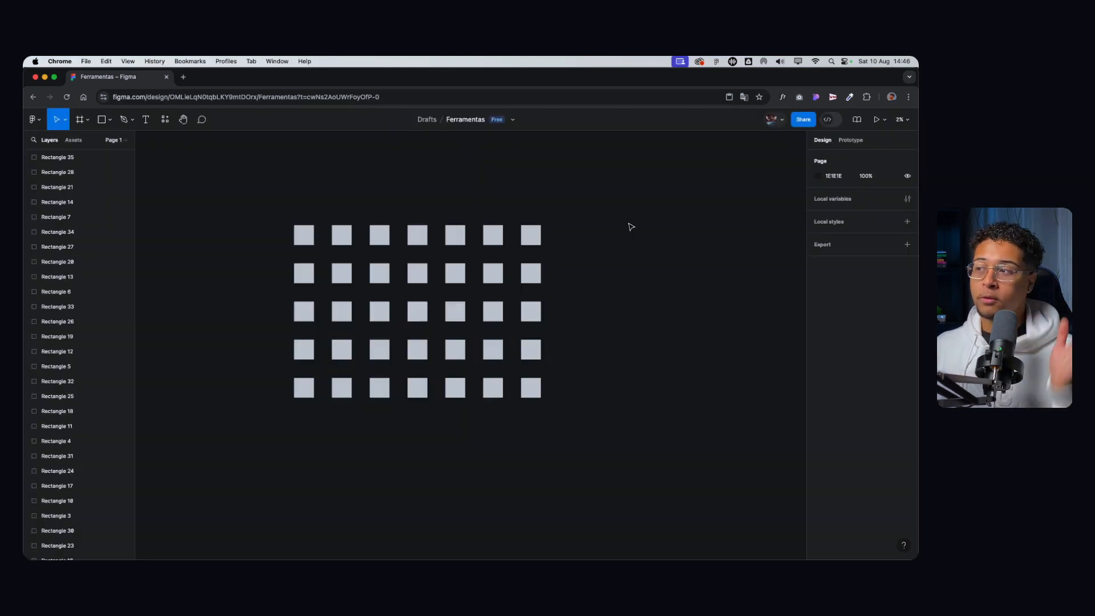
left_click(771, 119)
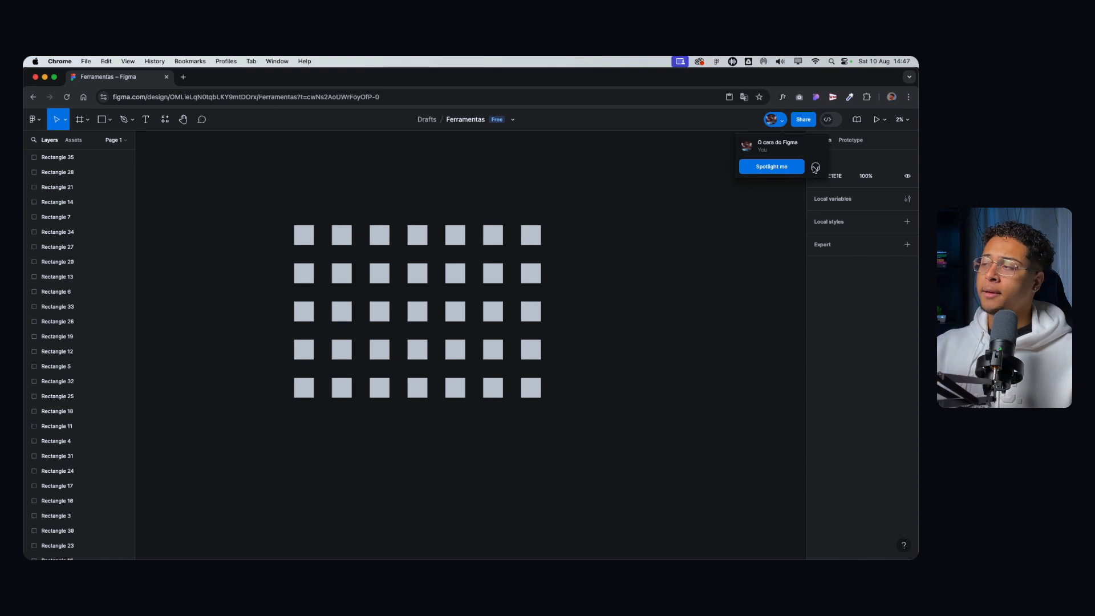
left_click(815, 167)
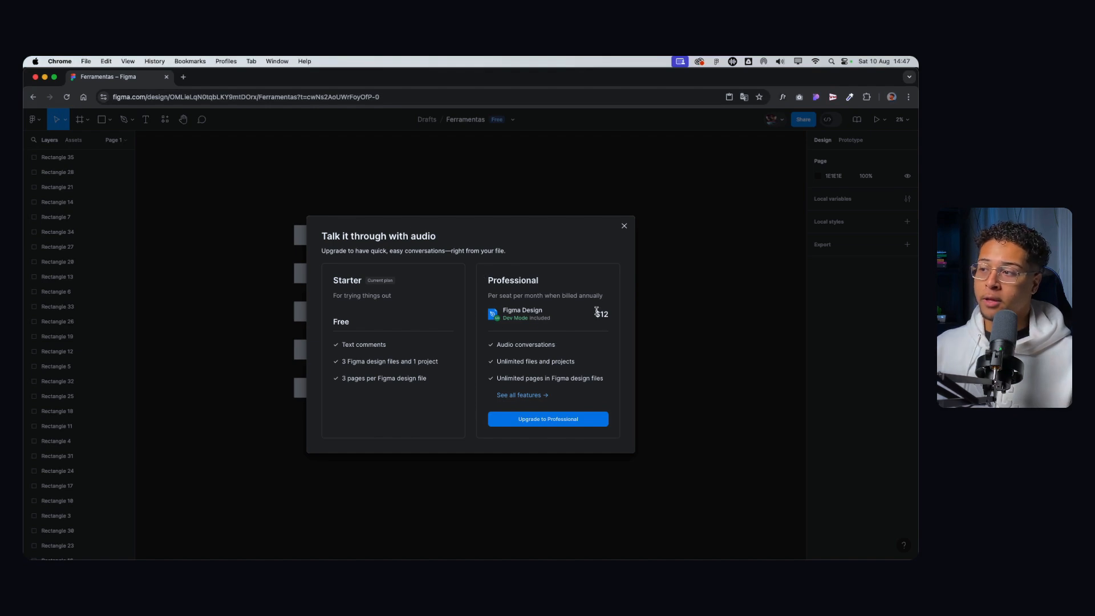
left_click_drag(595, 314, 612, 315)
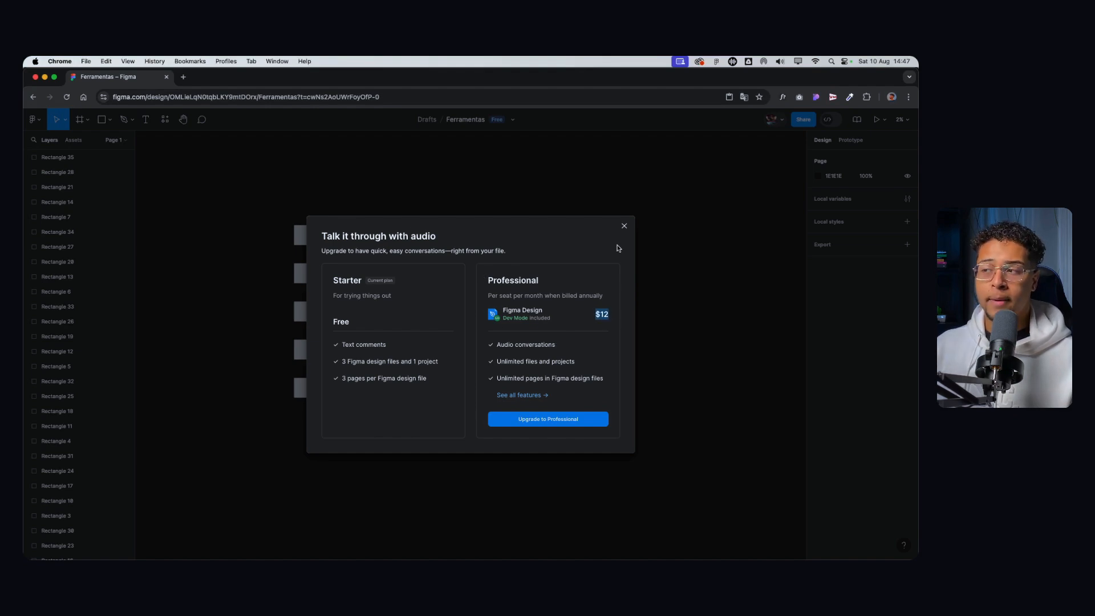
left_click(623, 227)
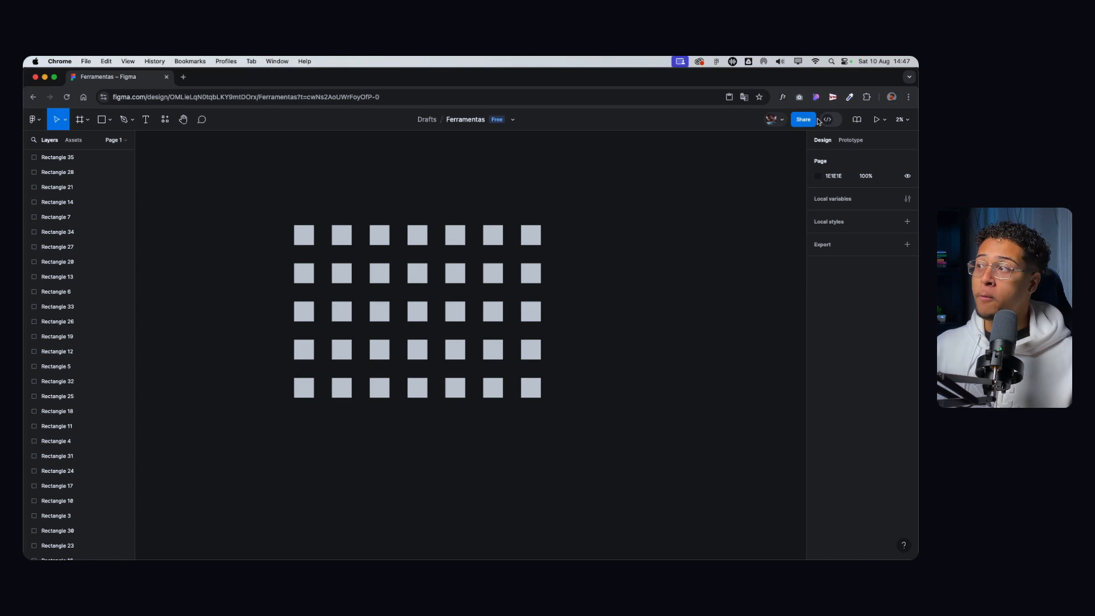
Step: Open the file's share settings and examine the options for who can access it, keeping access set to Anyone
left_click(802, 120)
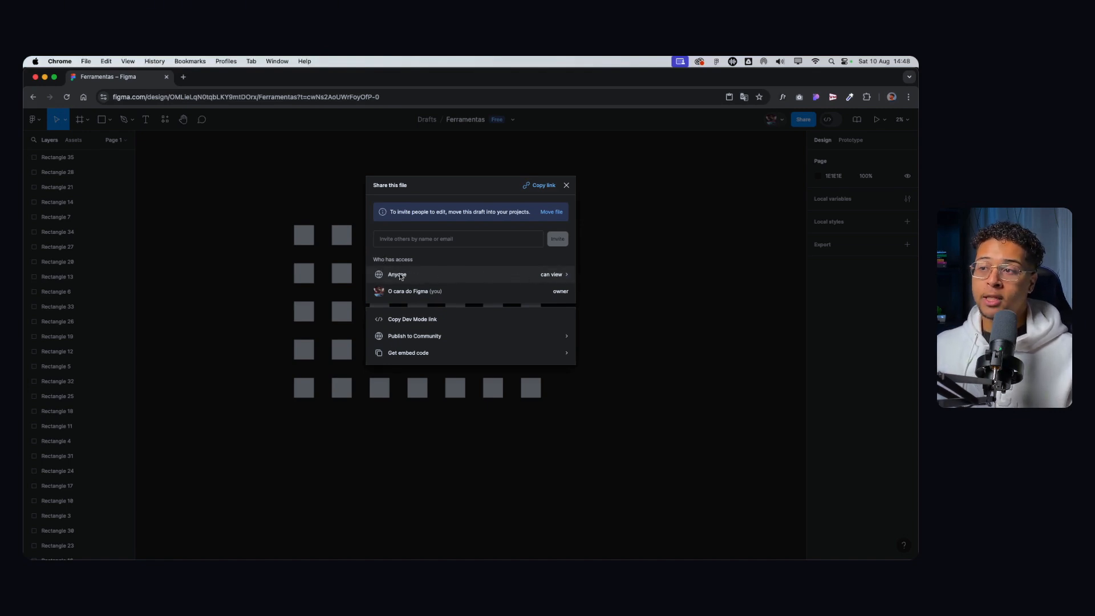
left_click(551, 277)
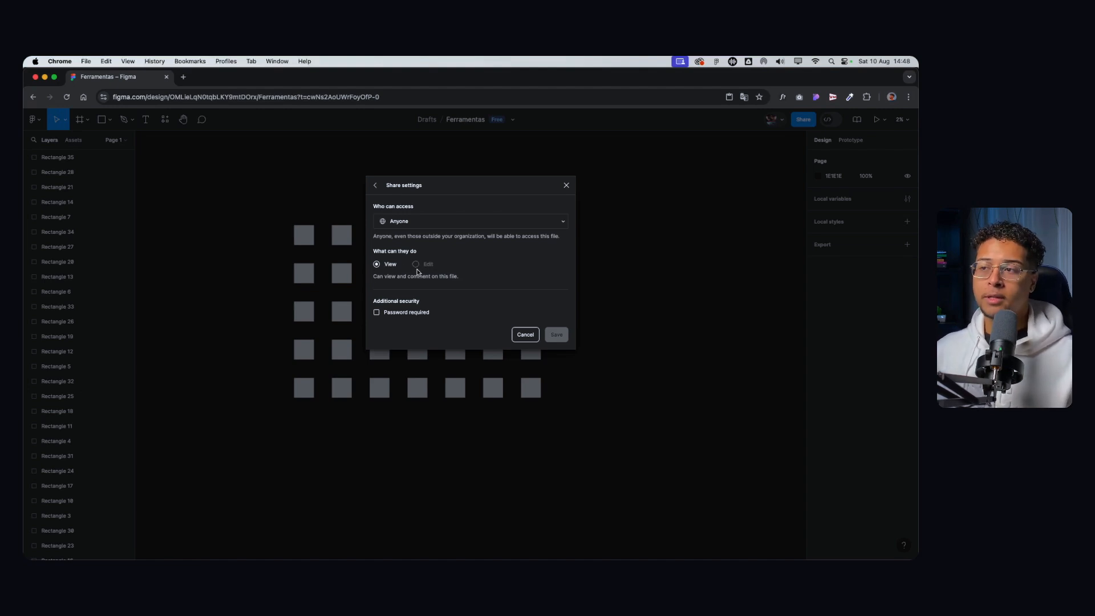
left_click(399, 224)
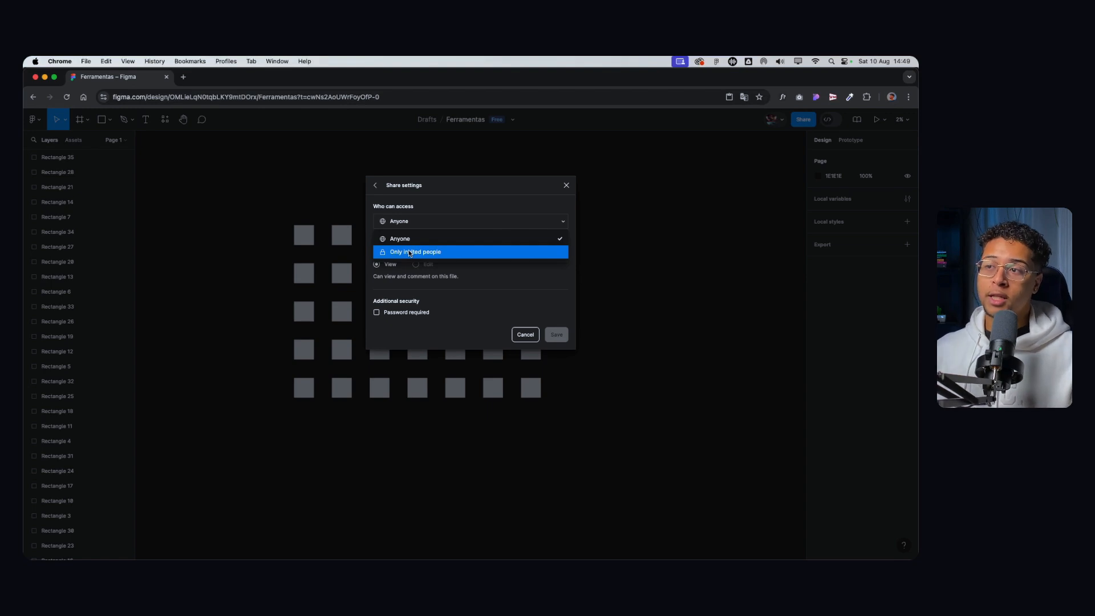
left_click(403, 239)
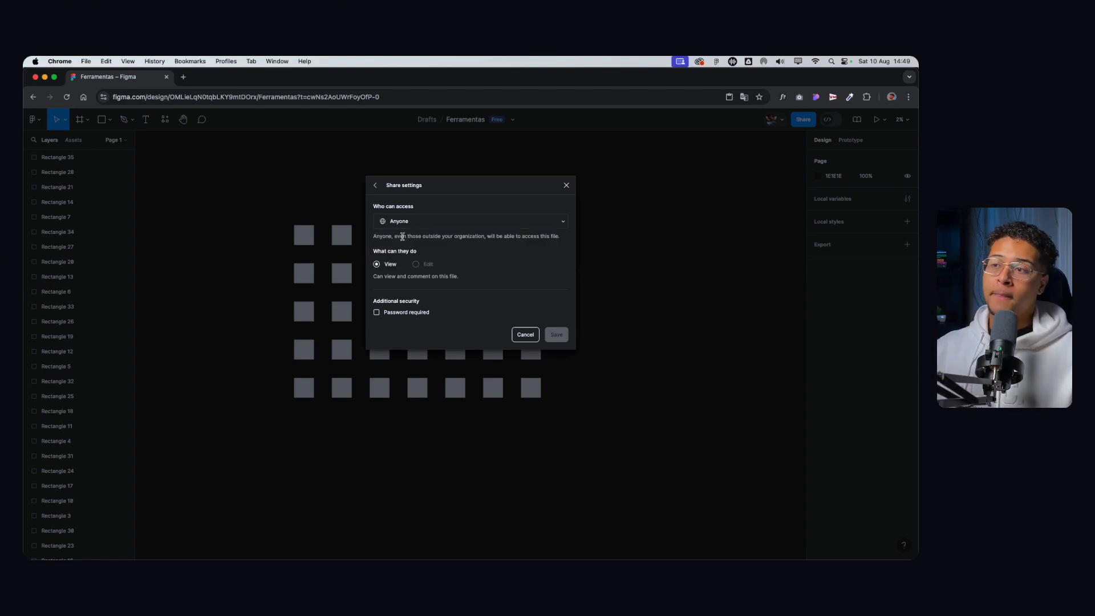
Step: Try requiring a password for the shared file, dismiss the upgrade offer and close the share settings
left_click(389, 313)
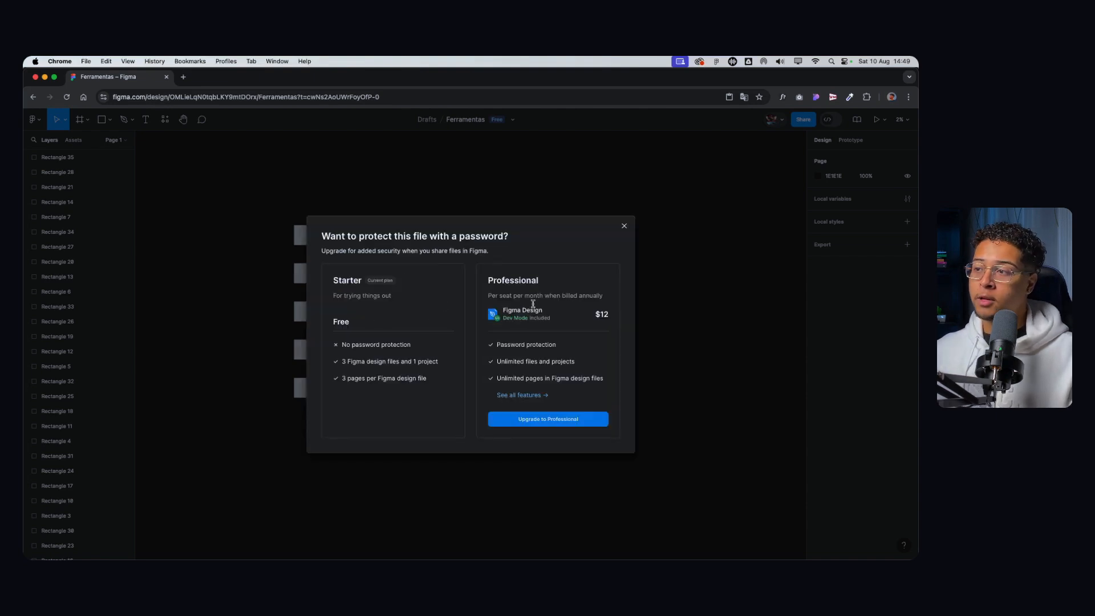
left_click(623, 228)
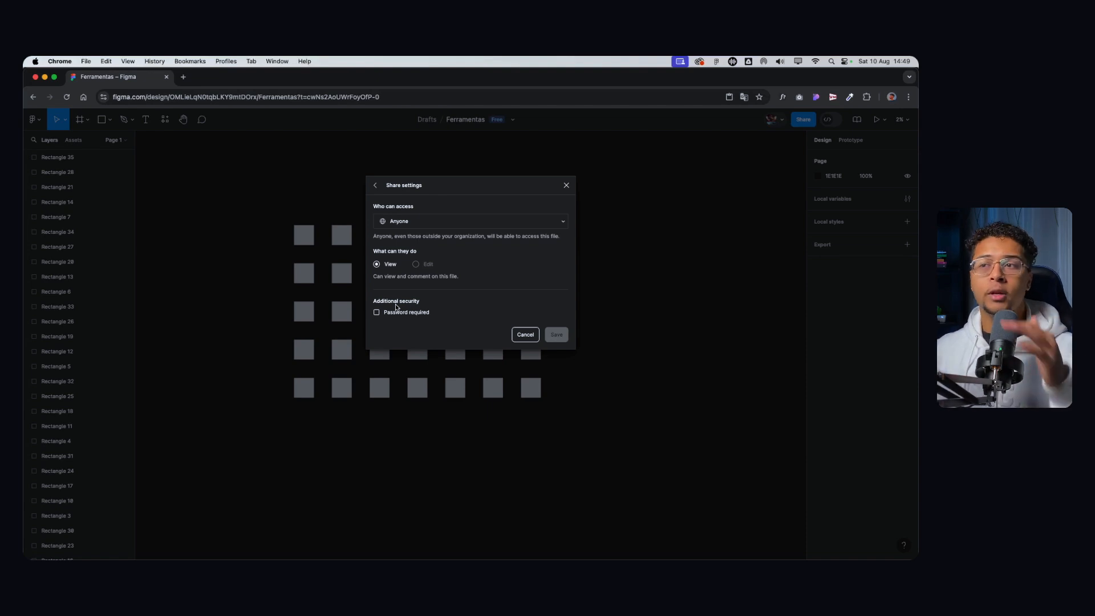
left_click(566, 185)
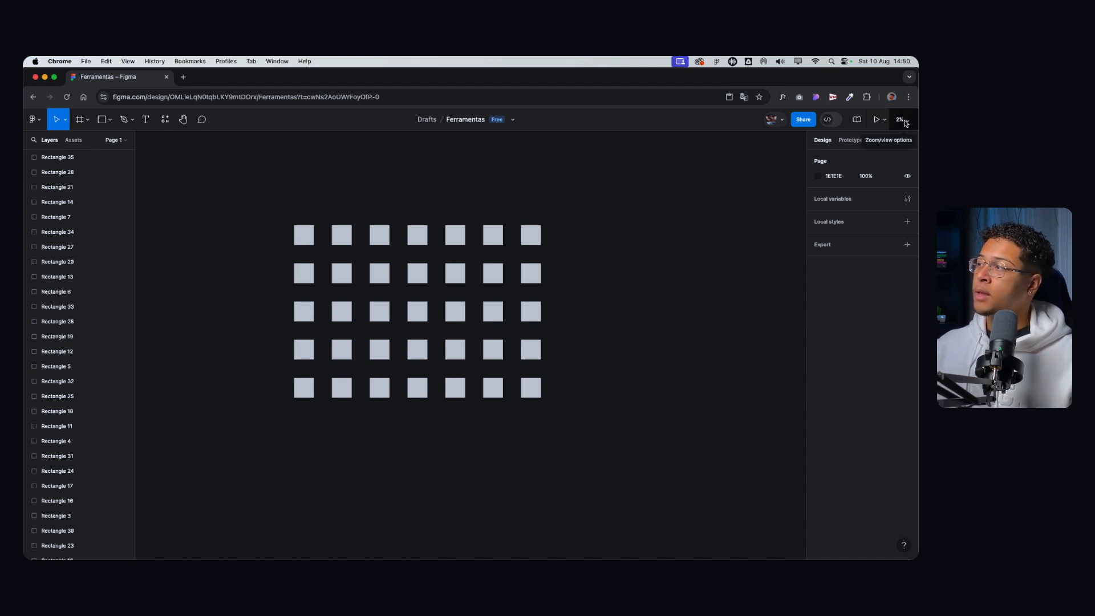
Step: Zoom in and out on the grid of squares to examine the canvas at different zoom levels
scroll(416, 310, "down", 2)
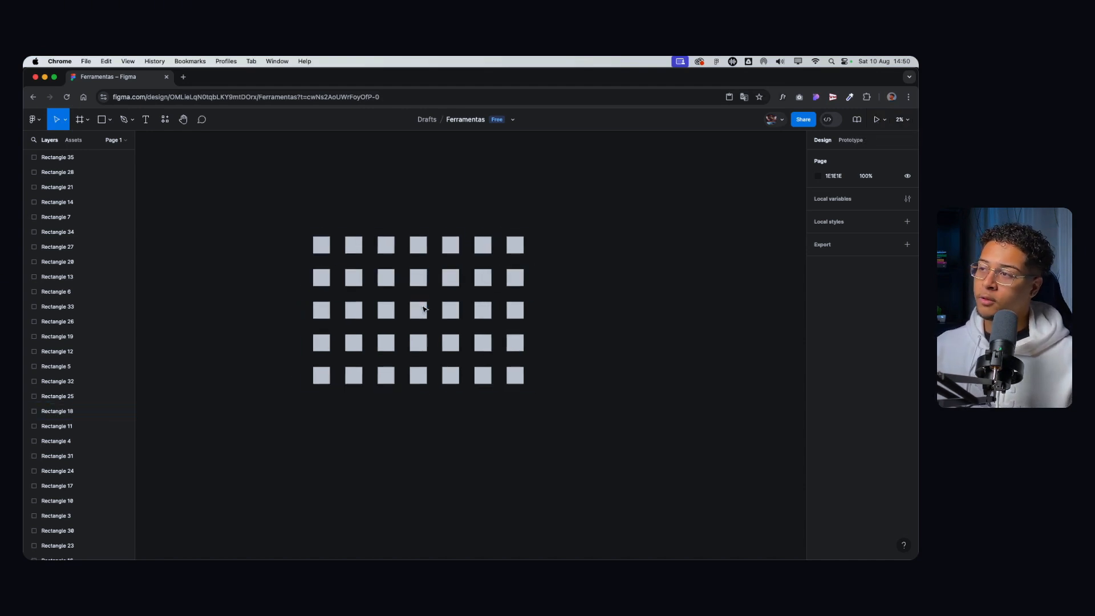
scroll(416, 311, "up", 5)
scroll(416, 311, "down", 5)
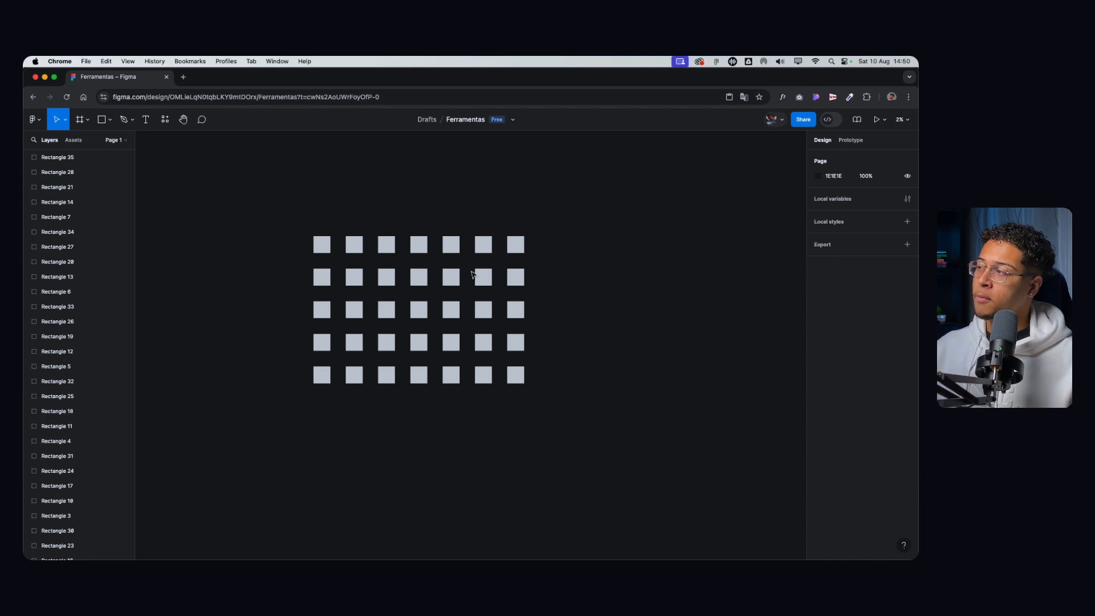
scroll(386, 317, "up", 10)
scroll(386, 320, "down", 5)
scroll(387, 321, "down", 5)
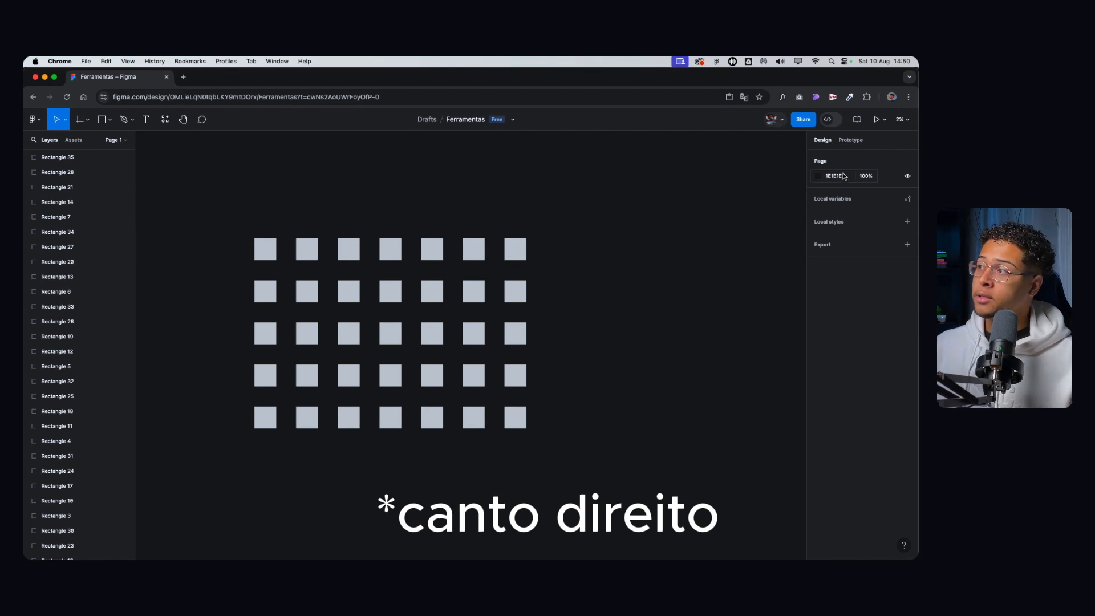
Step: Compare the page's design settings with its prototype settings, including the device and background options
left_click(849, 141)
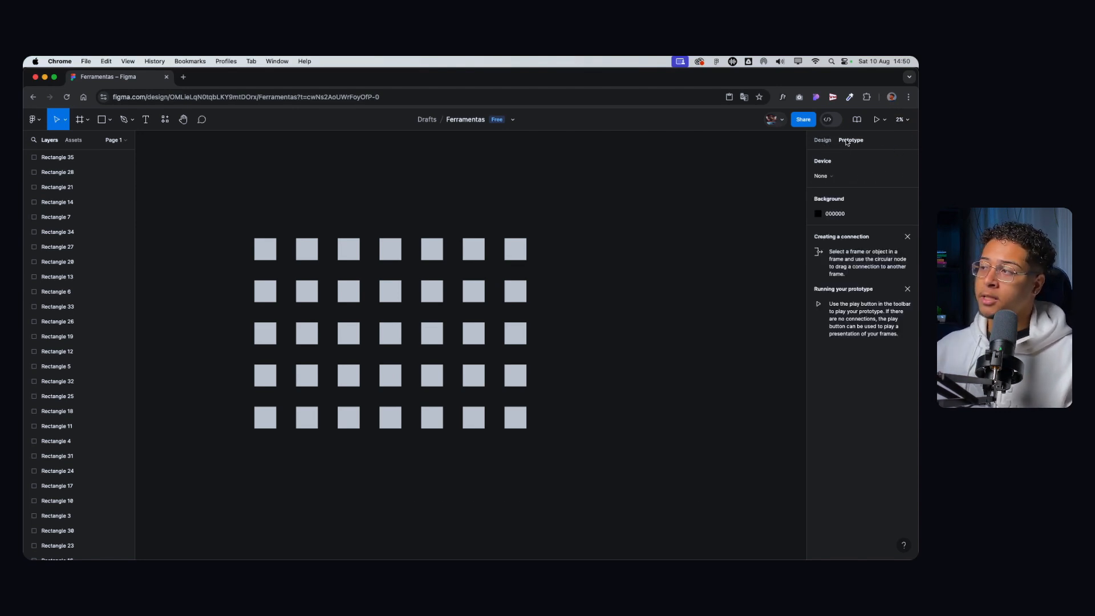
left_click(823, 141)
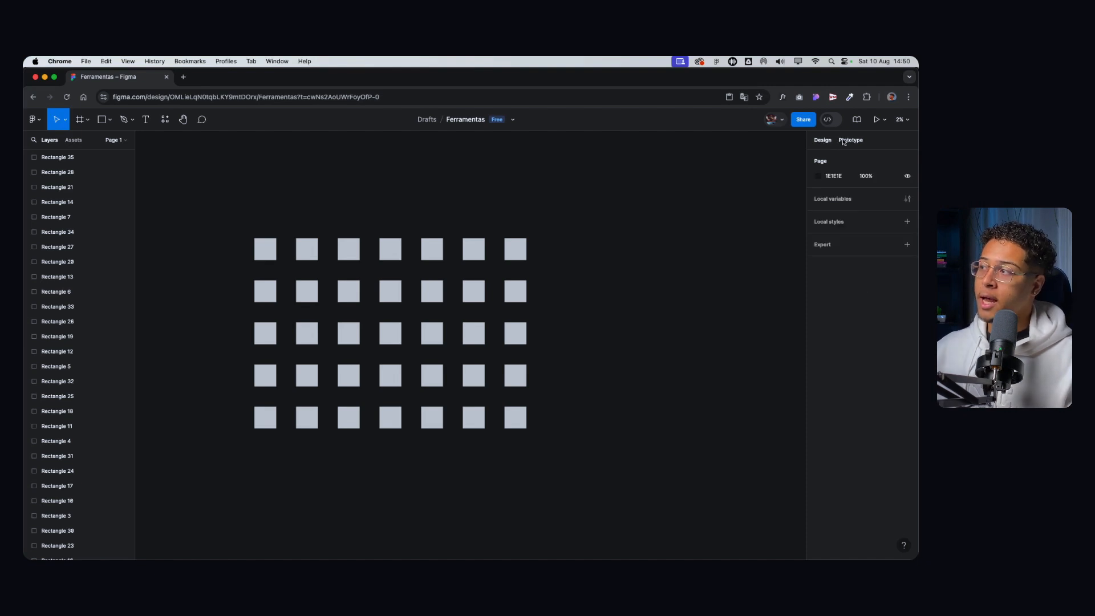
left_click(852, 141)
left_click(823, 141)
left_click(852, 141)
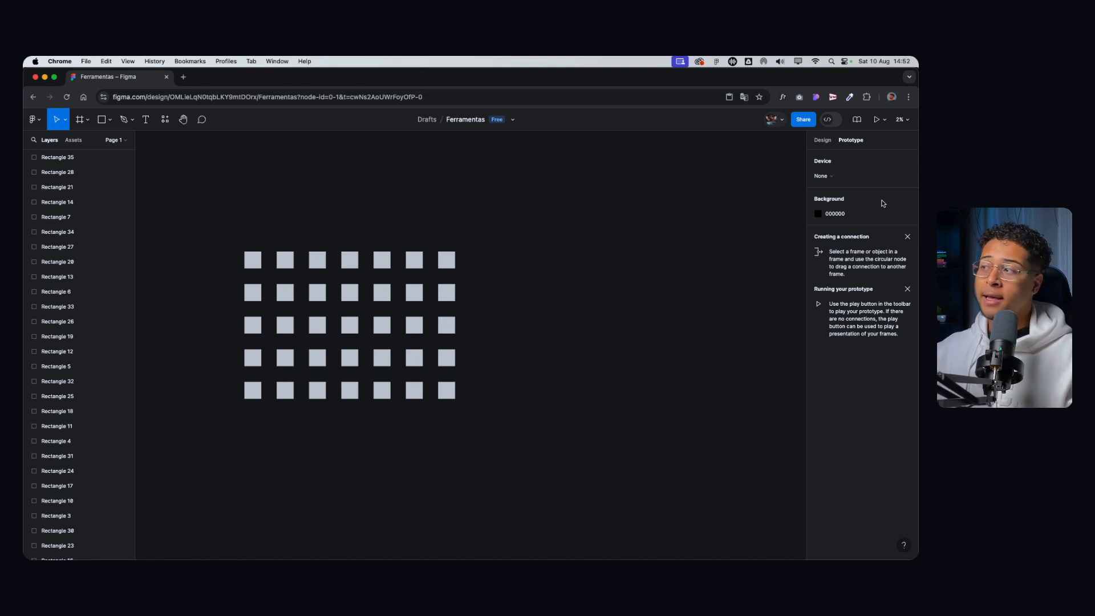
left_click(834, 179)
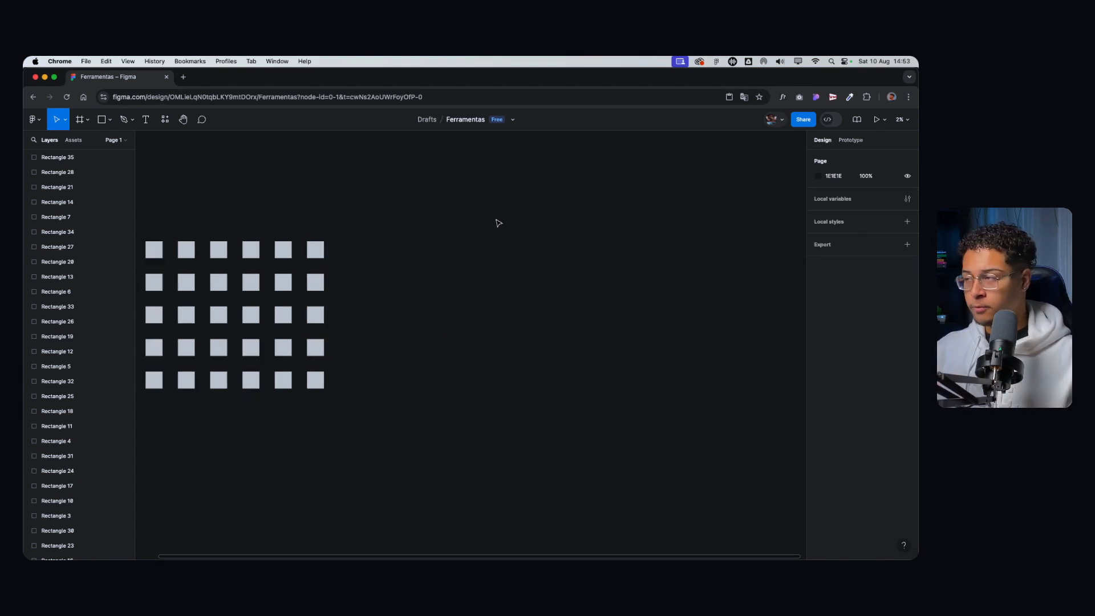
Step: Add an iPhone 14 & 15 Pro Max frame in the empty area beside the grid and preview it as a prototype
key("f")
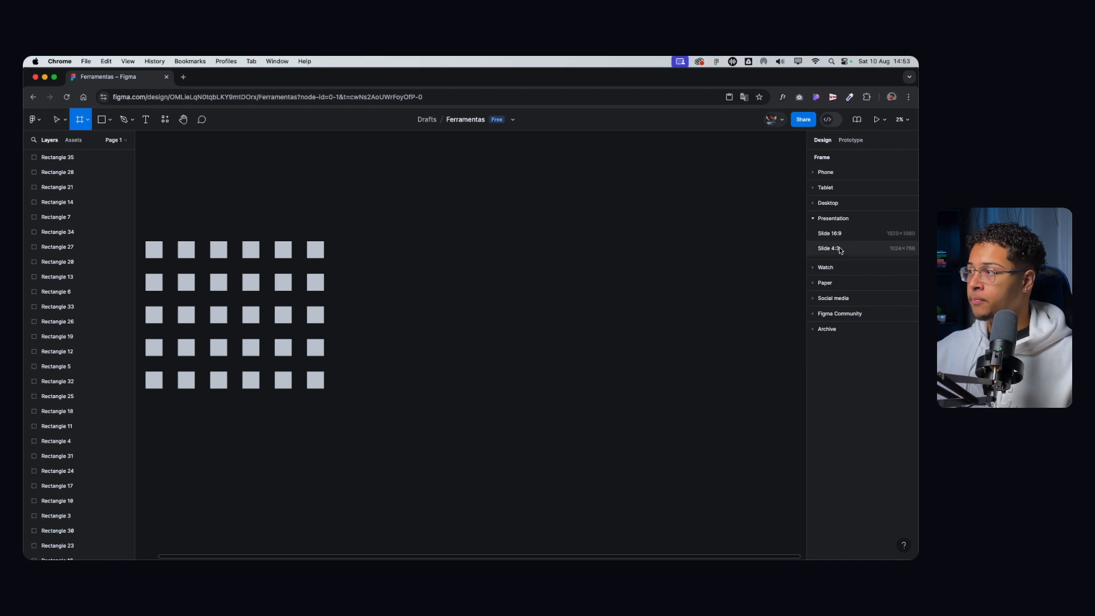
left_click(833, 173)
left_click(839, 188)
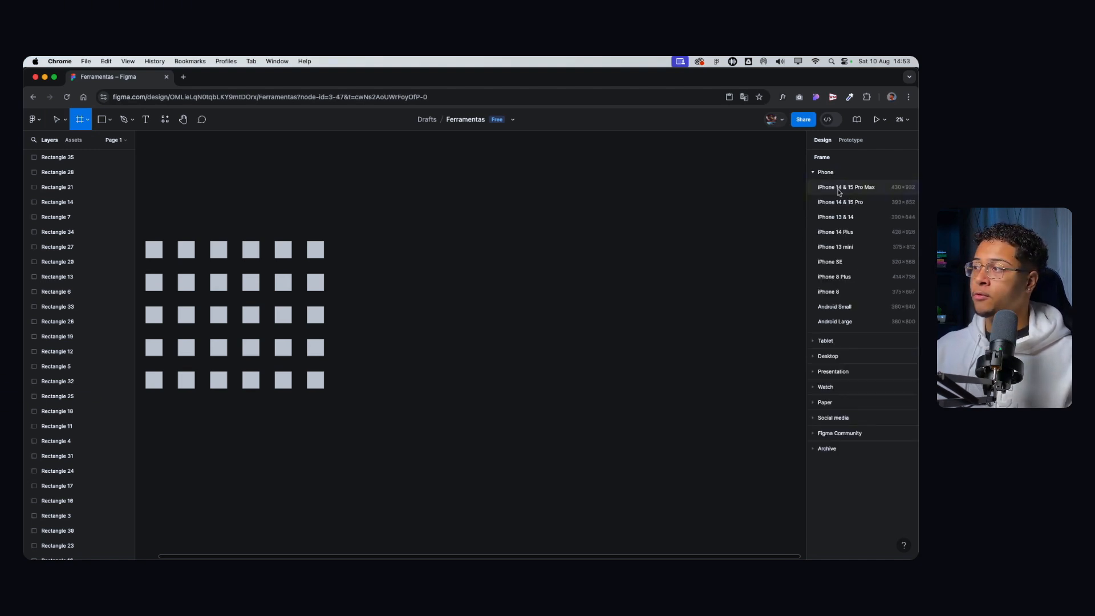
scroll(482, 320, "up", 5)
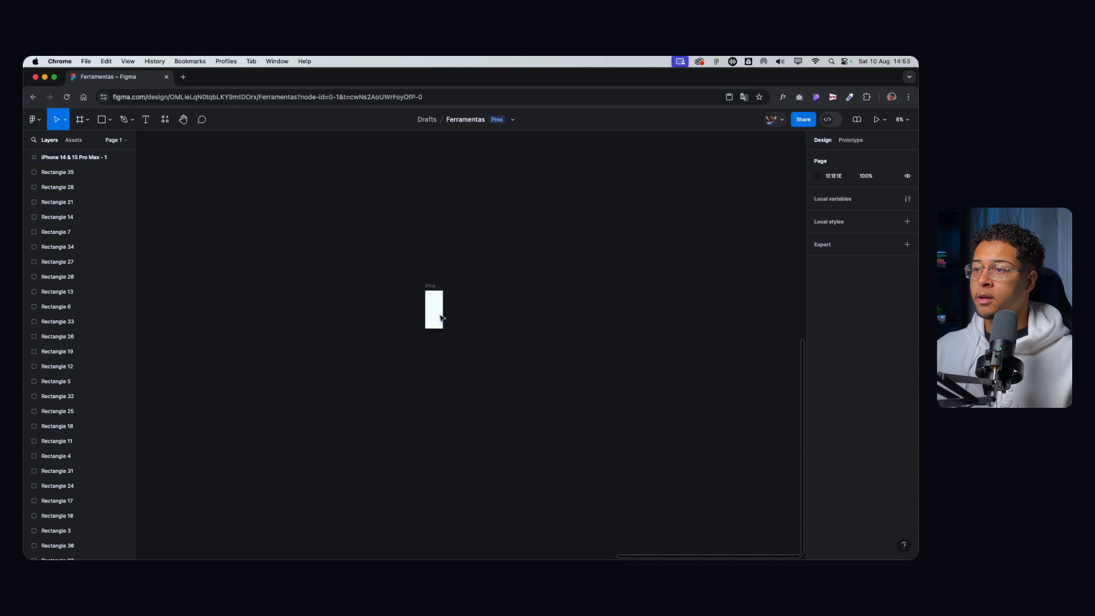
scroll(451, 314, "up", 5)
scroll(451, 297, "up", 2)
scroll(393, 311, "up", 3)
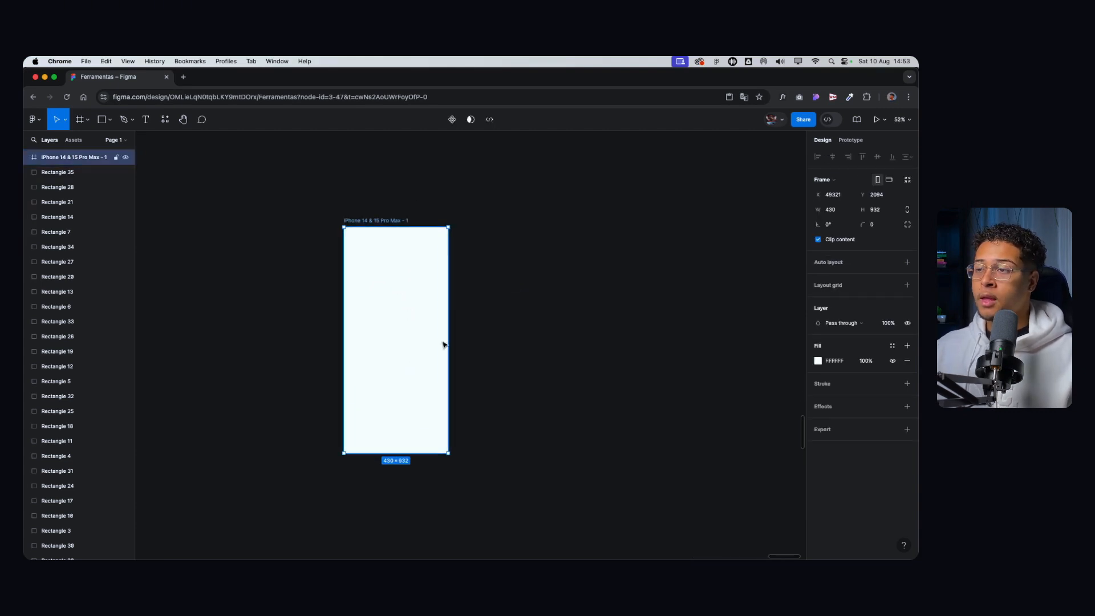
left_click(876, 119)
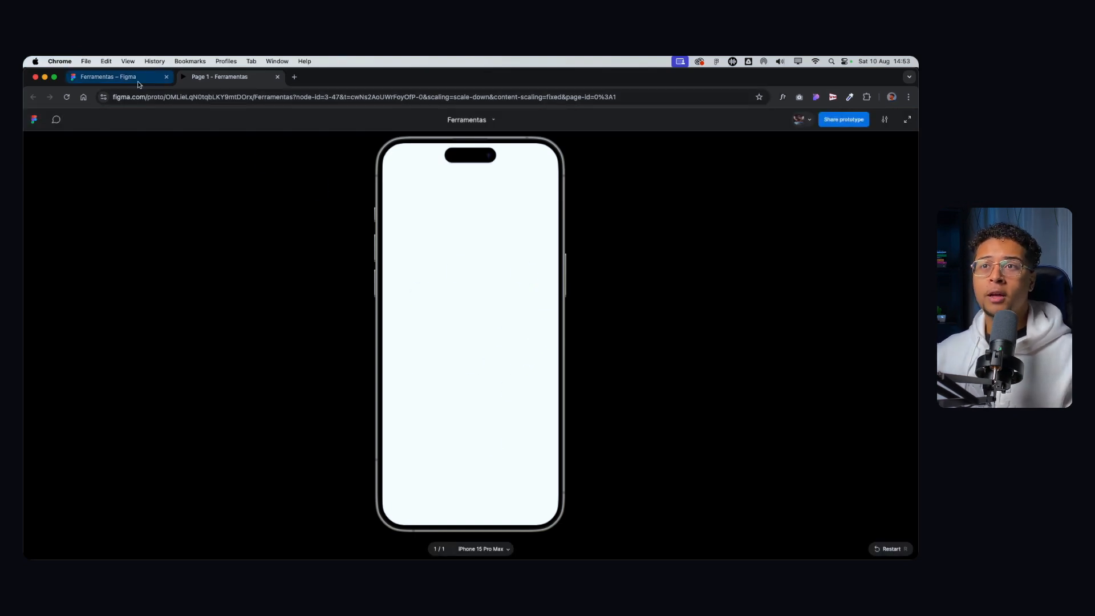
Step: Return to the design file and delete the iPhone frame from the canvas
left_click(102, 78)
left_click(510, 276)
left_click(440, 266)
key("Delete")
scroll(559, 269, "down", 5)
scroll(561, 268, "down", 3)
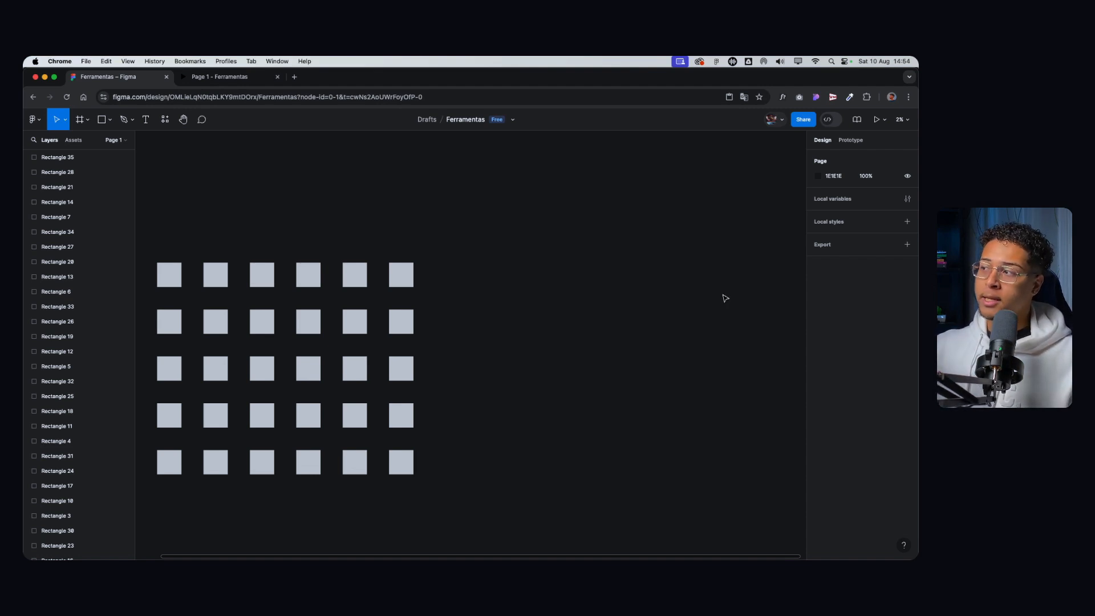
Step: Compare the design properties offered for the grid's sixth top-row square with those of the page when nothing is selected
left_click(410, 274)
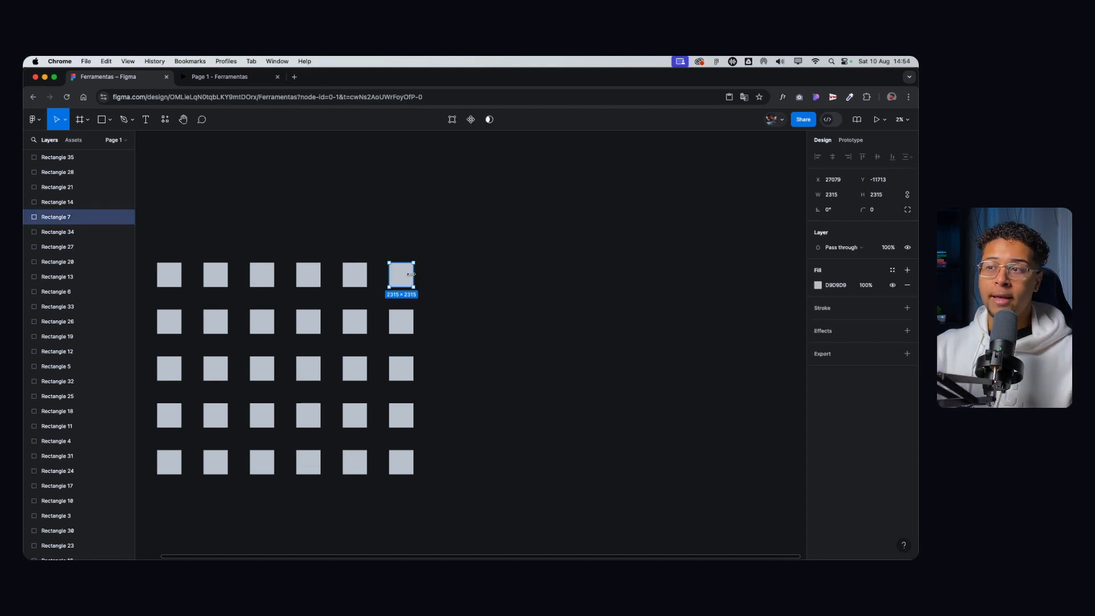
left_click(453, 233)
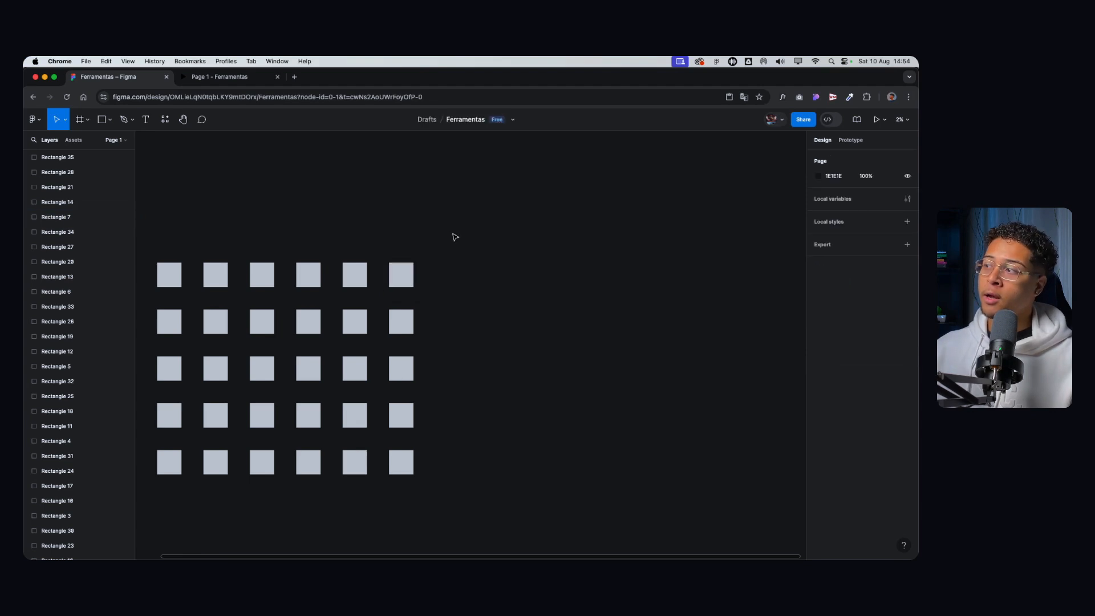
left_click_drag(428, 191, 471, 234)
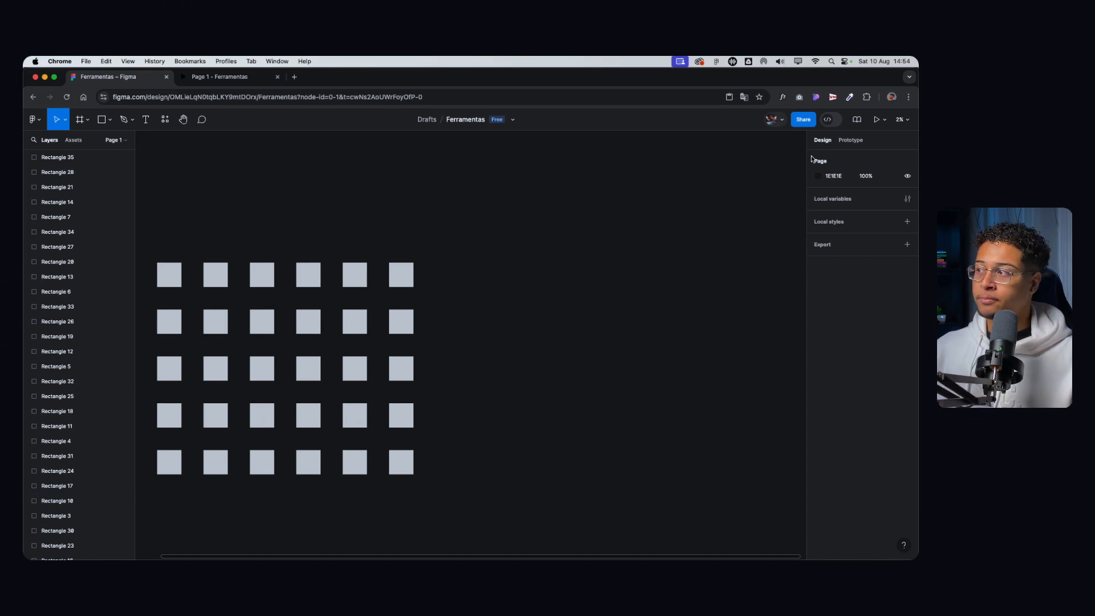
Step: Try a bright red page background, FD1A1A, and undo the colour change
left_click(818, 176)
left_click_drag(778, 233, 796, 189)
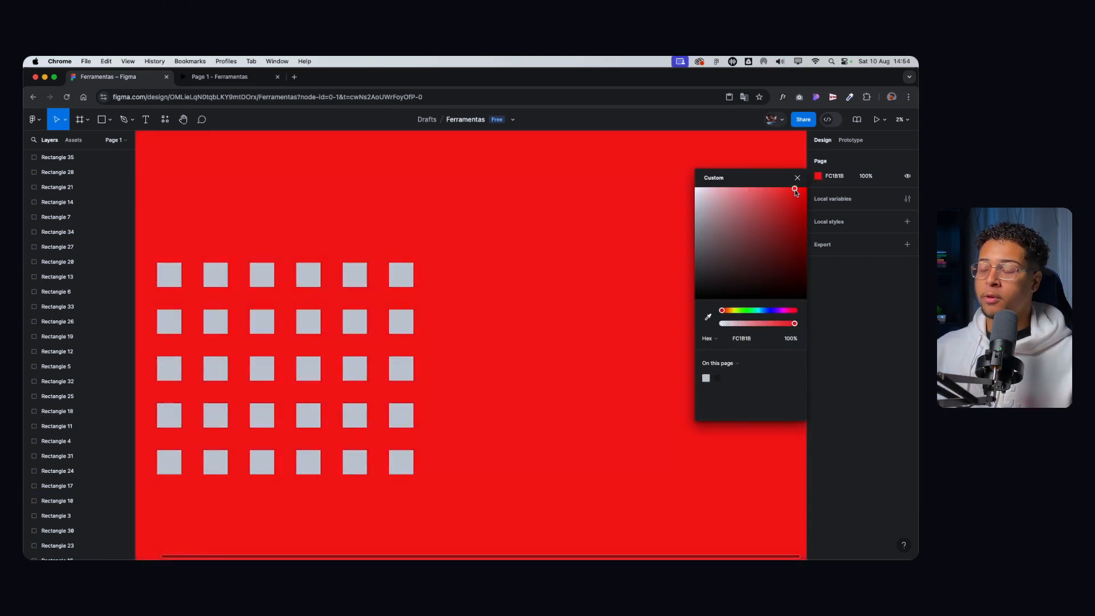
scroll(423, 324, "down", 3)
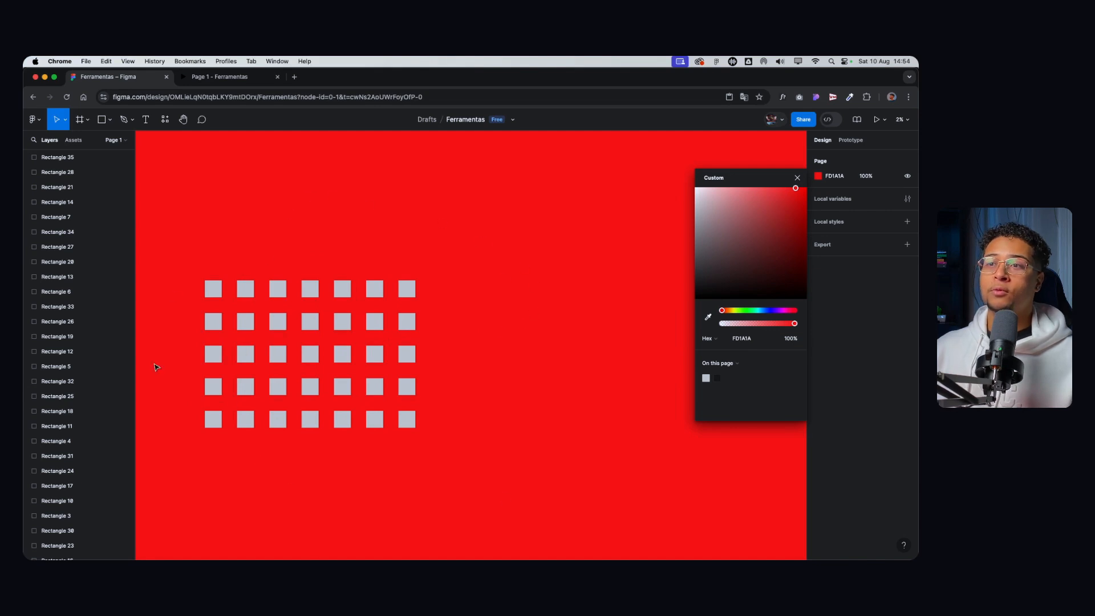
left_click(798, 177)
key("ctrl+z")
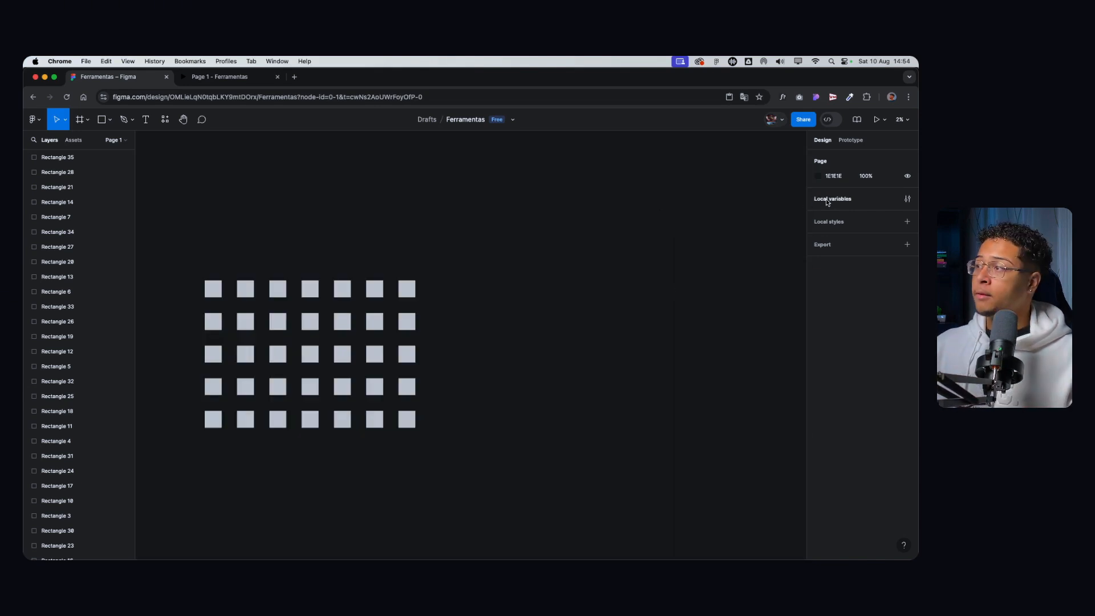
Step: Examine the local variables window and the page's export options, closing the window and removing the added PNG export setting
left_click(907, 199)
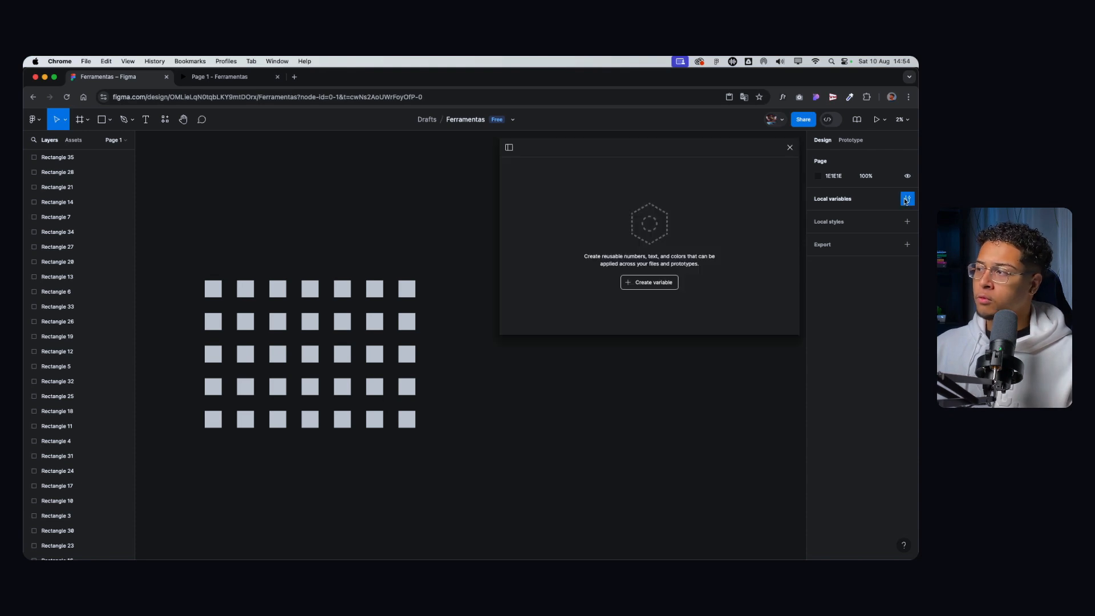
left_click(790, 148)
left_click(823, 245)
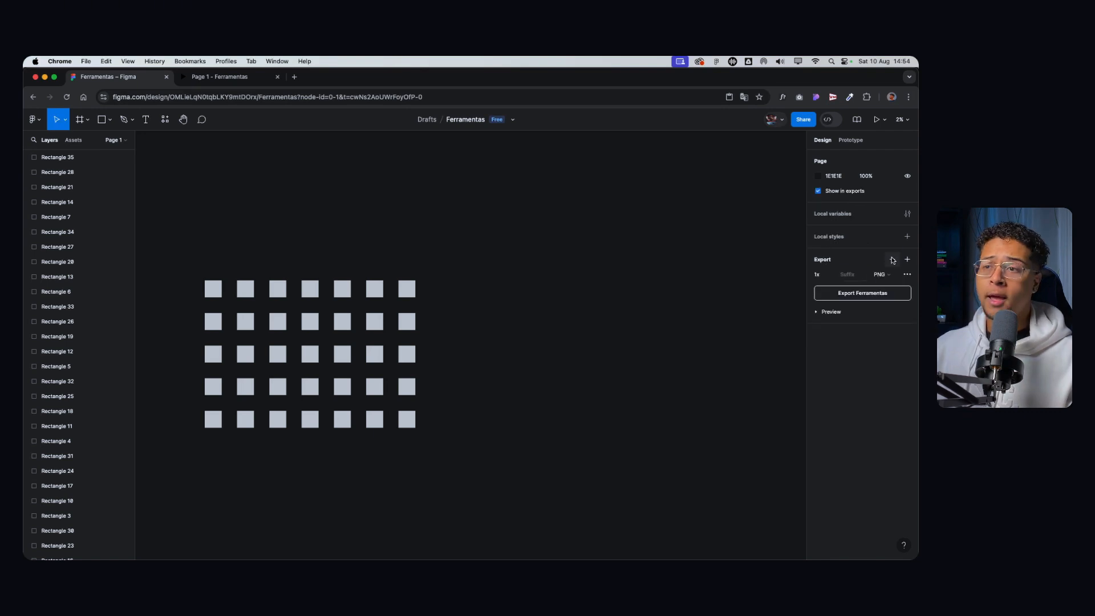
left_click(893, 261)
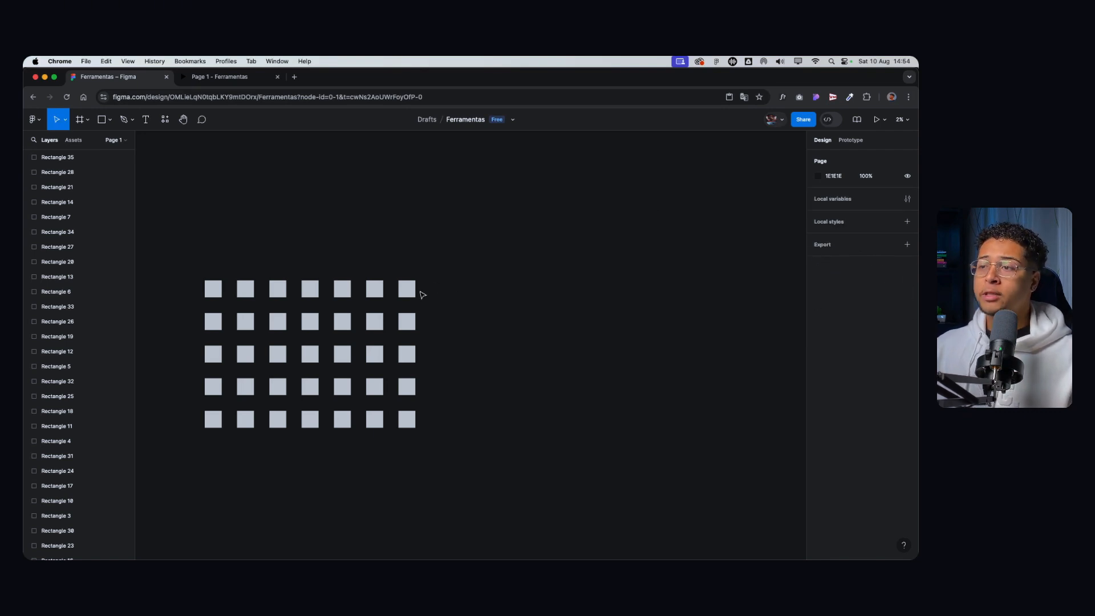
Step: Try moving the grid's top-right square away from the grid, up and to the right, and undo the move
left_click(409, 292)
scroll(432, 310, "left", 3)
scroll(502, 285, "up", 1)
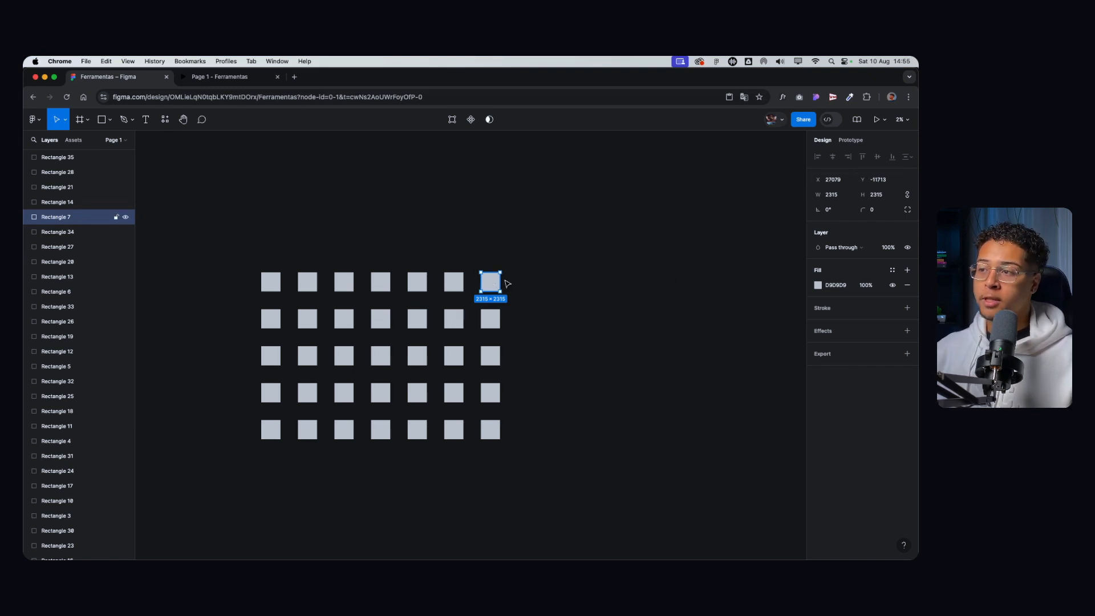
left_click_drag(494, 287, 614, 234)
key("ctrl+z")
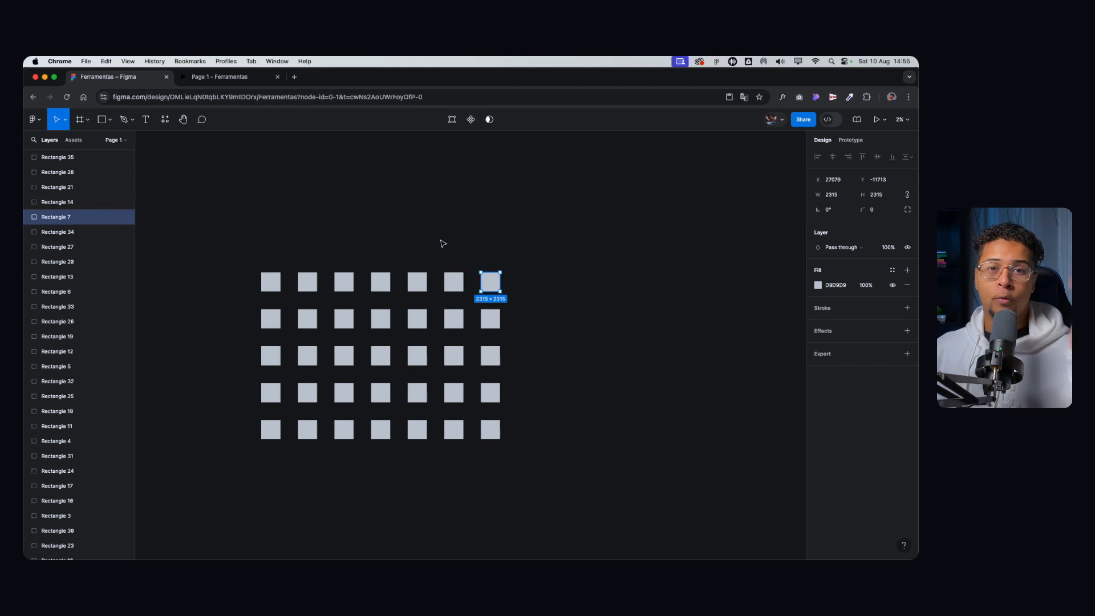
Step: Try adjusting the width of the grid's top-right square, and deselect the square
left_click(830, 196)
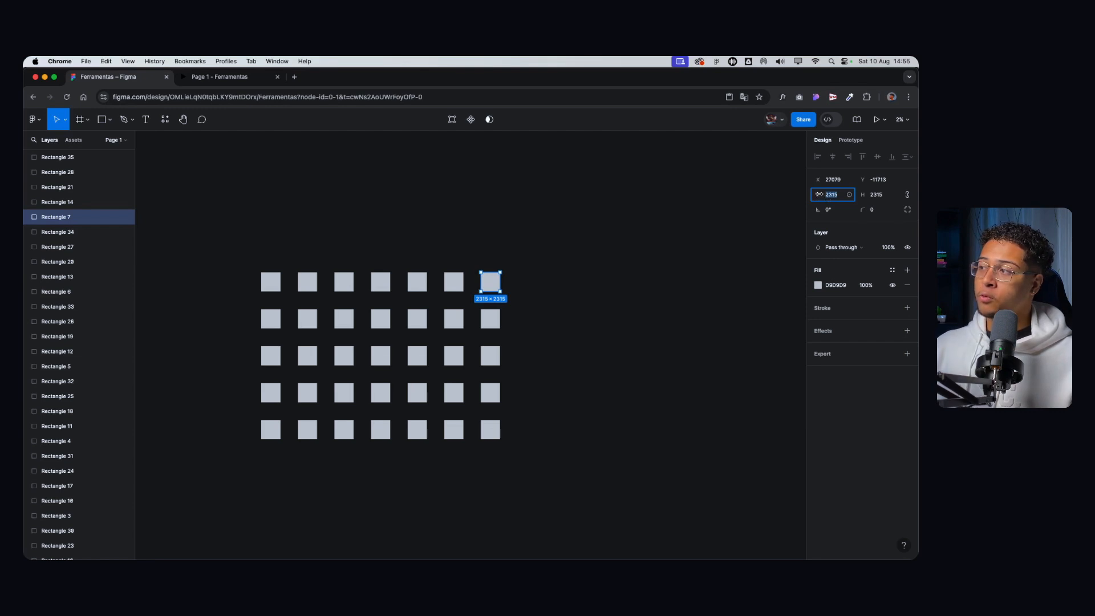
left_click_drag(820, 194, 696, 247)
left_click(693, 237)
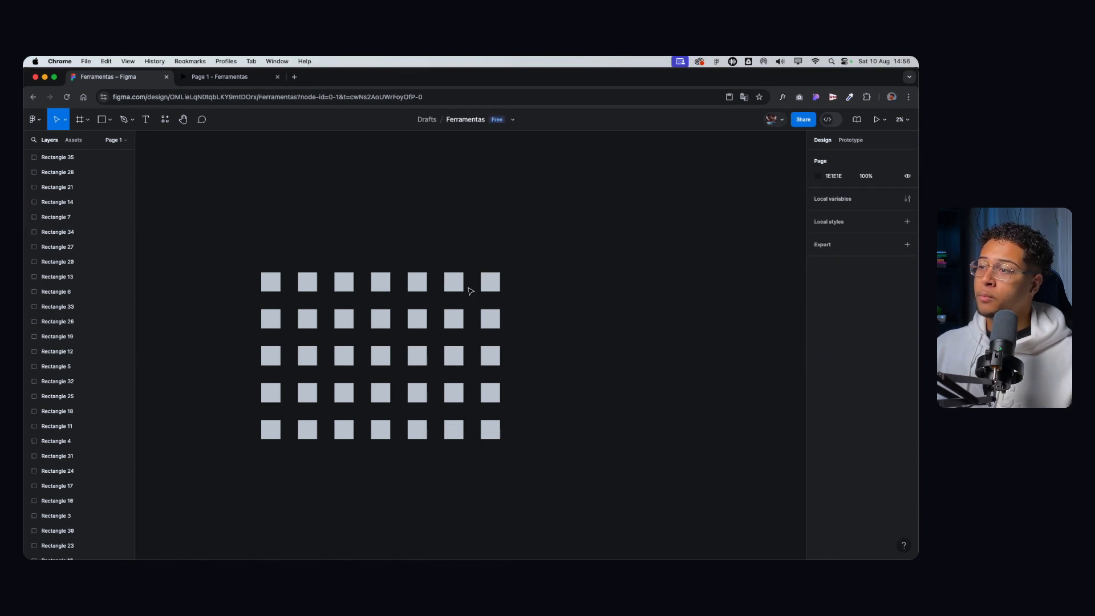
Step: Turn off constrained proportions for the grid's top-right square and increase only its width to about 27683
left_click(495, 283)
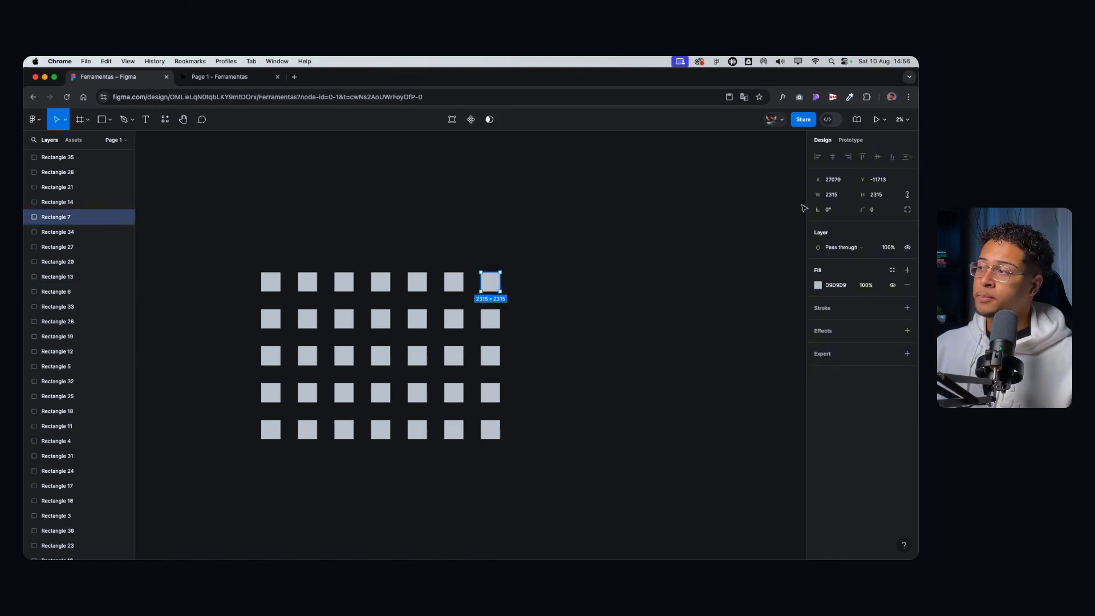
left_click(908, 195)
left_click_drag(817, 195, 200, 184)
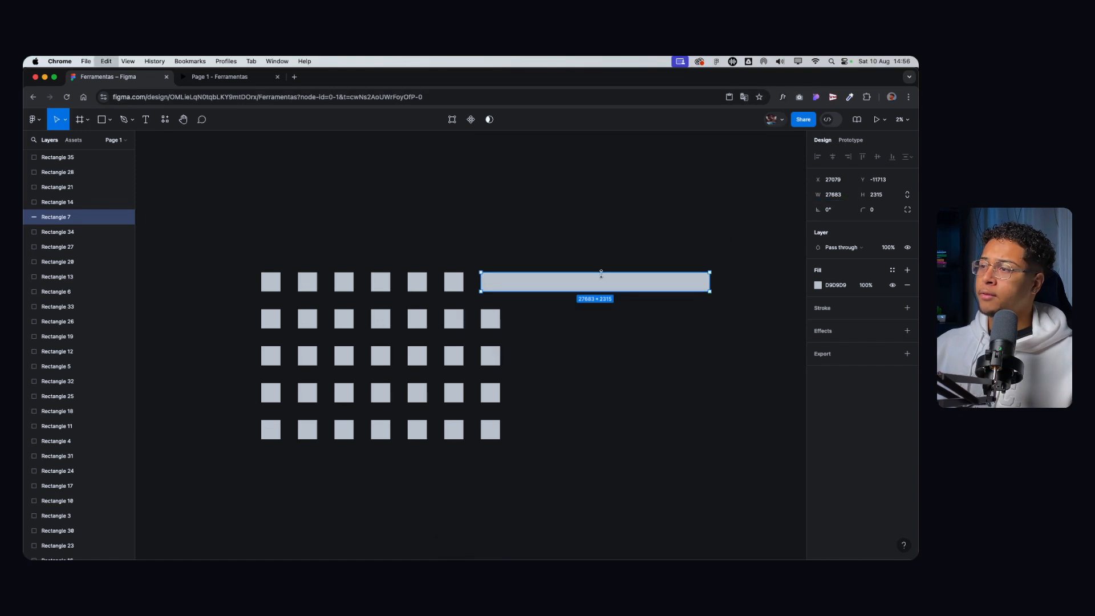
Step: Undo the last width change on the grid's top-right square
left_click(570, 235)
key("ctrl+z")
key("ctrl+z")
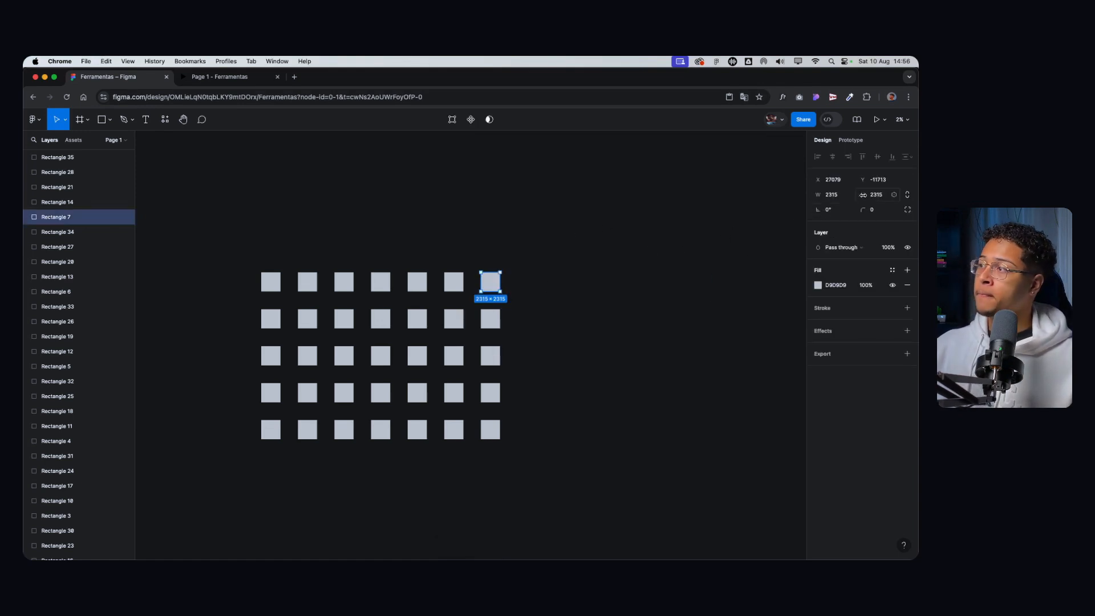
Step: Try adjusting the height and rotation of the grid's top-right square, and undo the change
left_click_drag(861, 195, 853, 217)
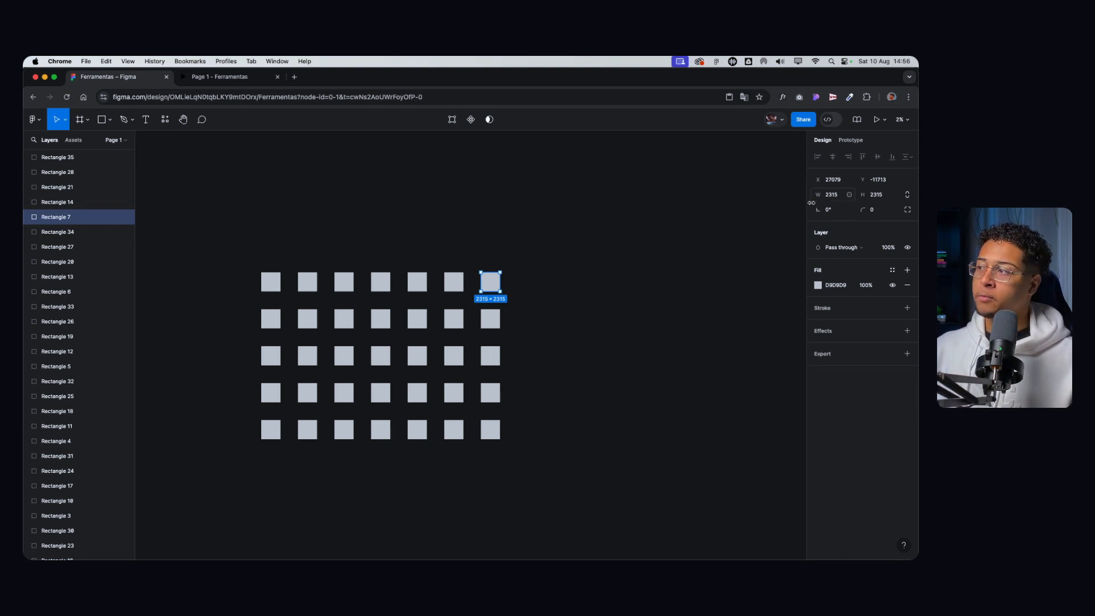
left_click_drag(818, 209, 594, 228)
key("super+z")
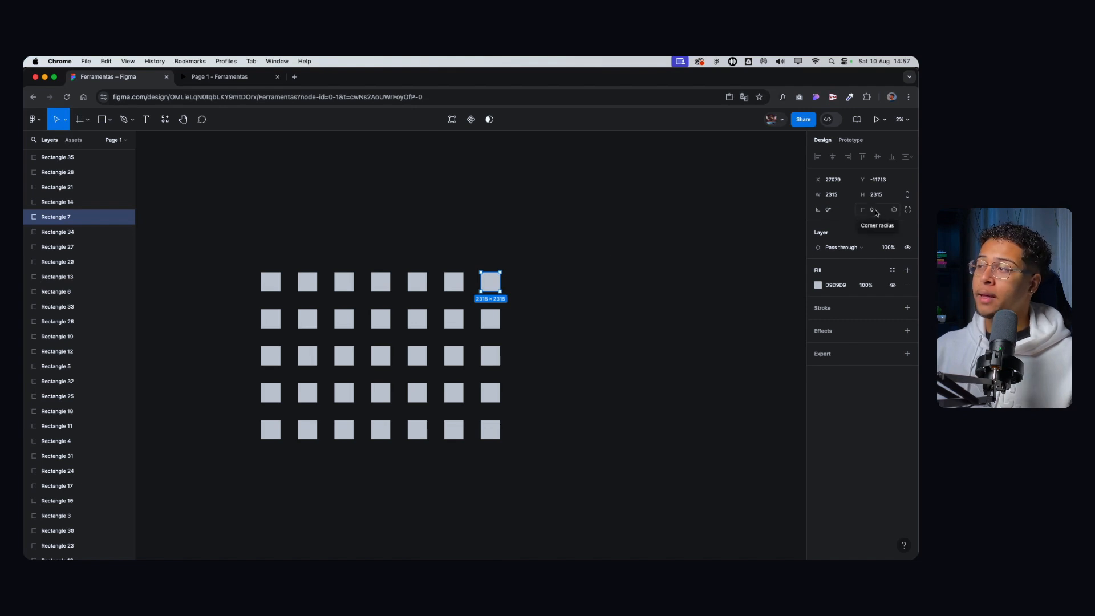
Step: Set the top-right square's corner radius to 47 and change its fill to red FF0000
scroll(491, 280, "up", 10)
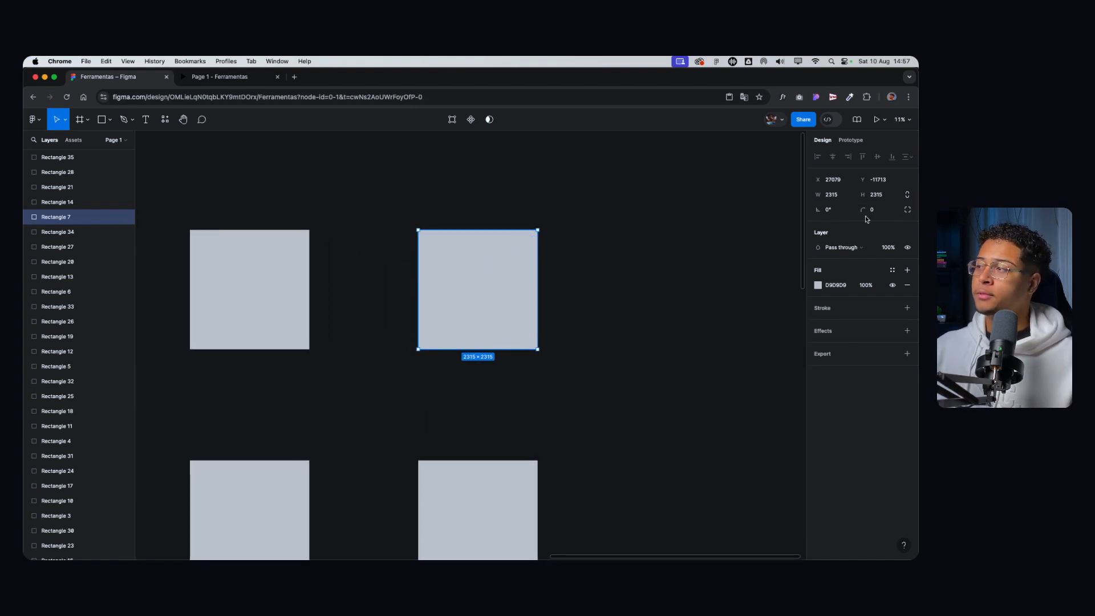
left_click_drag(861, 209, 462, 167)
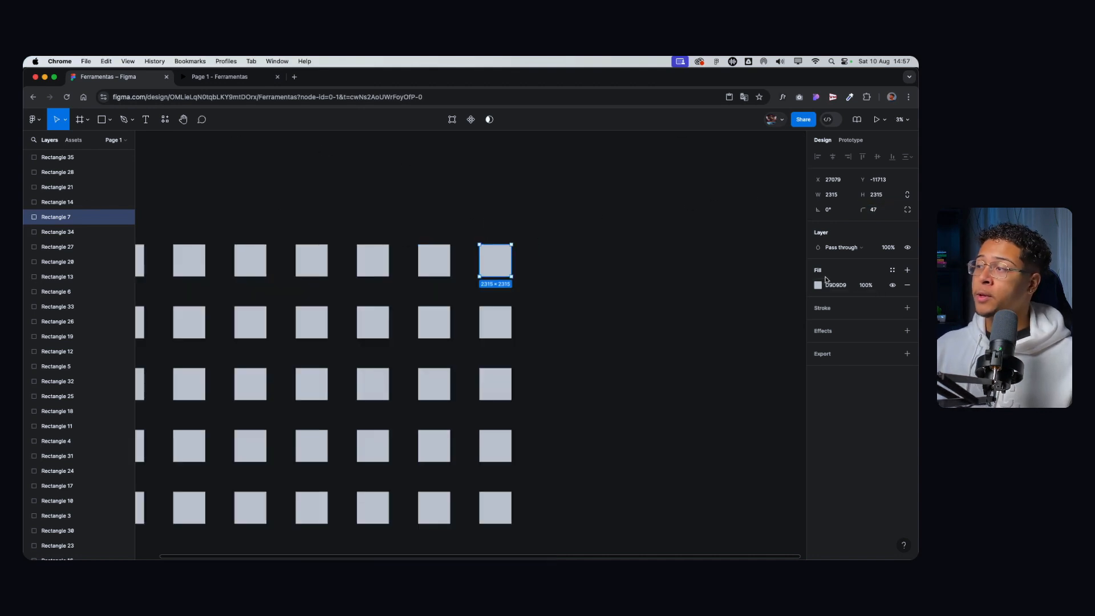
left_click(818, 285)
left_click_drag(773, 345, 807, 314)
left_click(797, 286)
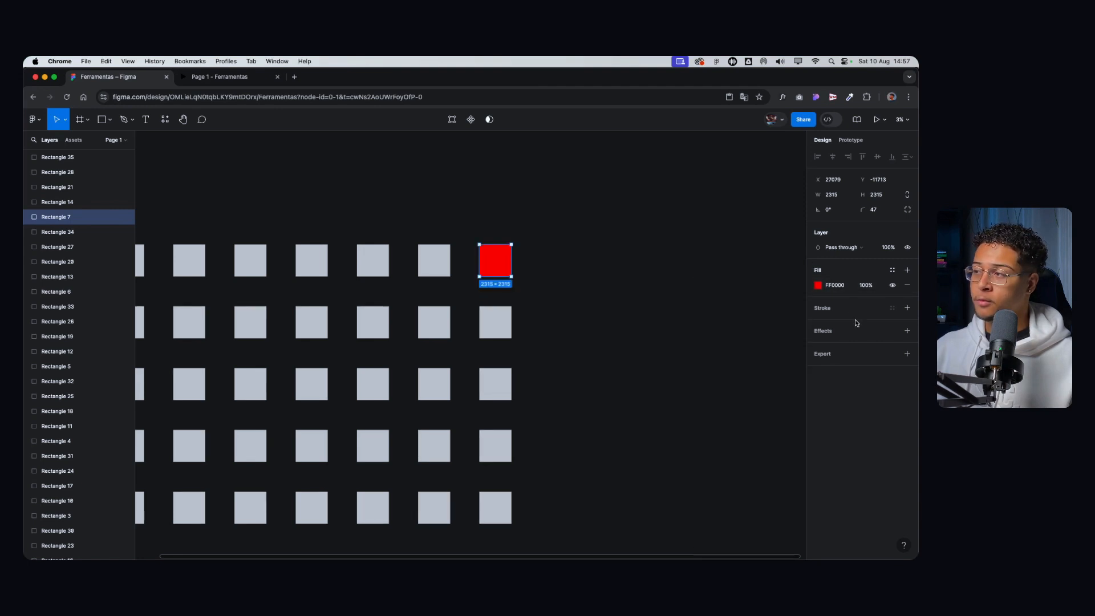
Step: Reopen the red square's fill colour picker and try its hue and opacity controls
left_click(818, 285)
left_click_drag(744, 444, 718, 443)
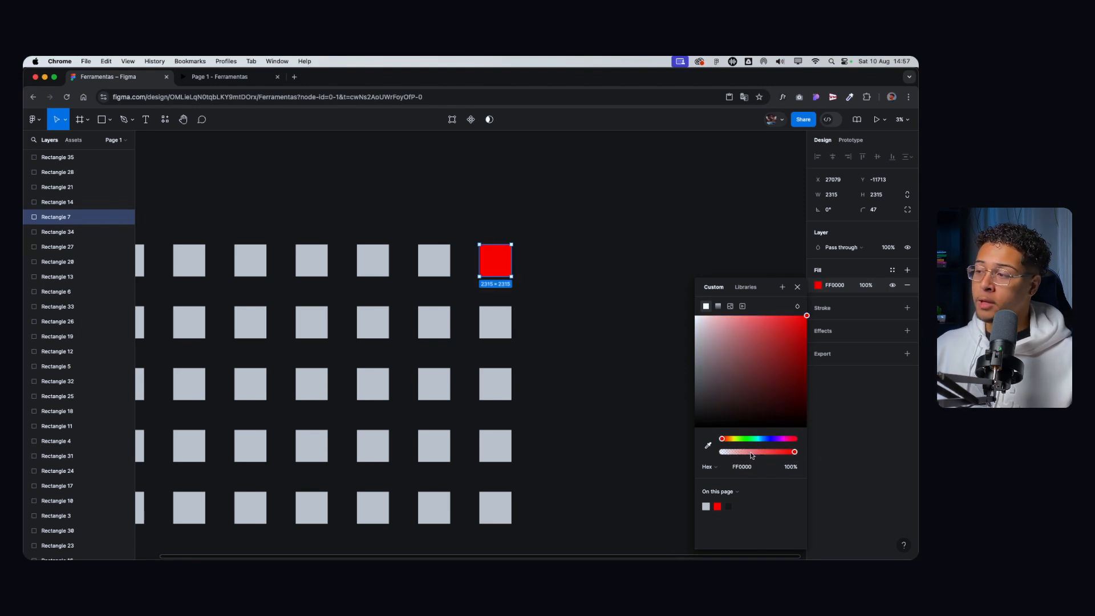
mouse_move(794, 451)
left_mouse_down()
mouse_move(720, 450)
mouse_move(806, 452)
mouse_move(778, 452)
mouse_move(796, 451)
left_mouse_up()
Step: Examine the red fill's colour value in the Hex, RGB, CSS and HSL formats
left_click(713, 467)
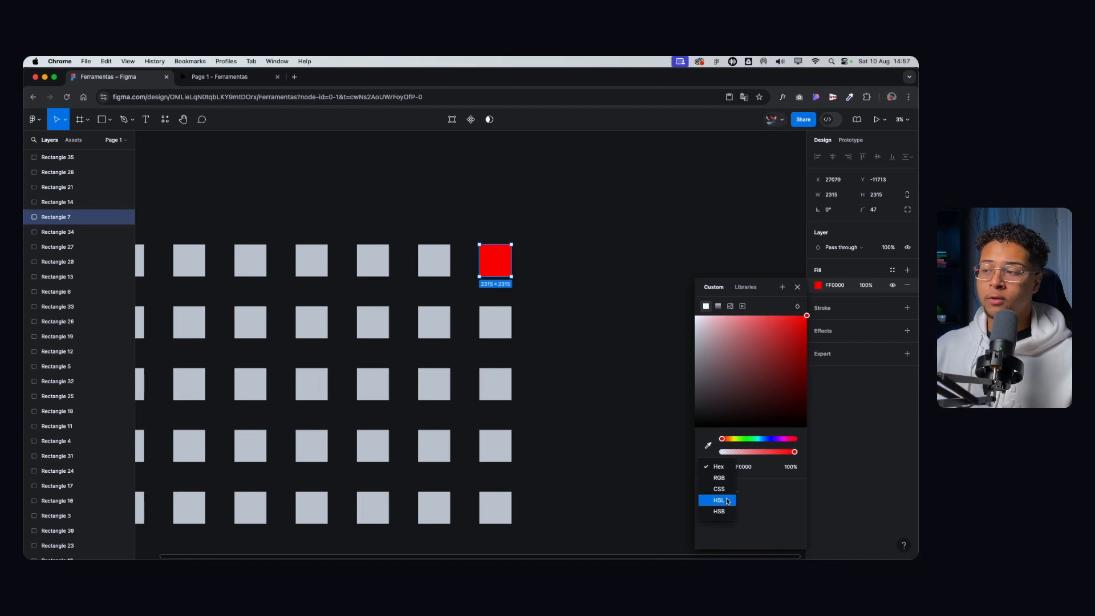
left_click(718, 466)
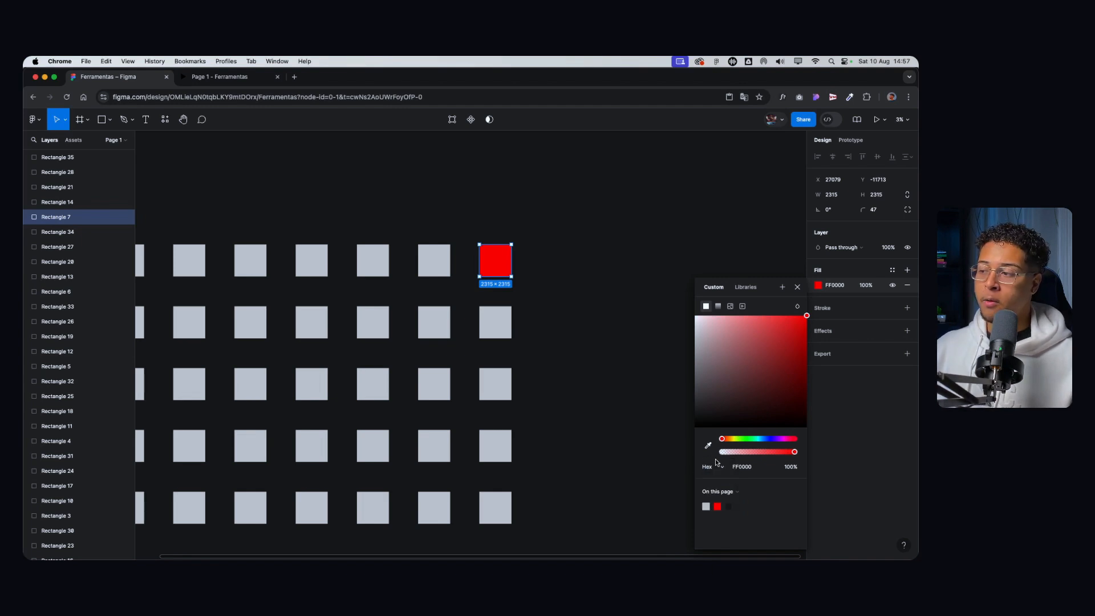
left_click(740, 468)
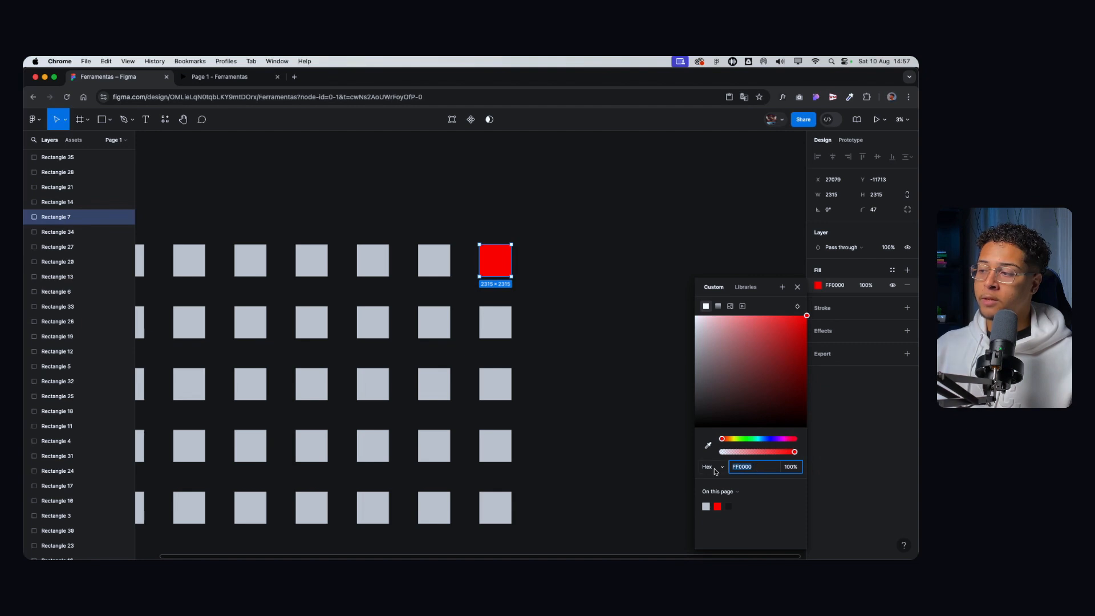
left_click(713, 470)
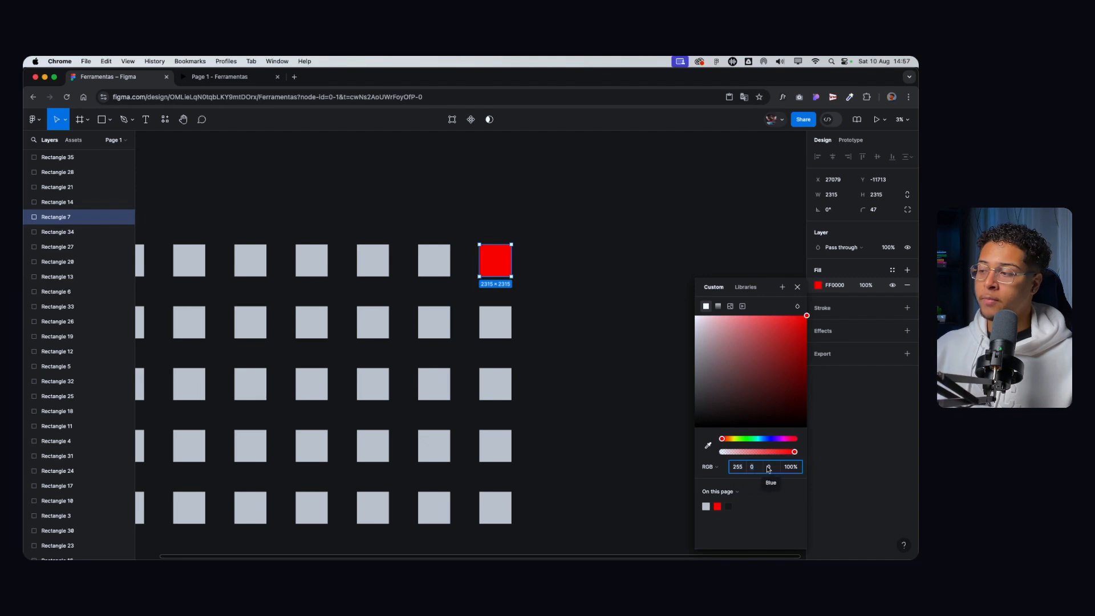
left_click(708, 466)
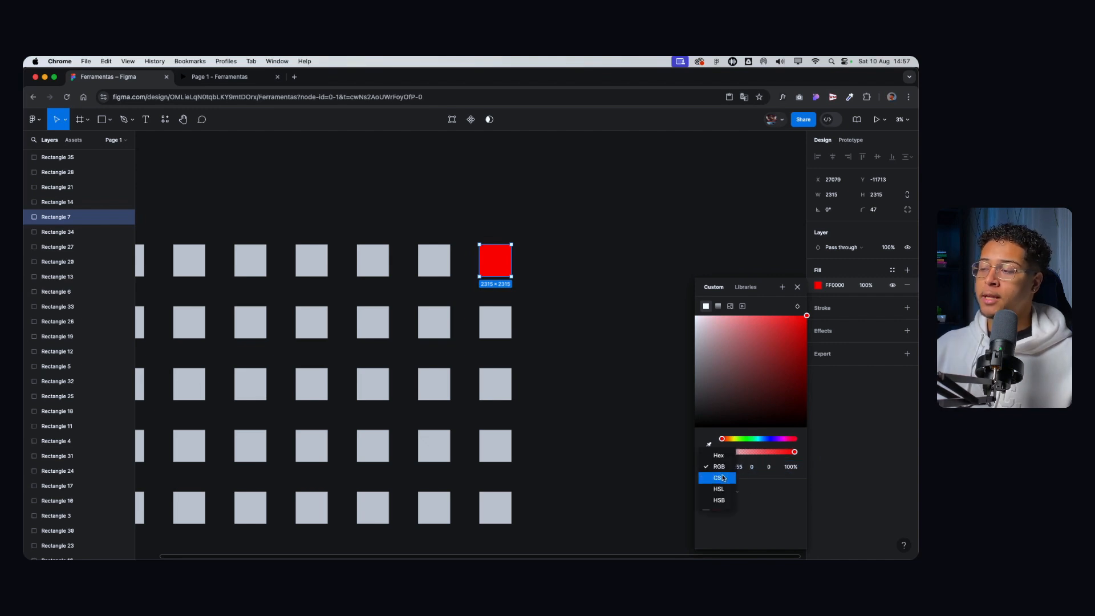
left_click(722, 478)
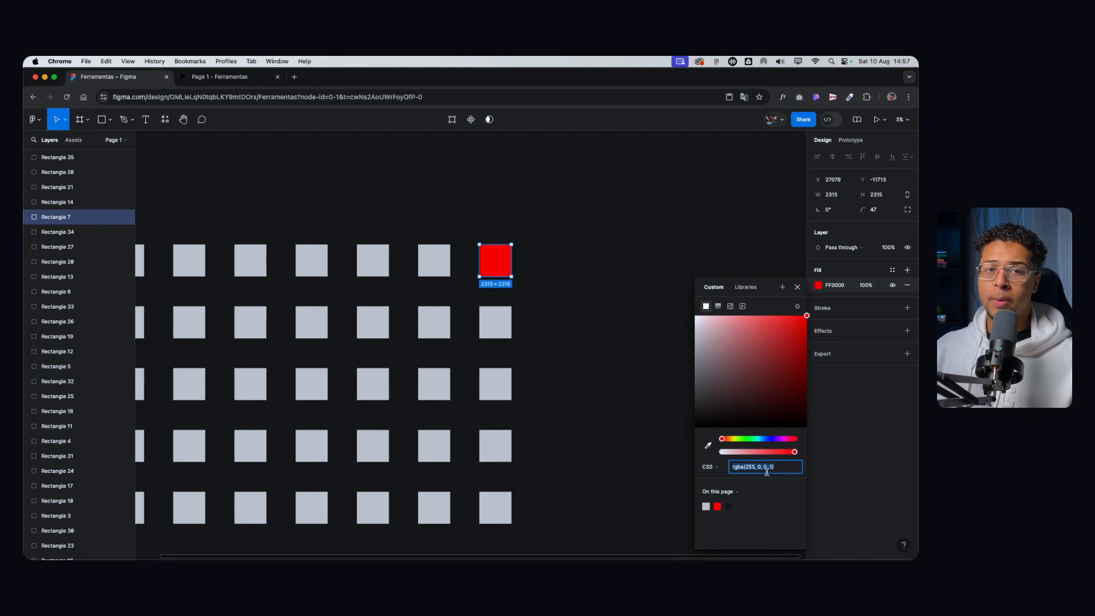
left_click(710, 467)
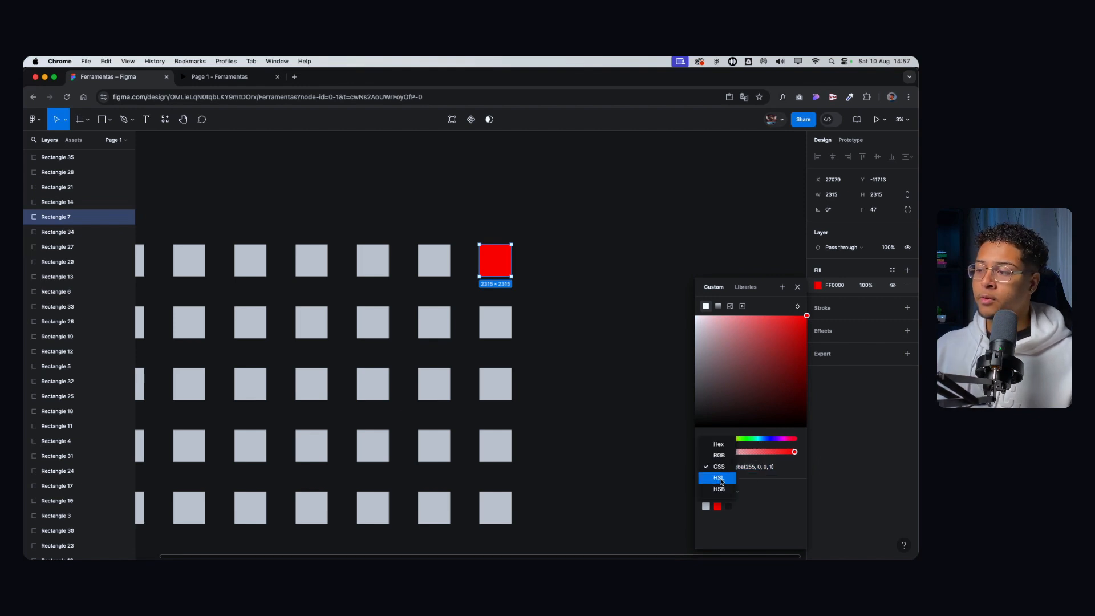
left_click(720, 479)
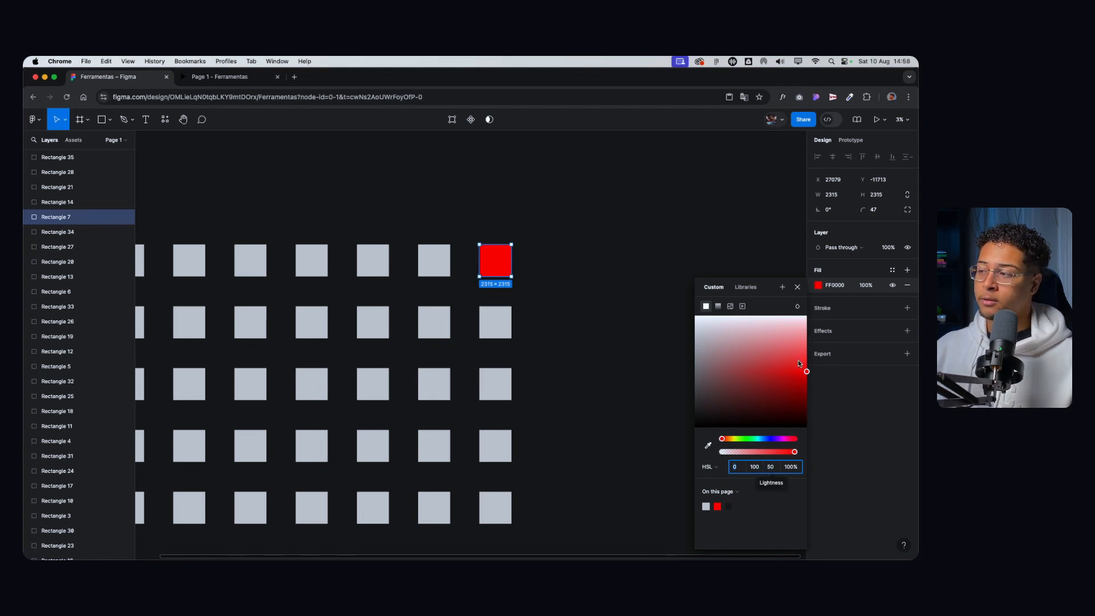
Step: View the red fill's value in HSB, return the format to Hex, and close the colour picker
left_click(709, 467)
left_click(721, 436)
left_click(709, 466)
left_click(722, 498)
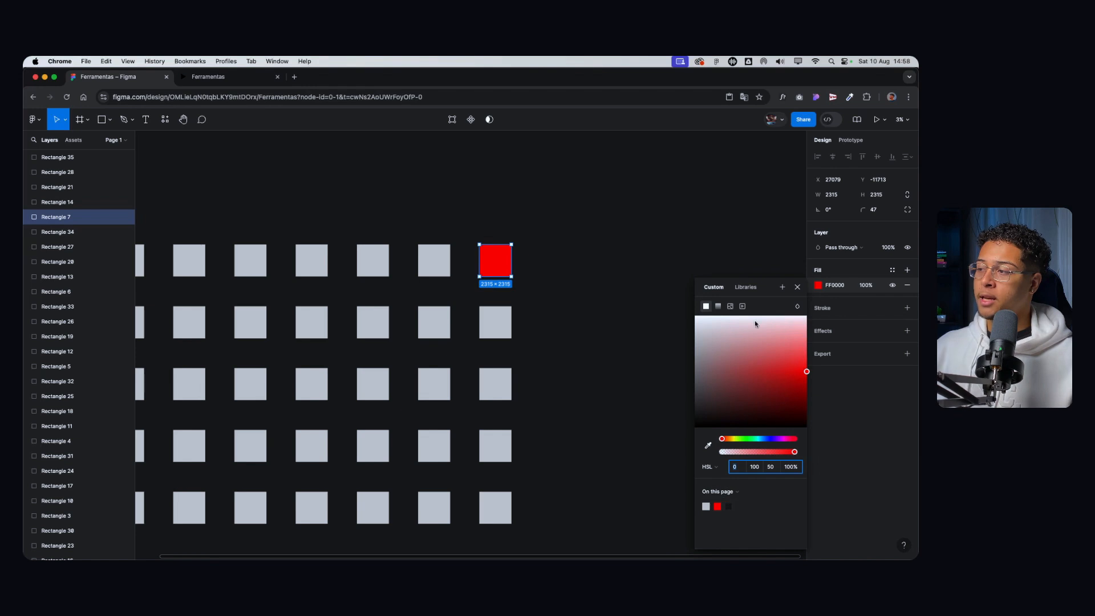
left_click(707, 467)
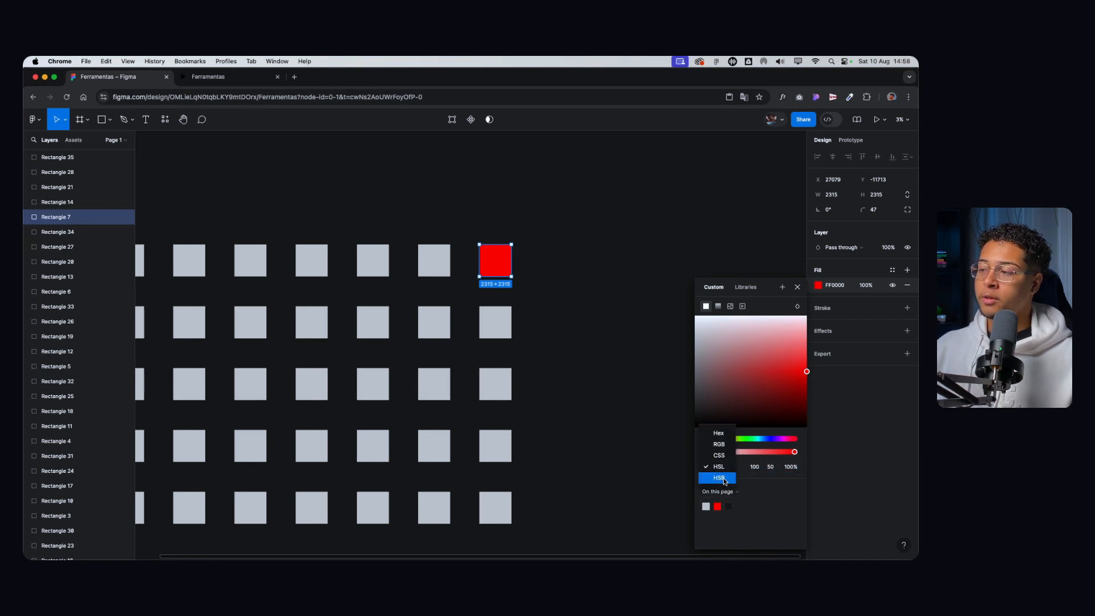
left_click(727, 482)
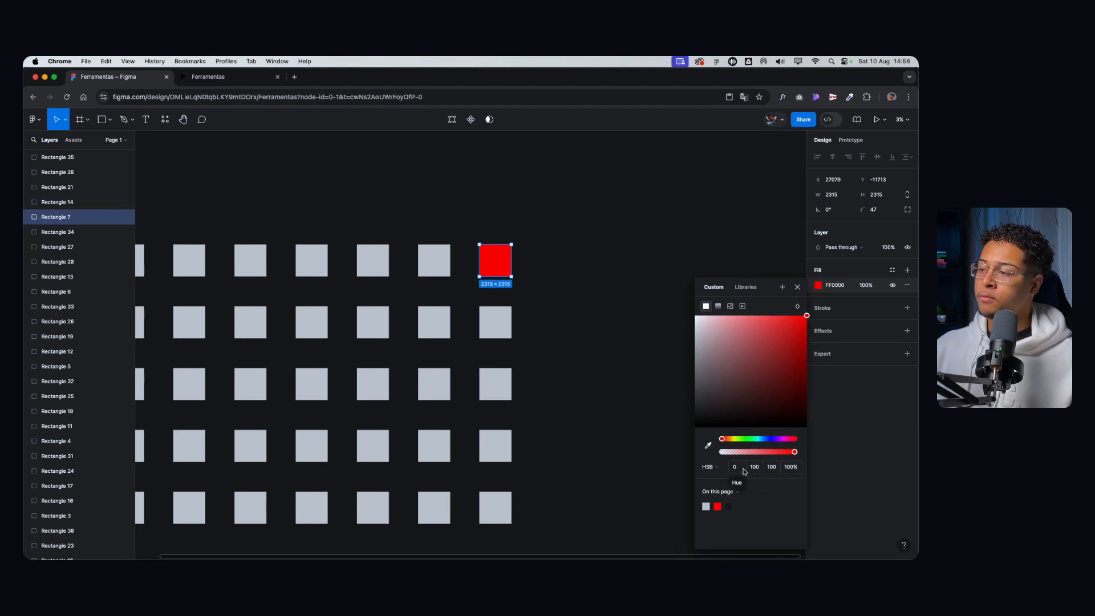
left_click(709, 467)
left_click(720, 422)
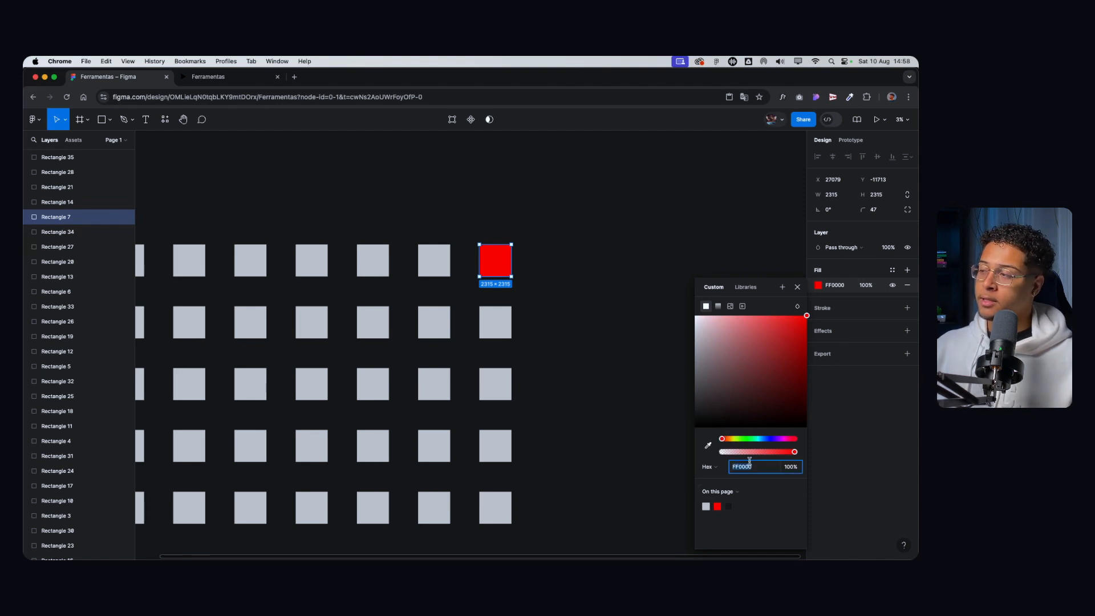
left_click(798, 288)
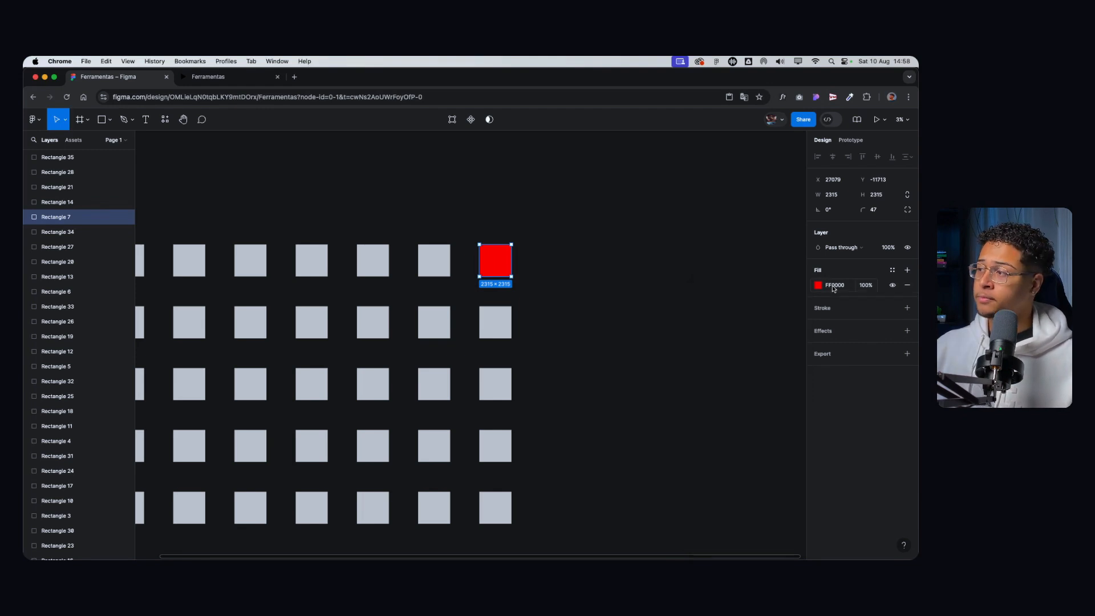
Step: Add a stroke to the red square, colour it green 35BF4B, and deselect the square to inspect its edge
left_click(827, 311)
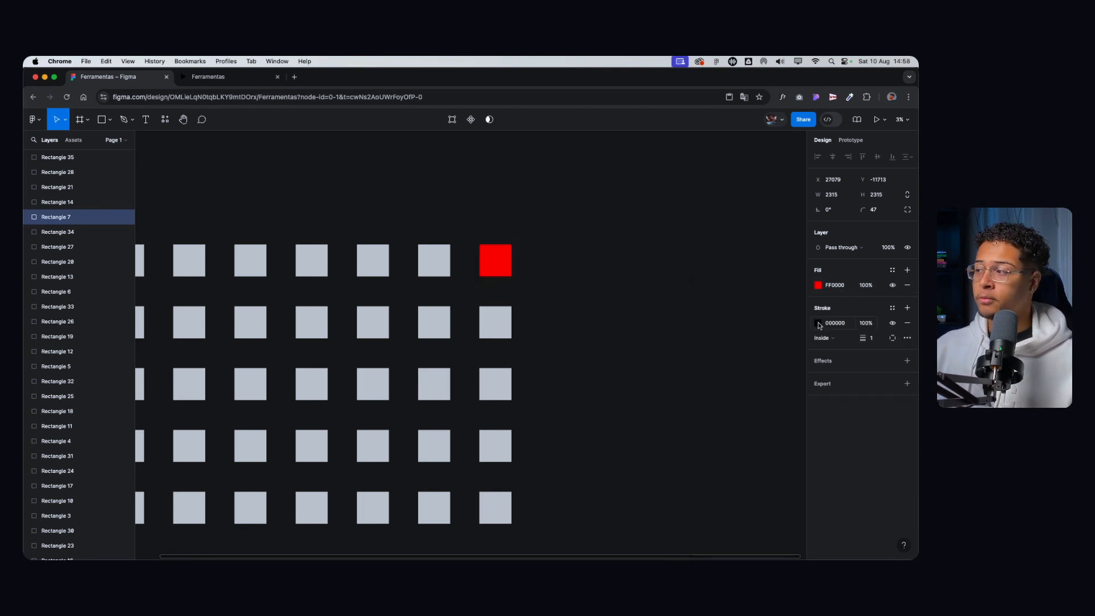
left_click(818, 323)
left_click(776, 347)
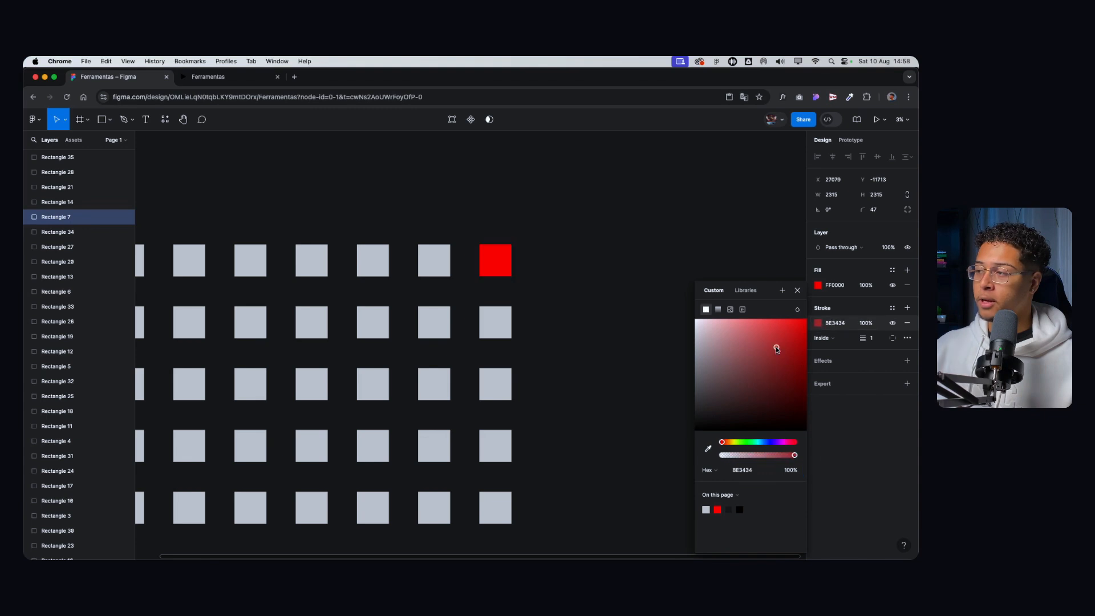
left_click(749, 442)
scroll(563, 281, "up", 10)
left_click(526, 203)
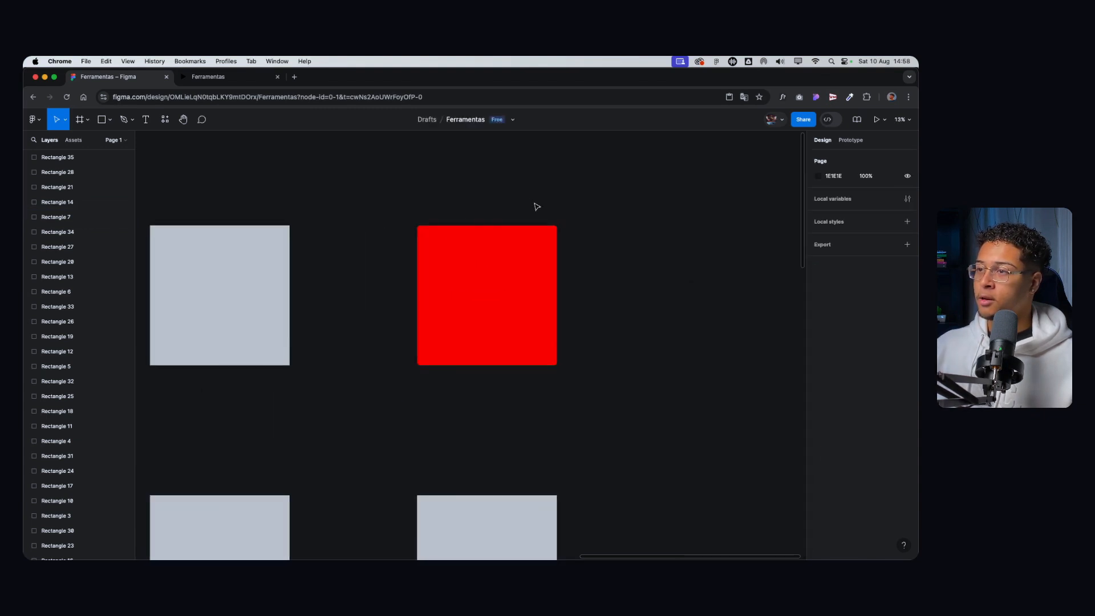
scroll(568, 234, "up", 10)
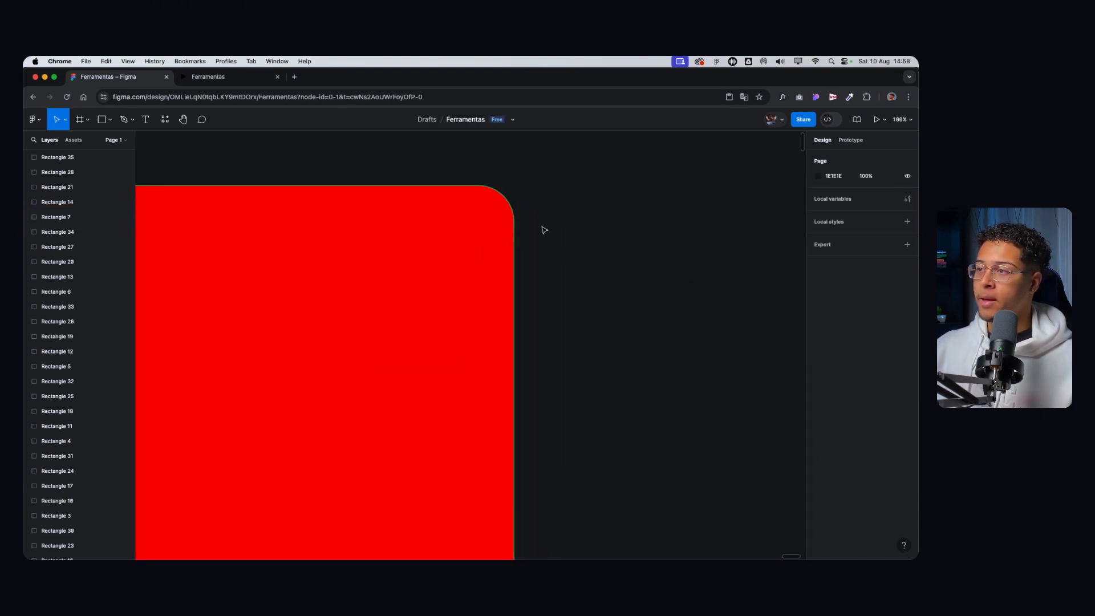
Step: Select the red square and increase its green stroke's thickness to 173
scroll(570, 296, "down", 10)
left_click(521, 343)
scroll(593, 362, "down", 1)
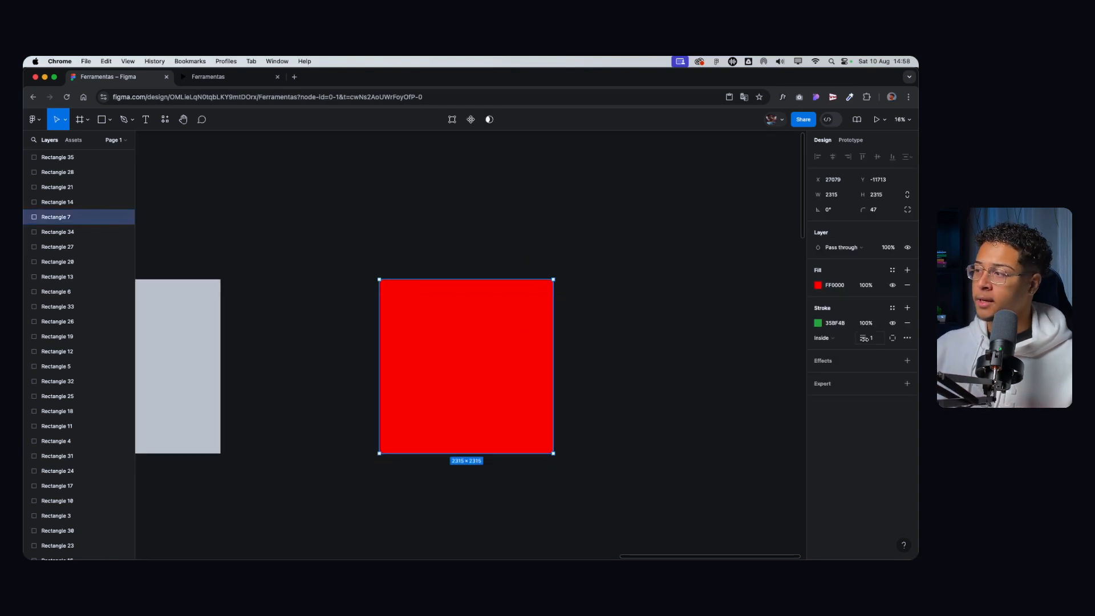
mouse_move(862, 340)
left_mouse_down()
mouse_move(901, 332)
mouse_move(106, 303)
mouse_move(127, 300)
left_mouse_up()
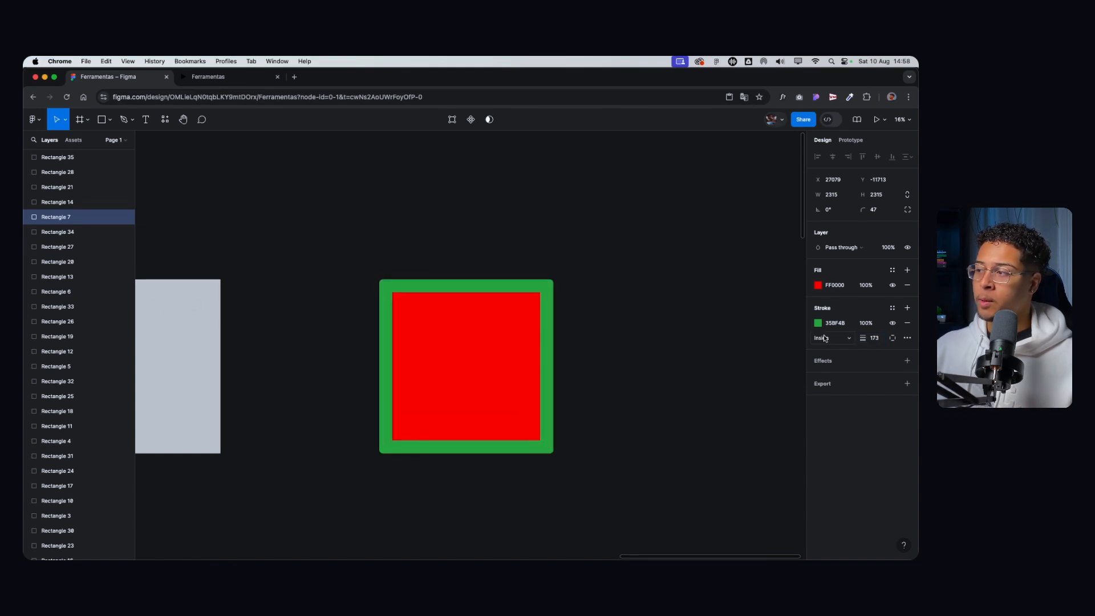
Step: Align the red square's stroke to Center and restrict it to the Bottom side
left_click(825, 338)
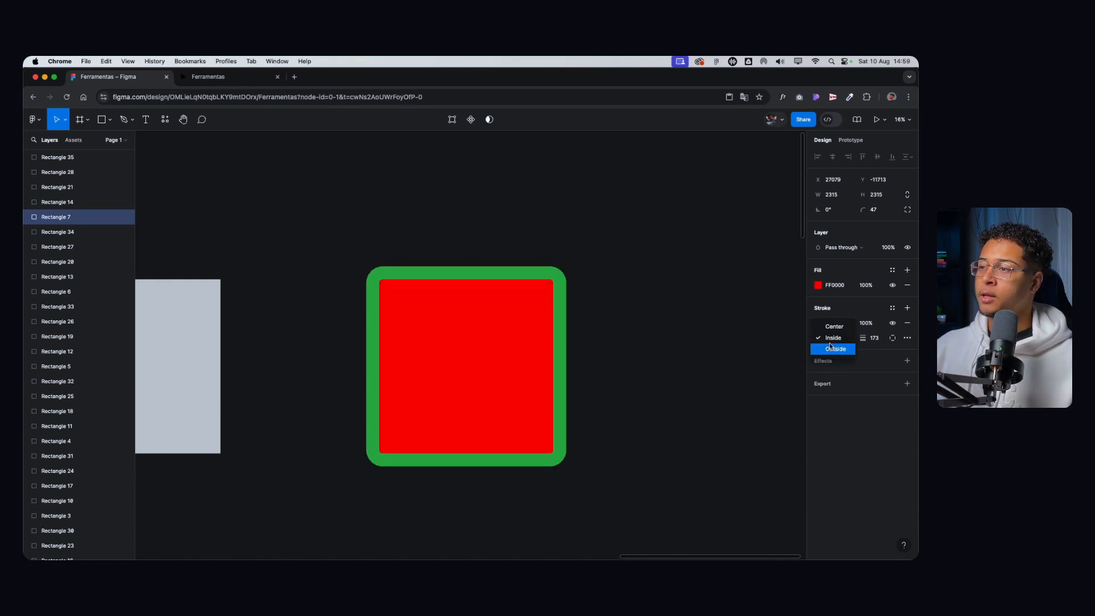
left_click(832, 329)
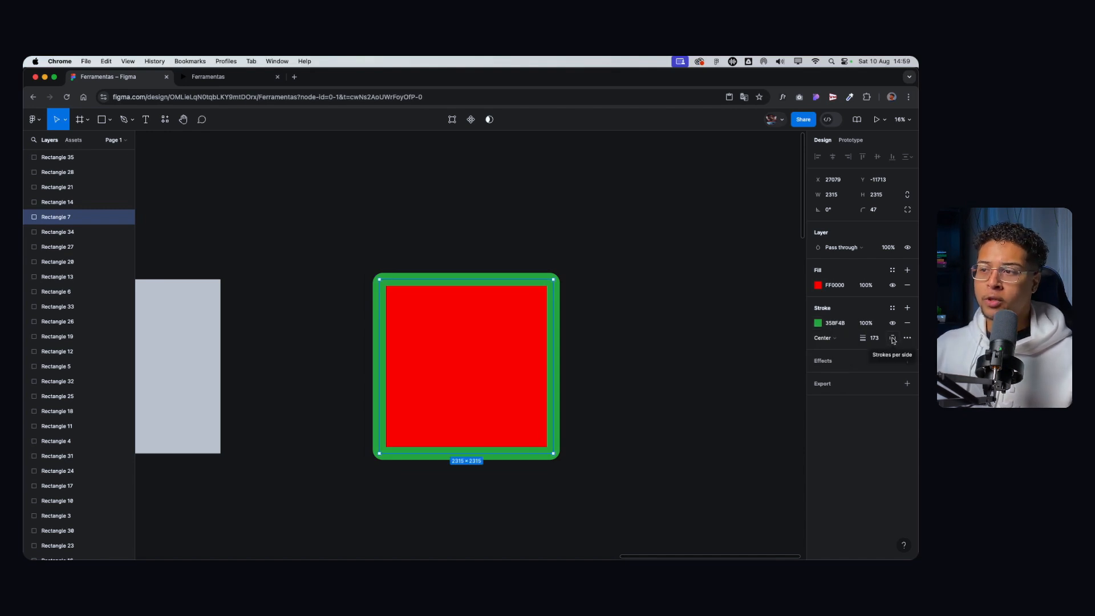
left_click(893, 338)
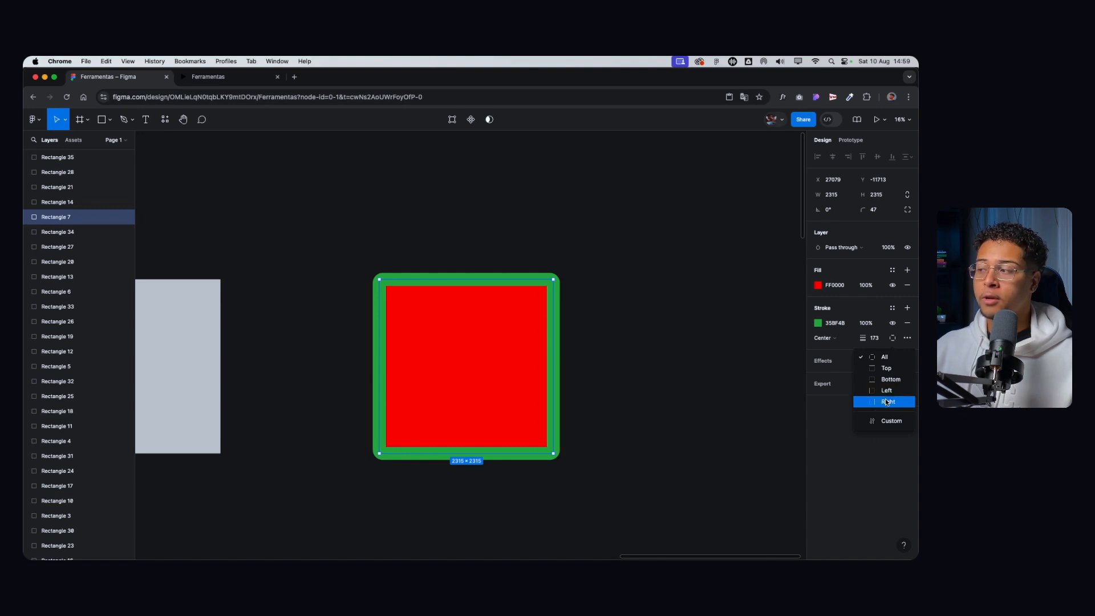
left_click(889, 379)
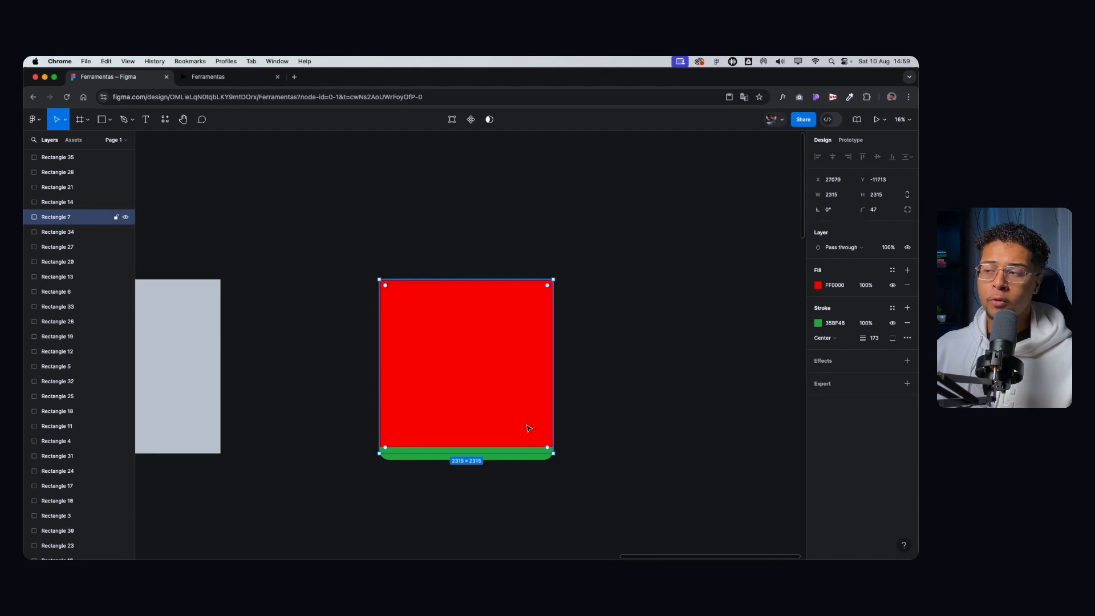
Step: Switch the red square to custom strokes per side and set the left stroke's thickness to 80
left_click(893, 338)
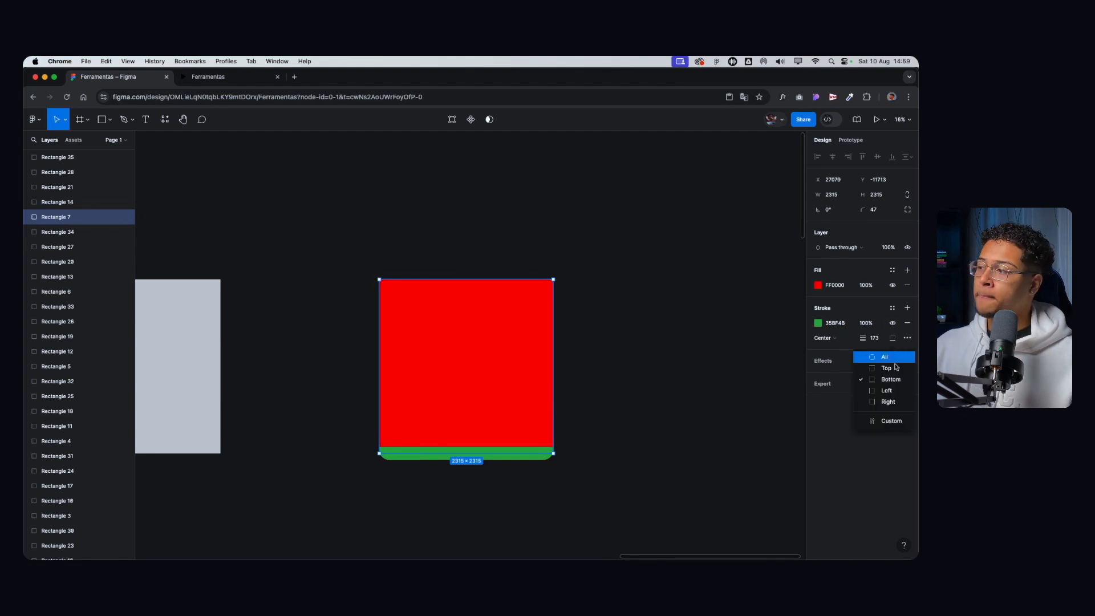
left_click(884, 422)
left_click(831, 356)
type("30")
key("Return")
key("shift+Up")
key("shift+Up")
key("shift+Up")
key("shift+Up")
key("shift+Up")
Step: Set the red square's right stroke to 50 and its top stroke to 30, and deselect the square
key("Tab")
key("shift+Up")
key("shift+Up")
key("shift+Up")
key("shift+Up")
key("shift+Up")
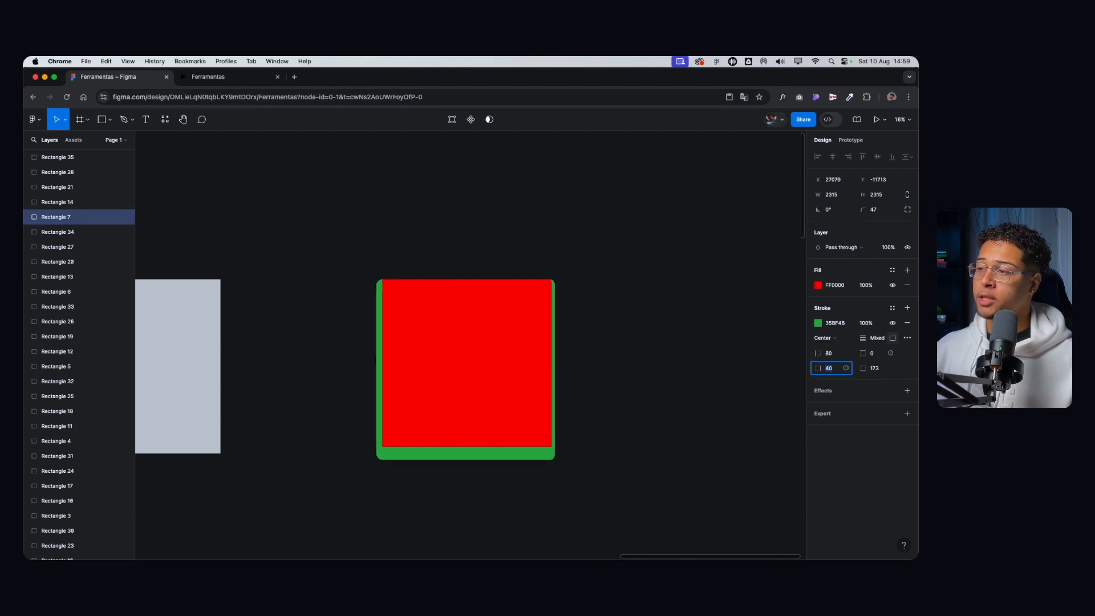
key("Tab")
key("shift+Up")
key("shift+Up")
key("shift+Up")
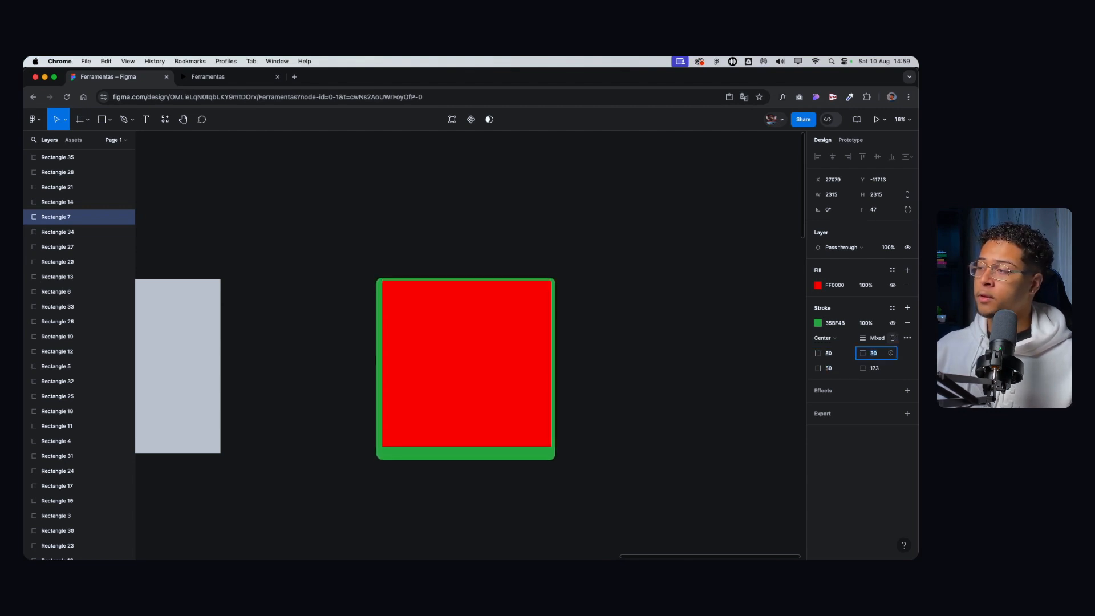
left_click(609, 427)
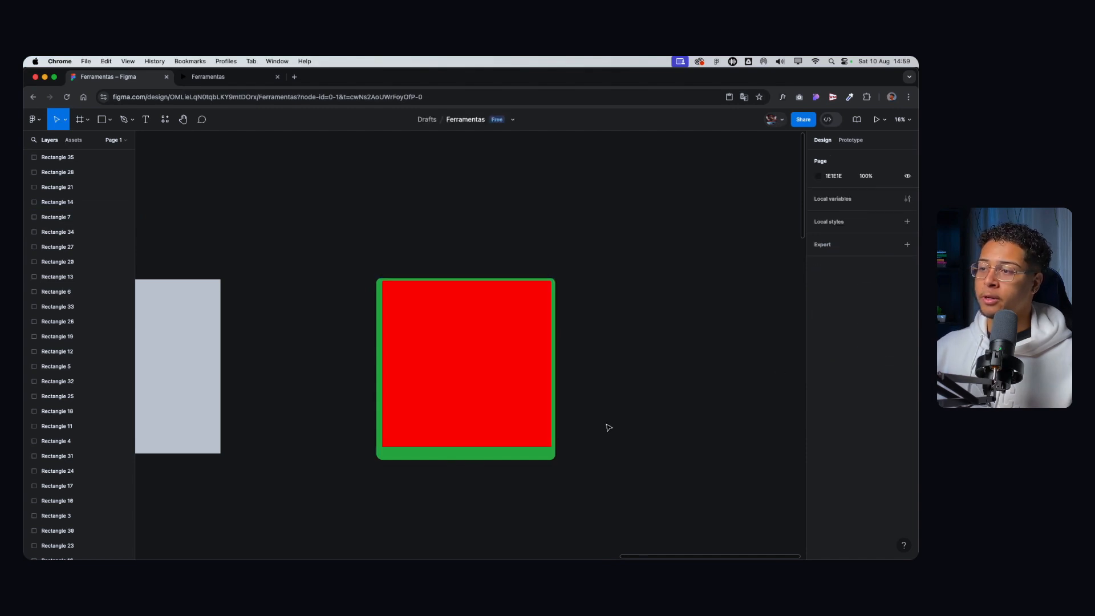
scroll(648, 440, "down", 3)
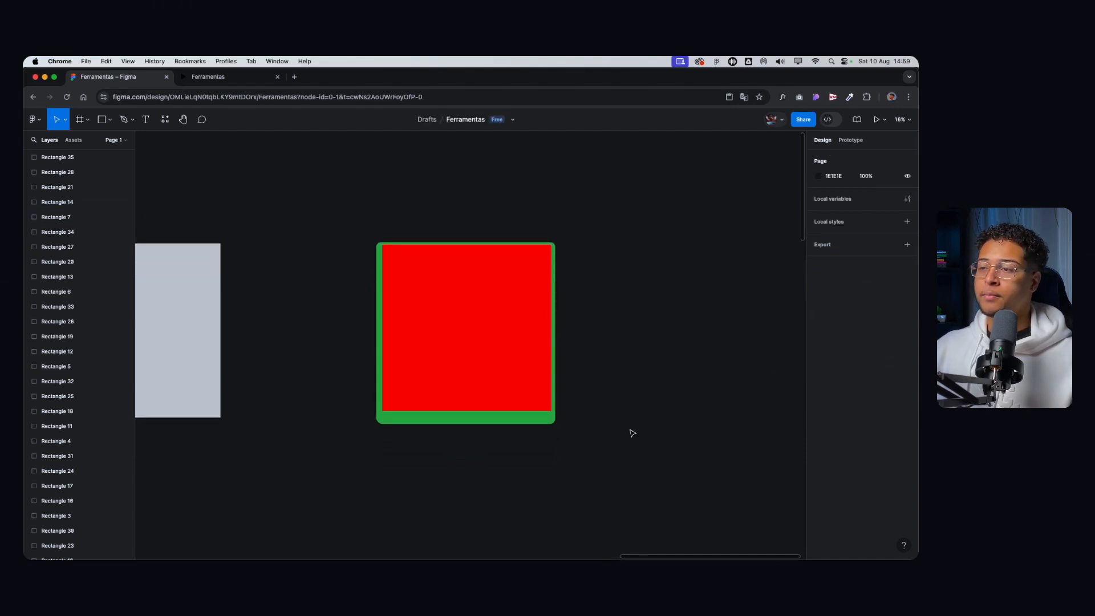
Step: Select the red square with the green stroke, add a drop shadow effect to it and remove the effect again
scroll(635, 435, "down", 3)
left_click(542, 382)
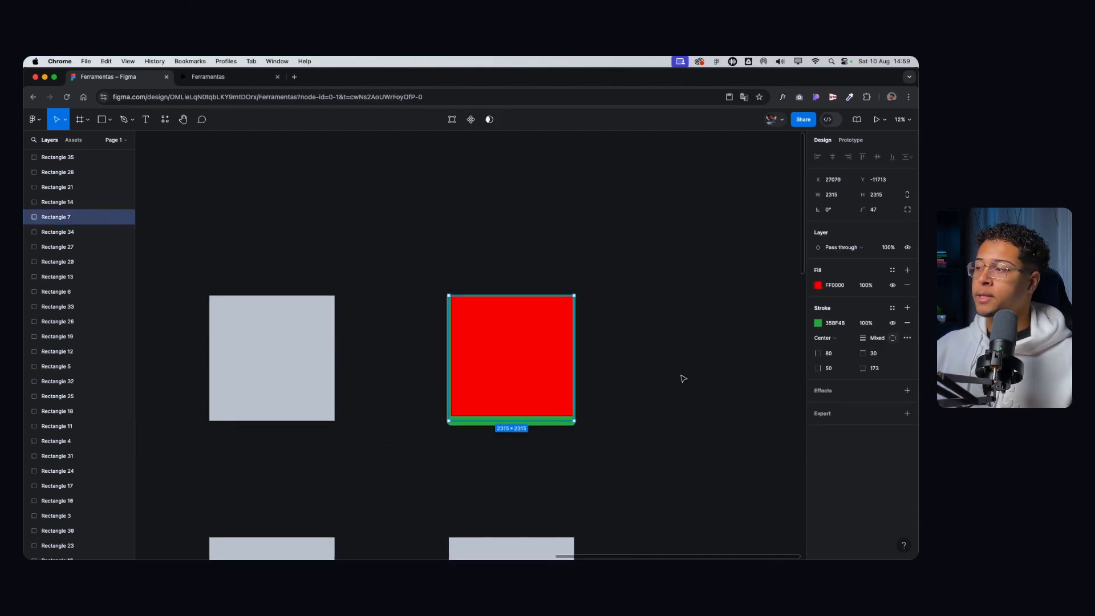
left_click(824, 391)
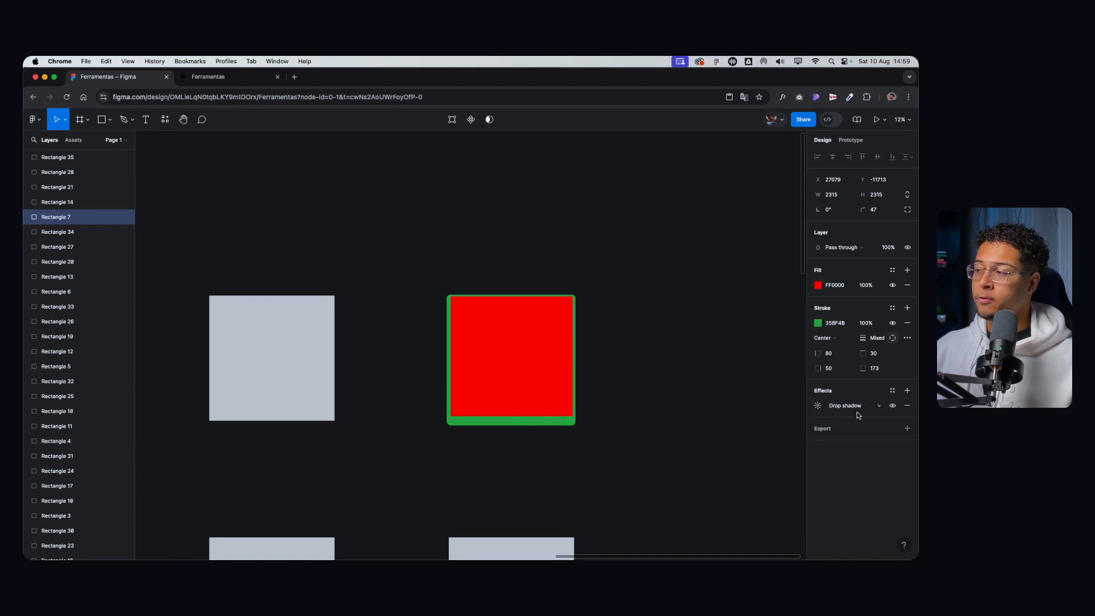
left_click(908, 406)
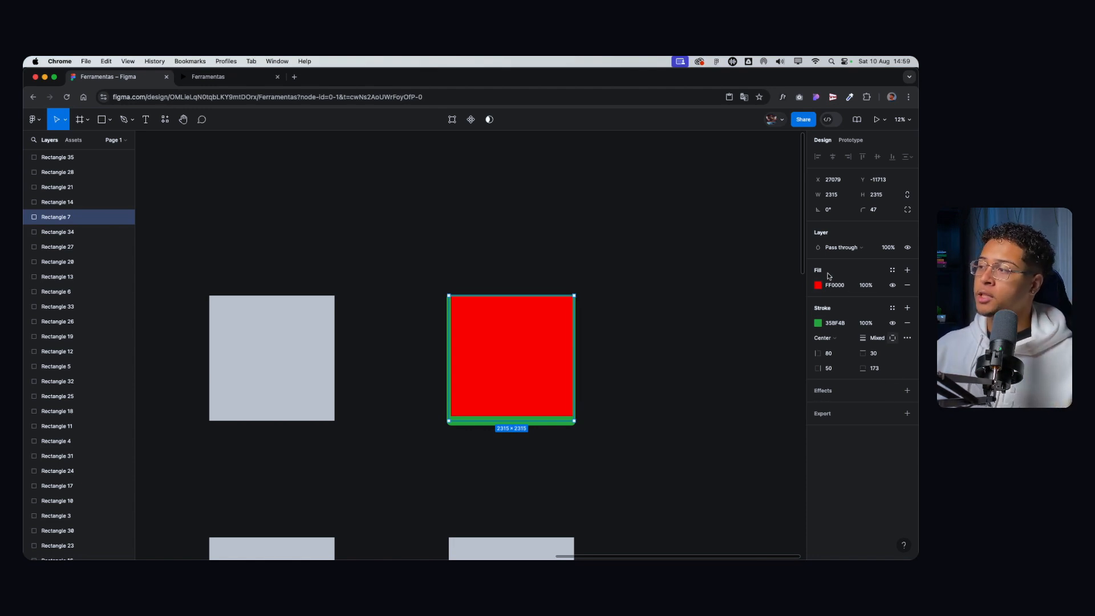
Step: Stack five additional fills on top of the red square's FF0000 fill and remove all five again
left_click(908, 274)
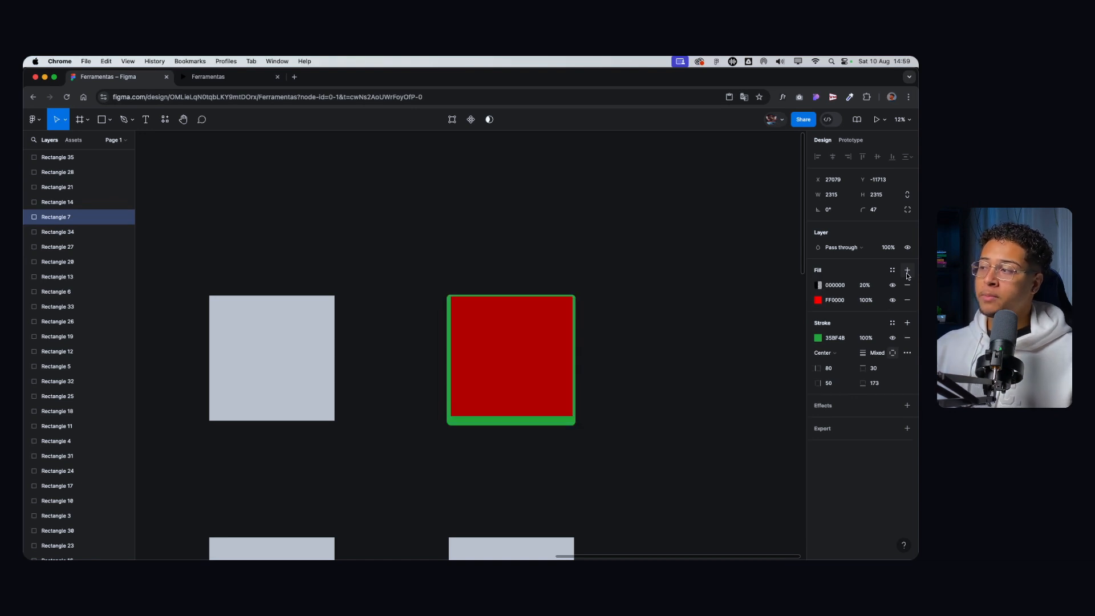
left_click(908, 271)
left_click(908, 271)
left_click(907, 272)
left_click(908, 271)
left_click(908, 288)
left_click(908, 287)
left_click(908, 287)
left_click(908, 287)
left_click(909, 287)
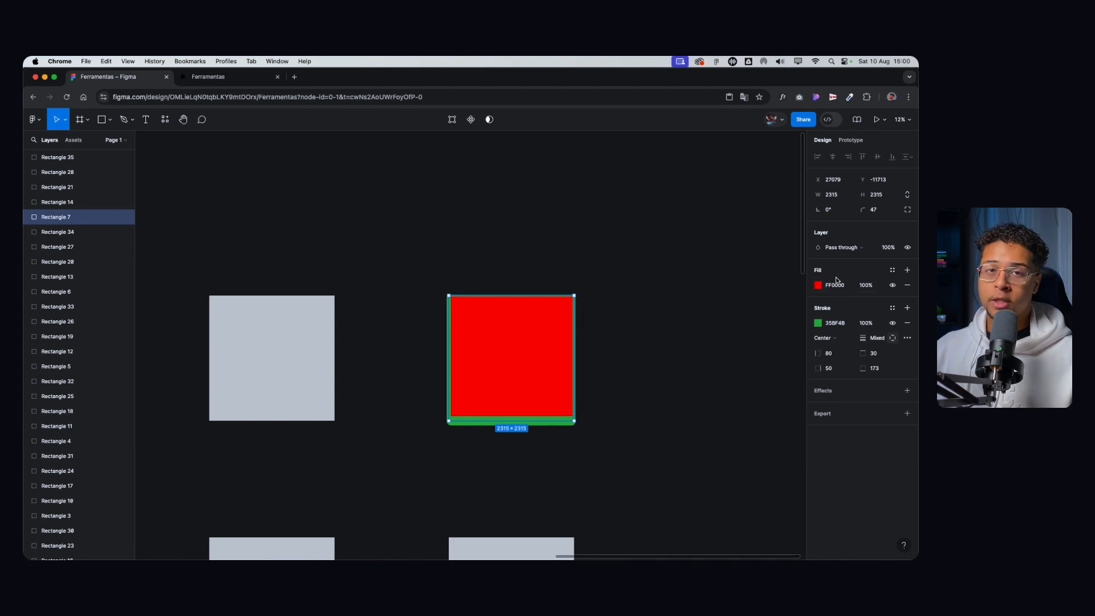
Step: Add six extra stroke layers above the red square's green stroke and remove all six again
left_click(908, 308)
left_click(908, 308)
left_click(908, 308)
left_click(907, 308)
left_click(907, 308)
left_click(908, 308)
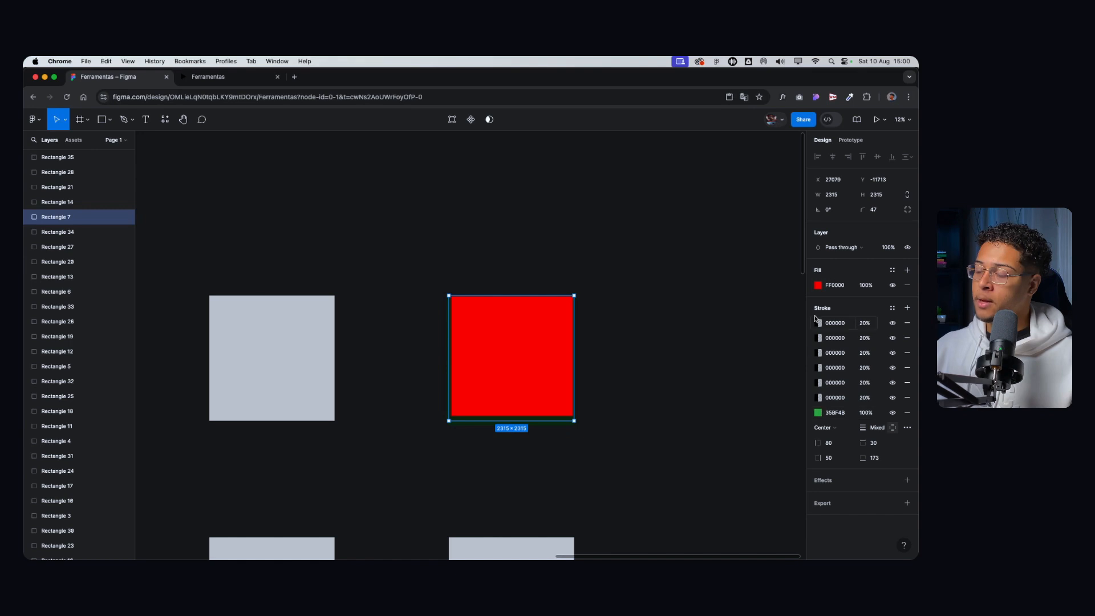
left_click(908, 324)
left_click(908, 323)
left_click(908, 324)
left_click(908, 324)
left_click(907, 323)
left_click(907, 323)
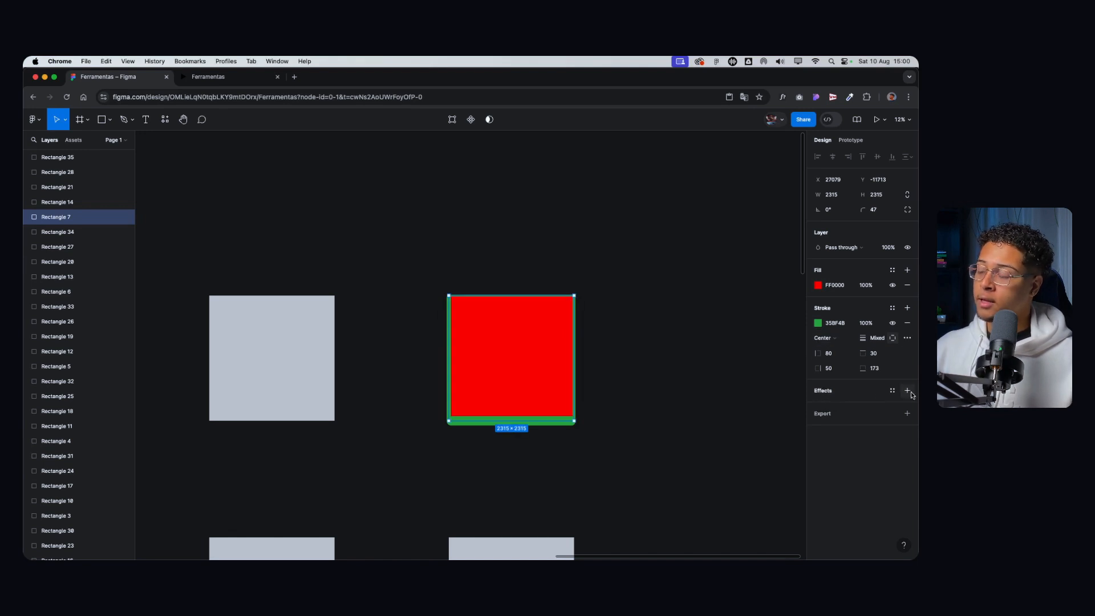
Step: Stack four drop shadow effects on the red square and remove three, leaving a single drop shadow
left_click(908, 391)
left_click(908, 391)
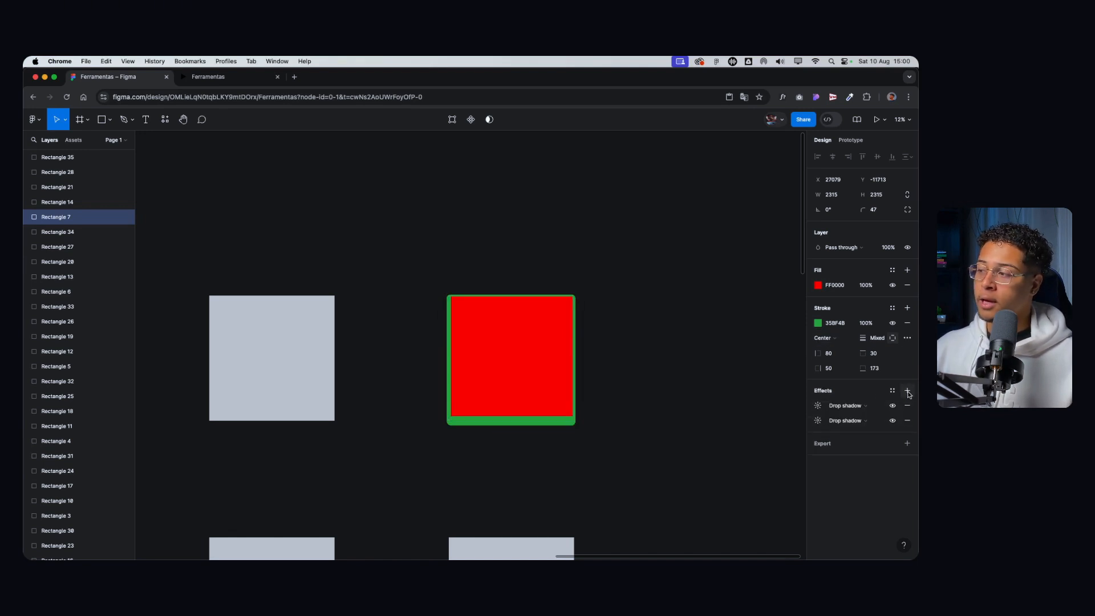
left_click(907, 391)
left_click(908, 391)
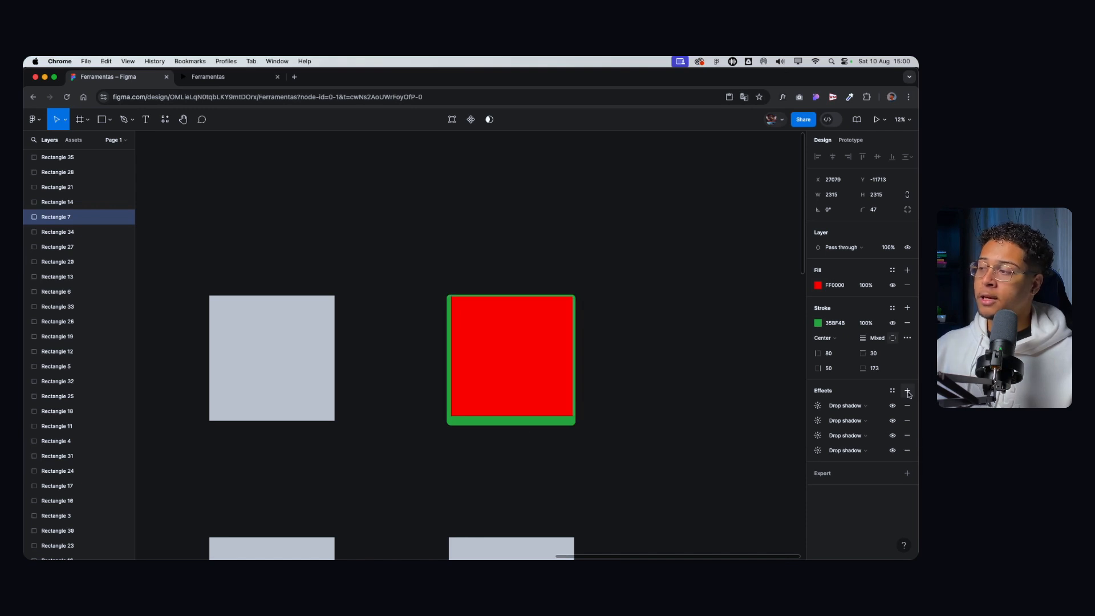
left_click(907, 406)
left_click(906, 407)
left_click(907, 407)
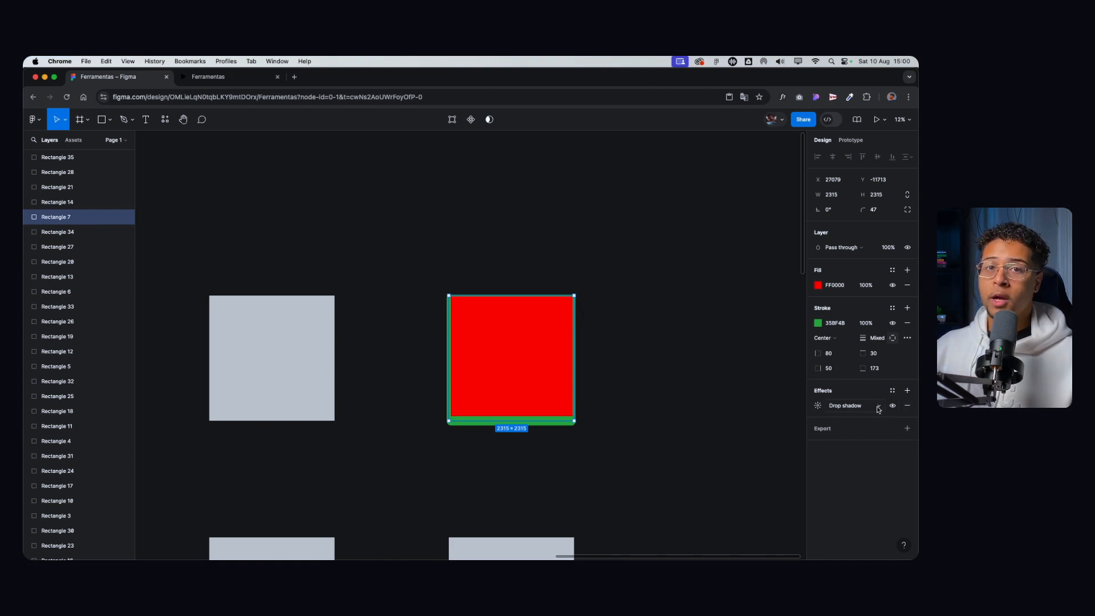
Step: Review the effect types available for the red square's effect, keeping it as Drop shadow
left_click(878, 408)
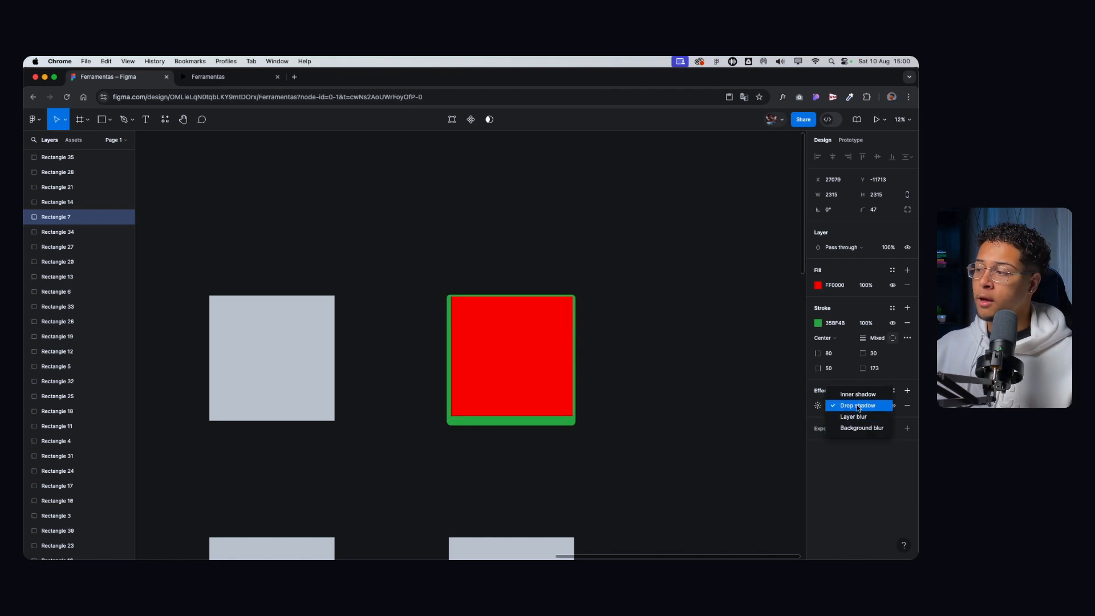
left_click(857, 406)
left_click(845, 407)
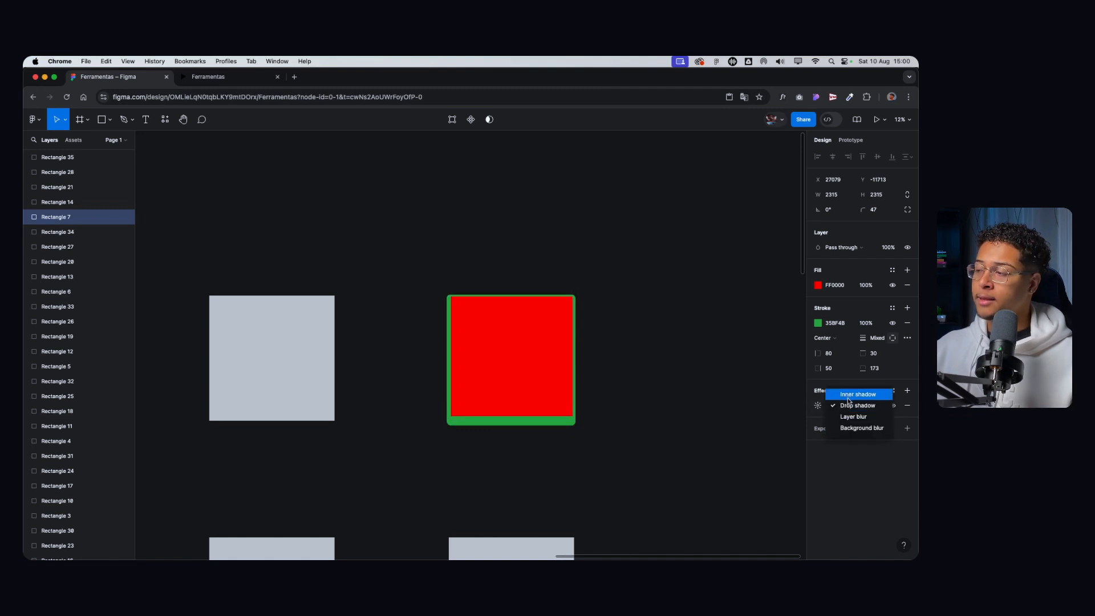
left_click(849, 379)
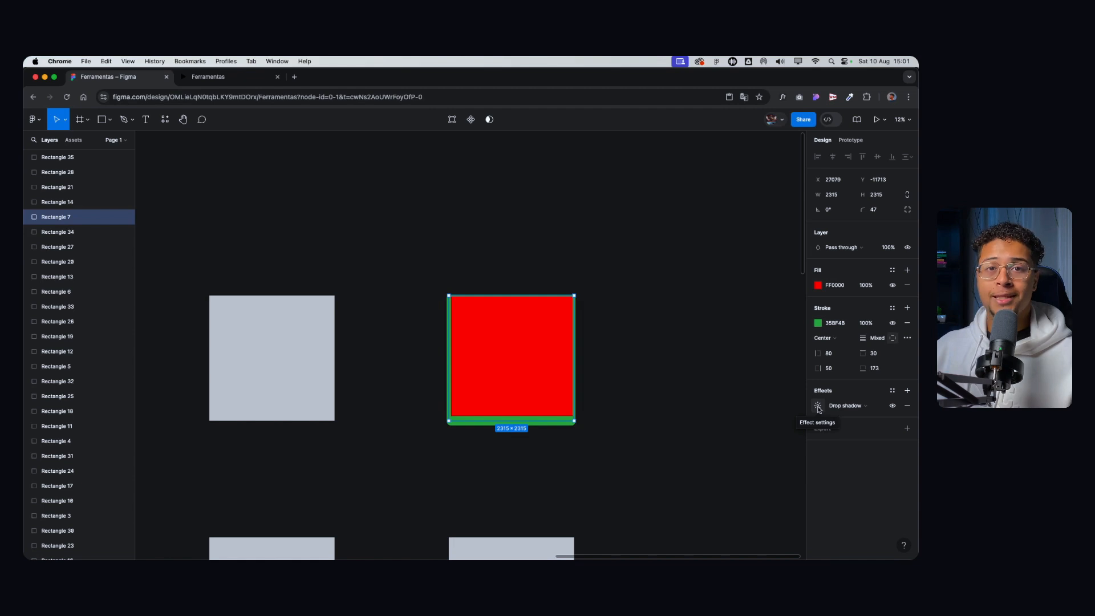
Step: Offset the red square's drop shadow to X 1001 and Y 518
left_click(818, 407)
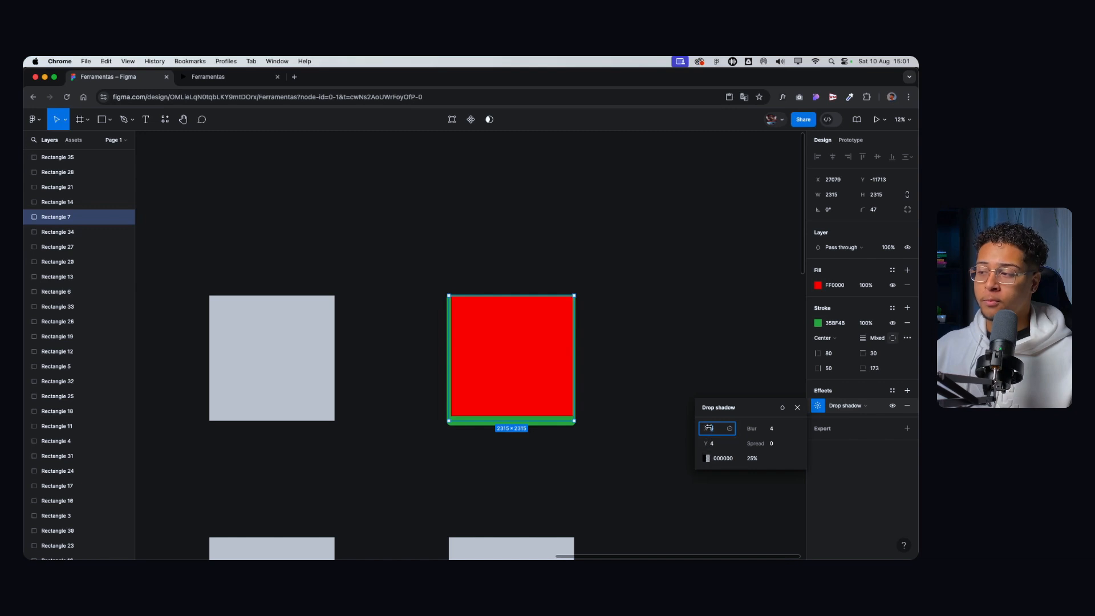
mouse_move(709, 429)
left_mouse_down()
mouse_move(847, 417)
mouse_move(70, 404)
mouse_move(67, 392)
mouse_move(264, 394)
mouse_move(255, 444)
mouse_move(699, 357)
mouse_move(287, 351)
mouse_move(263, 361)
mouse_move(878, 338)
mouse_move(657, 322)
mouse_move(149, 326)
mouse_move(118, 311)
mouse_move(256, 323)
mouse_move(707, 443)
left_mouse_up()
left_click_drag(809, 447, 912, 329)
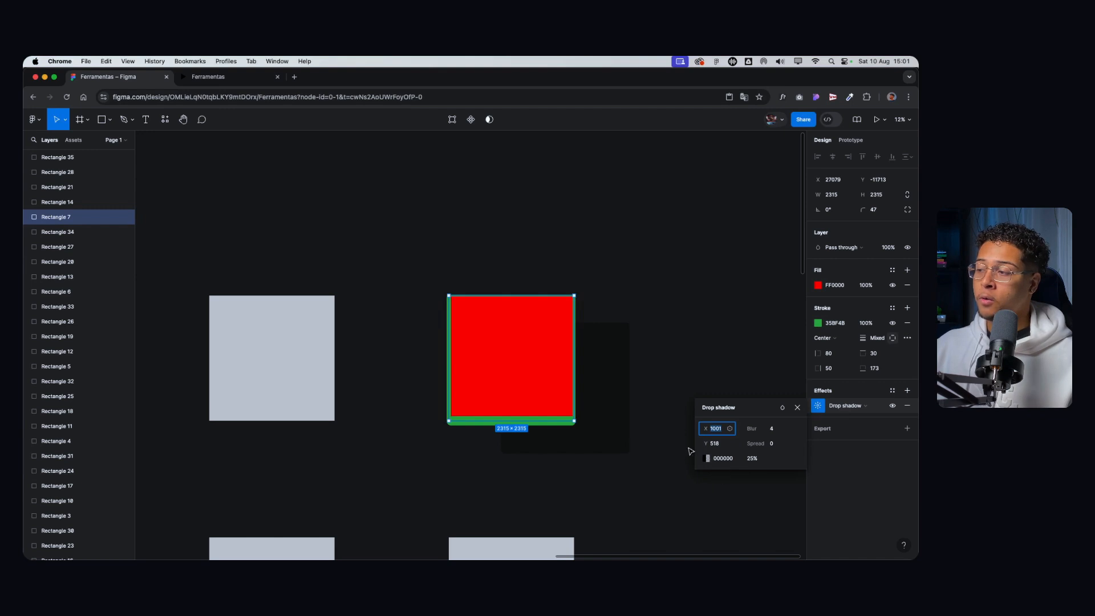
Step: Try a blur of 230 on the red square's drop shadow and reset the blur to 0
scroll(622, 416, "up", 2)
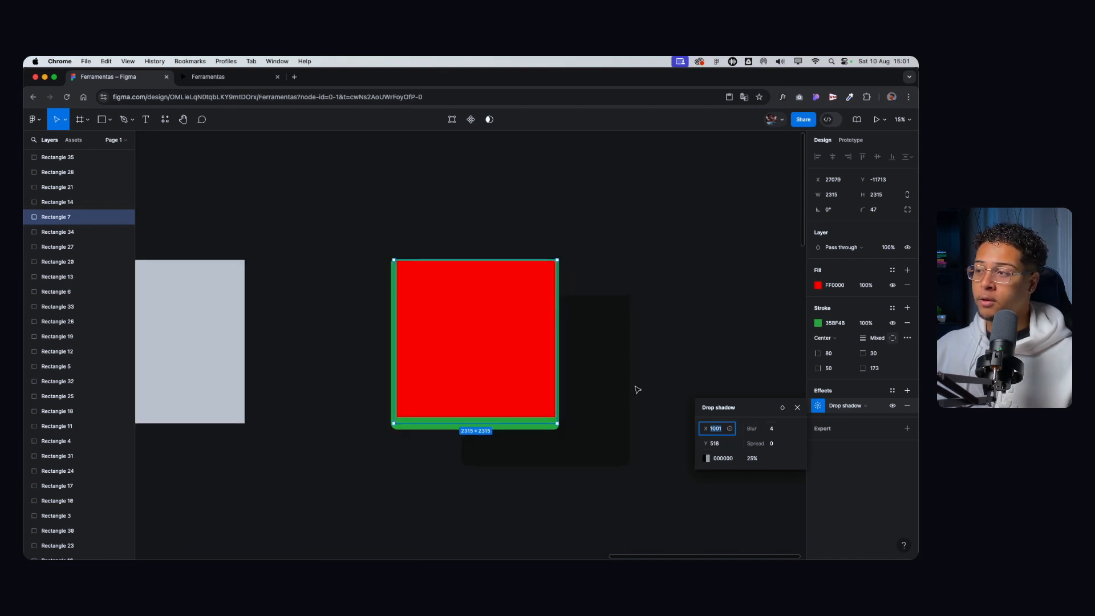
left_click_drag(751, 429, 374, 237)
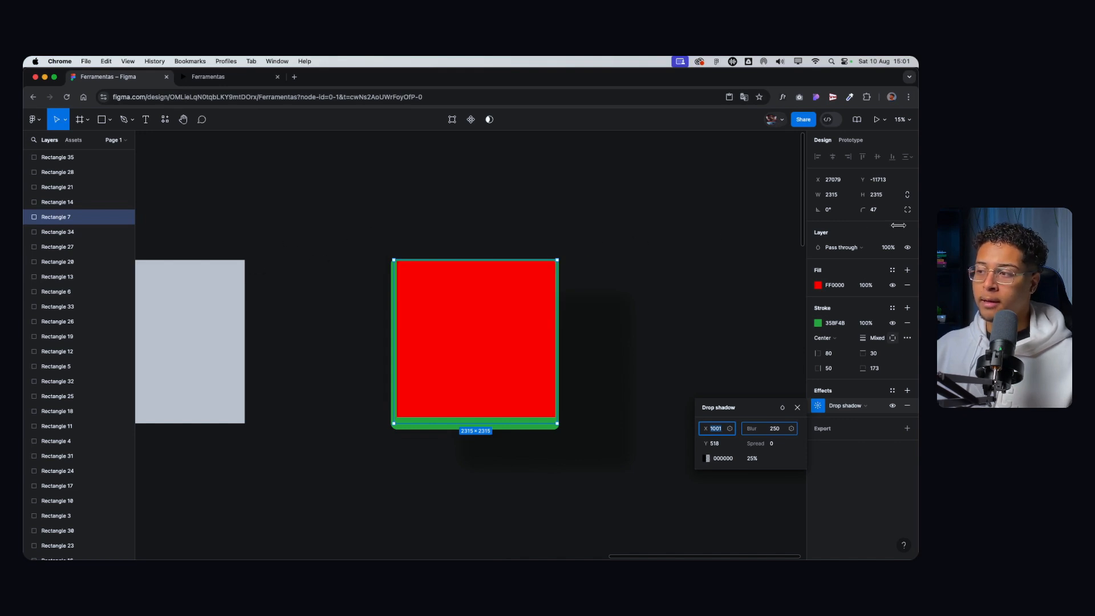
left_click_drag(721, 287, 777, 434)
type("0")
key("Return")
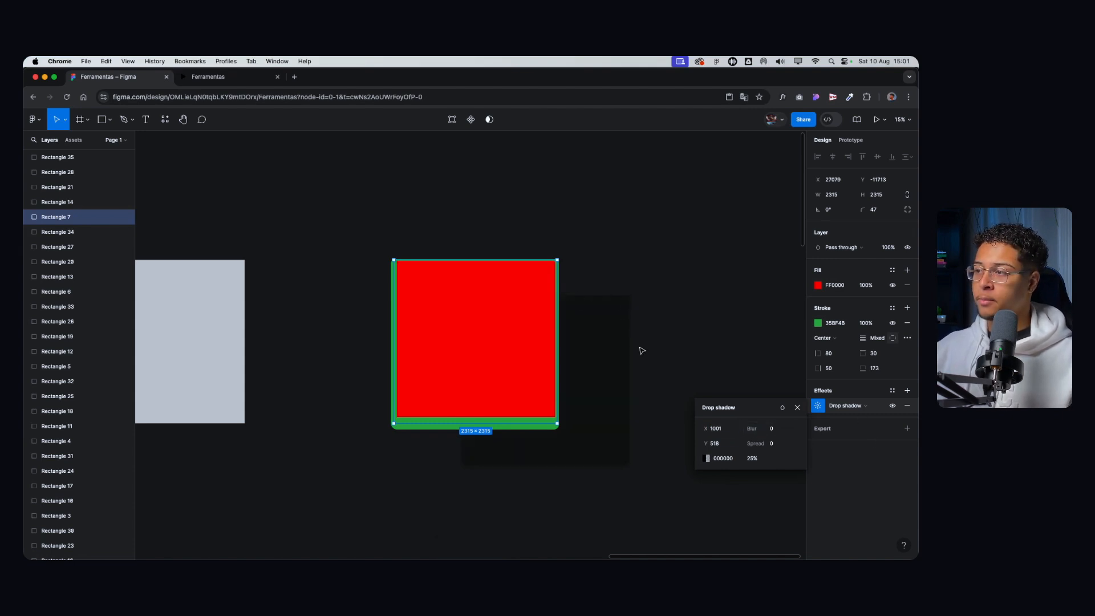
Step: Recolor the drop shadow to red FF1919 at 100% opacity, with a Y offset of 594 and a blur of 230
left_click(707, 459)
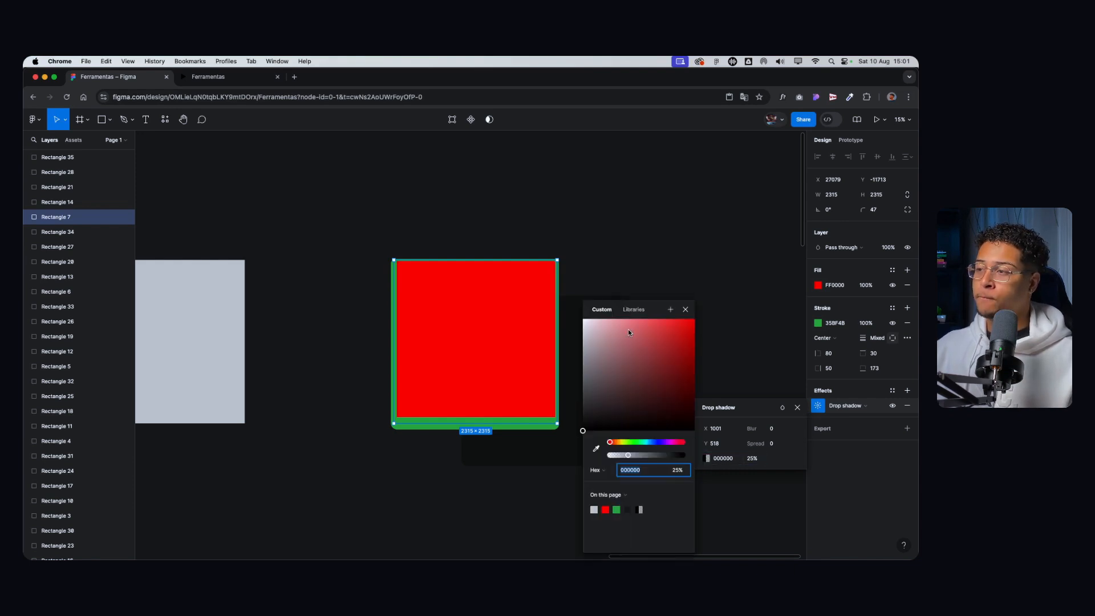
left_click_drag(679, 428, 683, 319)
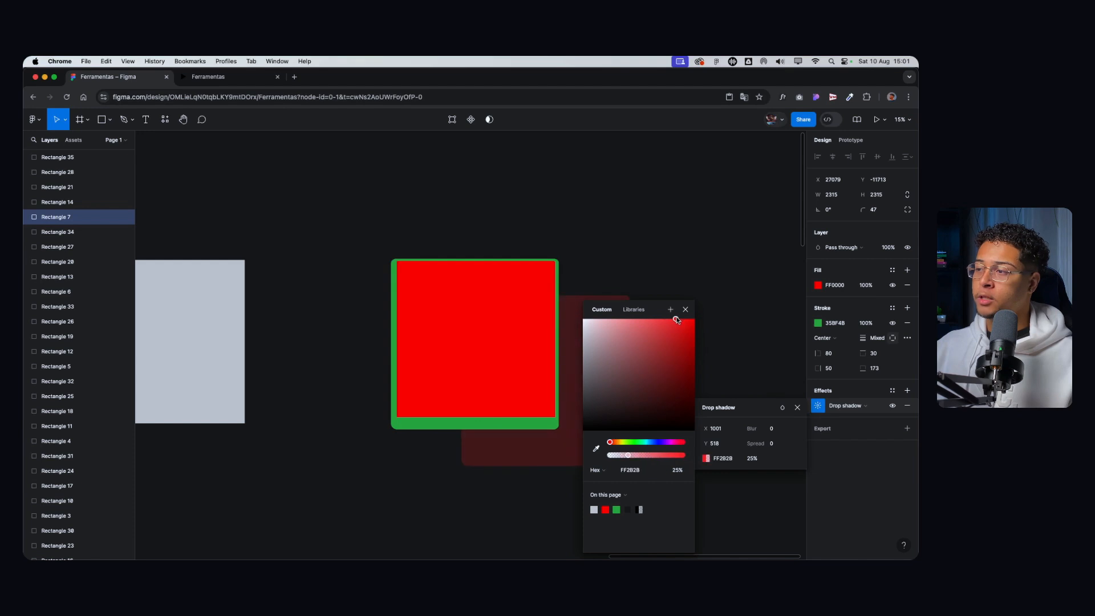
left_click_drag(630, 456, 685, 456)
left_click(685, 309)
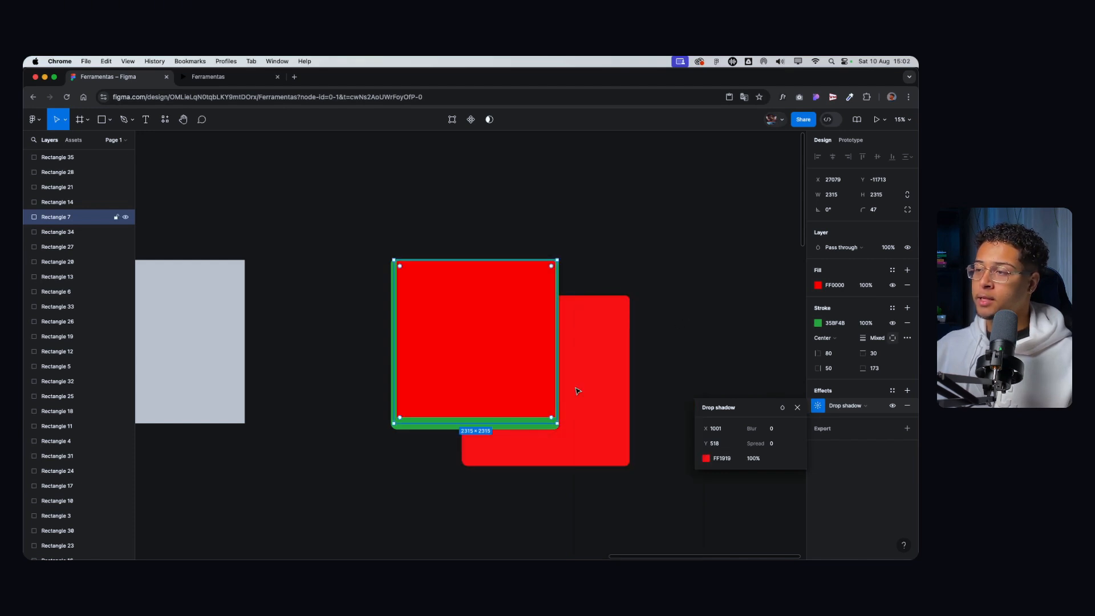
left_click_drag(706, 443, 766, 435)
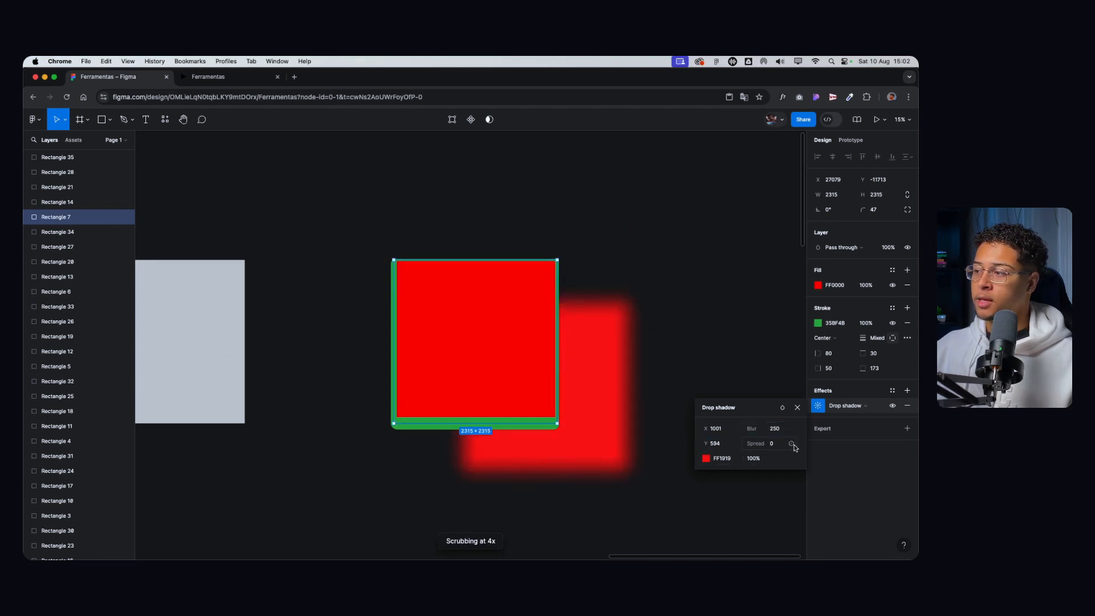
left_click(797, 408)
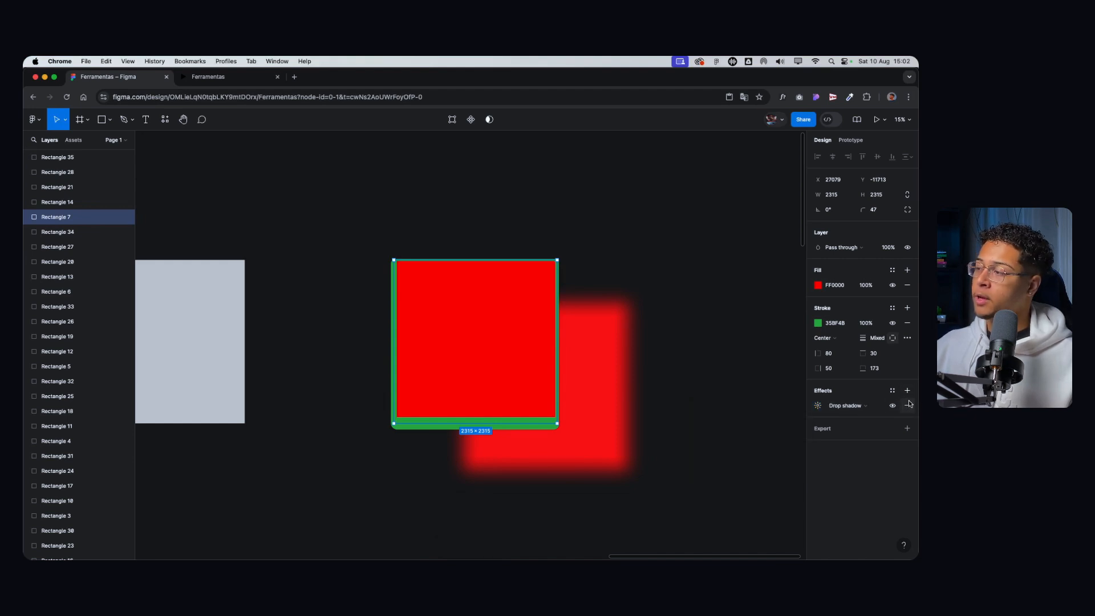
Step: Replace the red square's drop shadow with an inner shadow colored FFFFFF
left_click(908, 406)
left_click(908, 392)
left_click(843, 406)
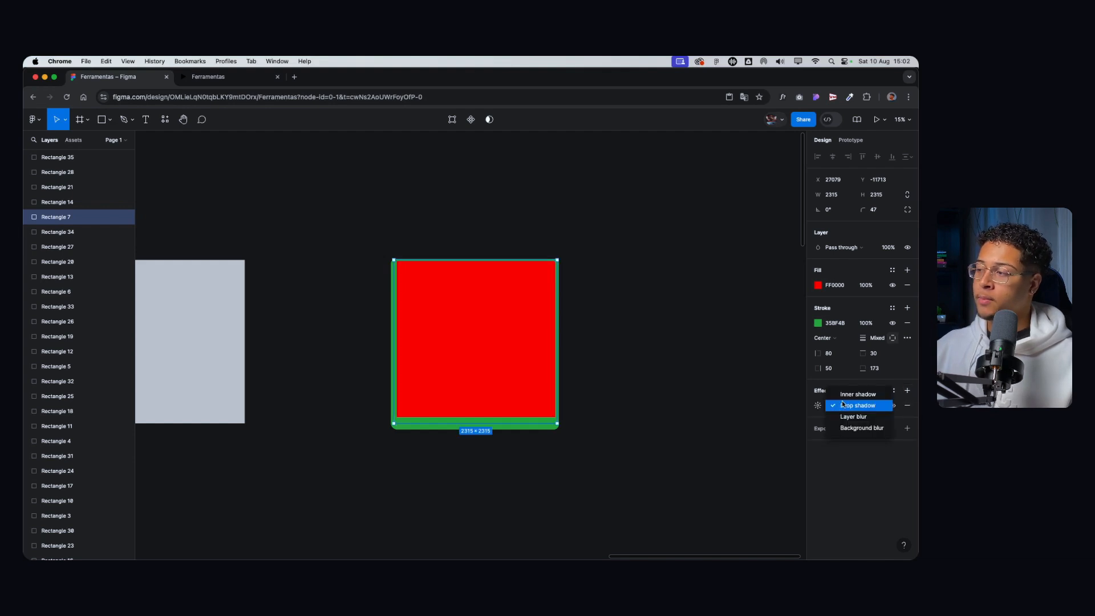
left_click(844, 394)
left_click(818, 406)
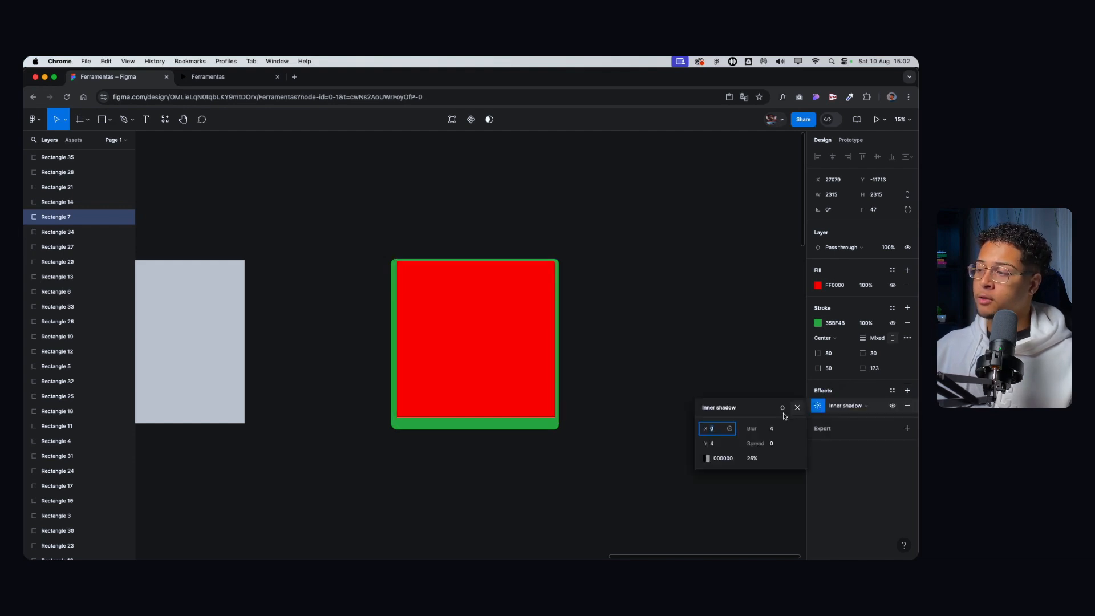
left_click(707, 458)
type("FFFFFF")
key("Return")
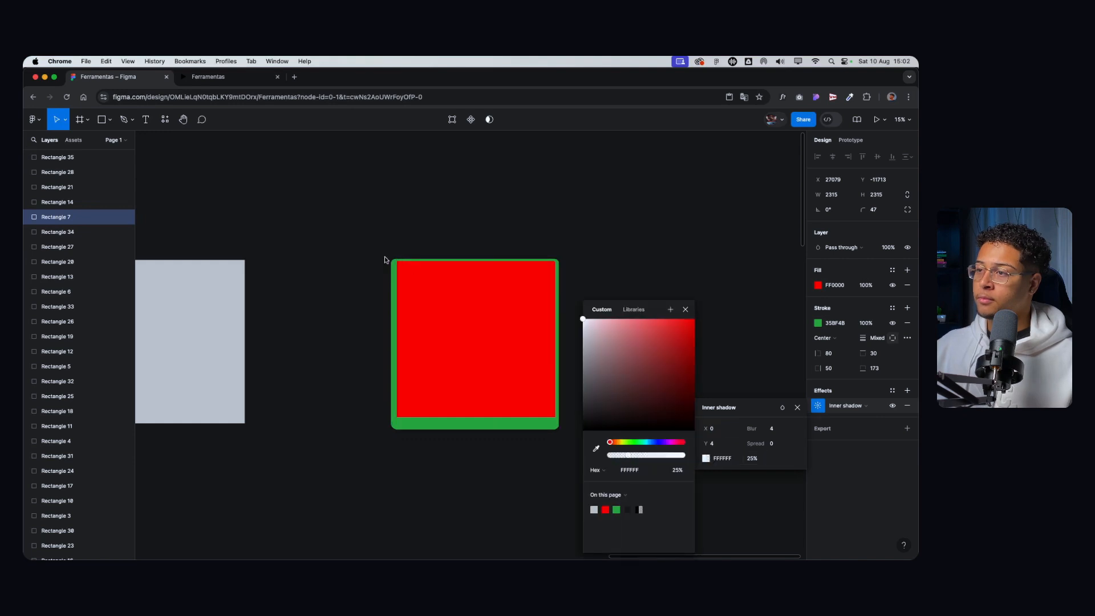
Step: Change the inner shadow to 000000 at 23% opacity, with blur 139 and offsets of X -294 and Y about -438
left_click_drag(780, 428, 790, 429)
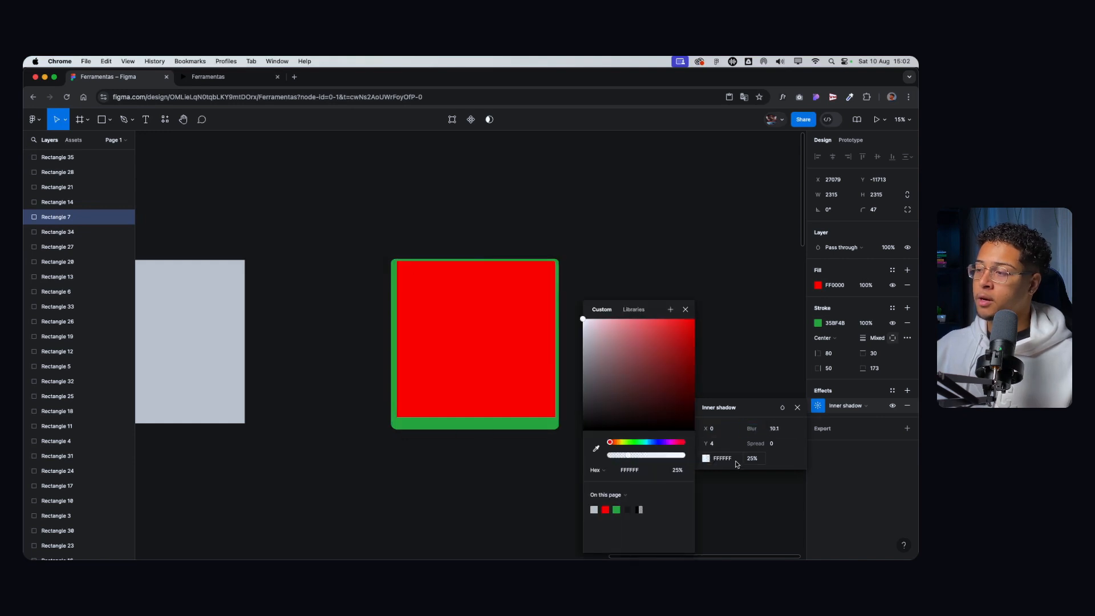
left_click(659, 456)
left_click_drag(659, 458, 434, 430)
left_click_drag(751, 429, 798, 429)
left_click_drag(607, 377, 512, 465)
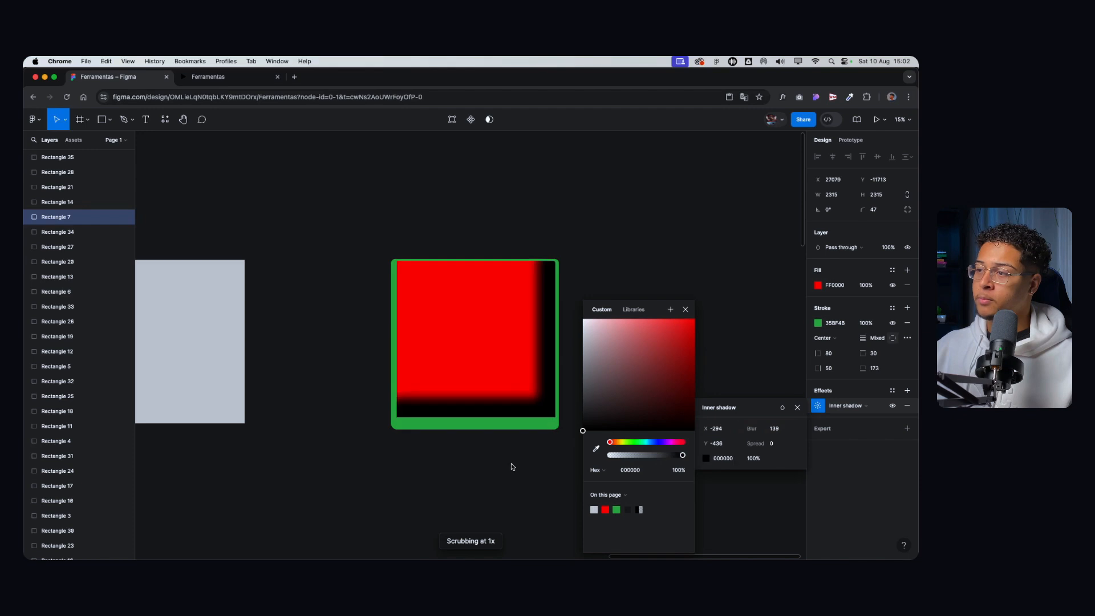
left_click_drag(682, 455, 628, 457)
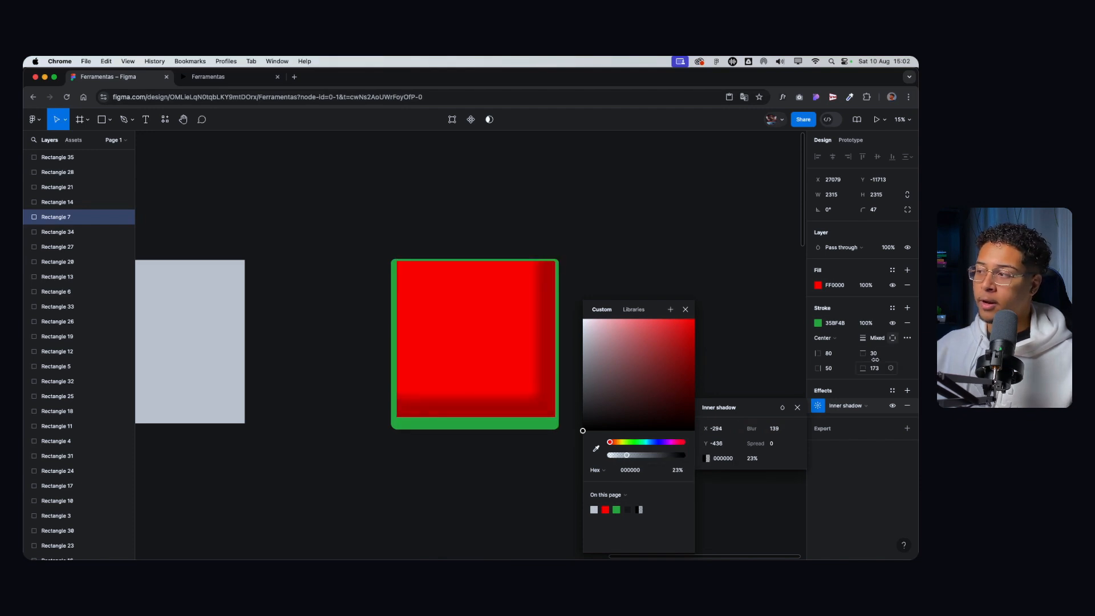
Step: Remove the green stroke from the red square
left_click(907, 323)
scroll(470, 450, "up", 1)
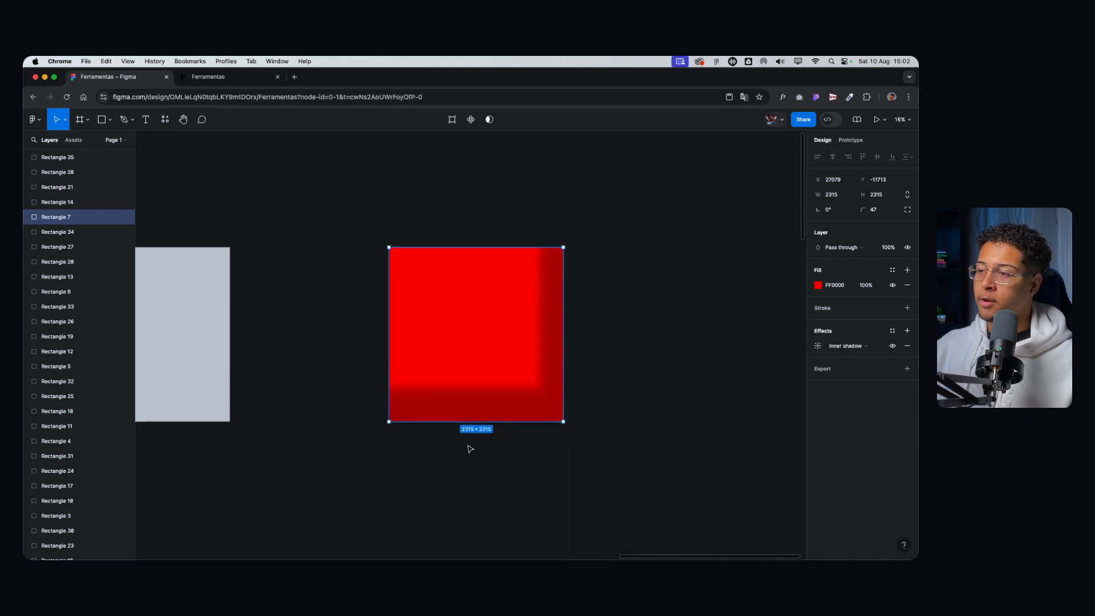
scroll(485, 436, "up", 2)
Step: Add a black drop shadow alongside the inner shadow, at 100% opacity and offset to X 320 and Y 341
left_click(907, 330)
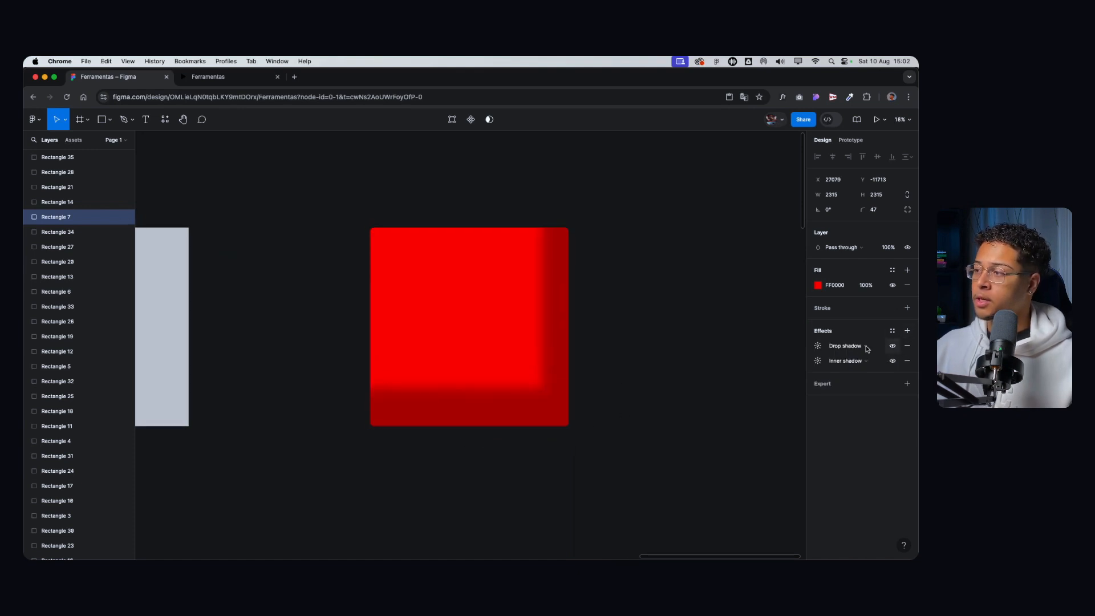
left_click(818, 346)
left_click(706, 399)
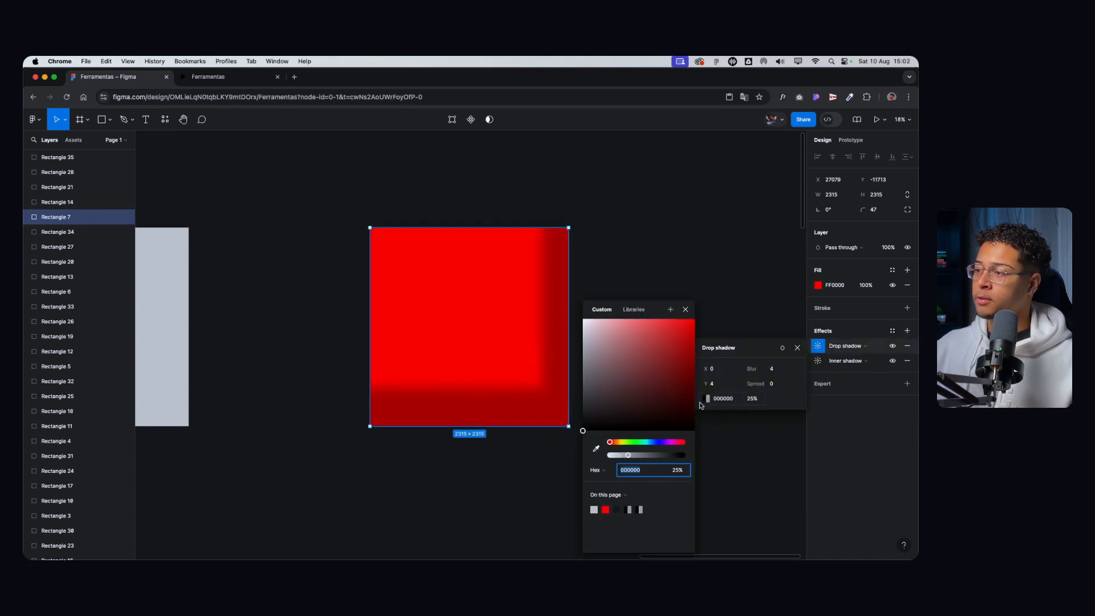
left_click_drag(627, 455, 824, 442)
left_click_drag(704, 383, 649, 330)
left_click(686, 309)
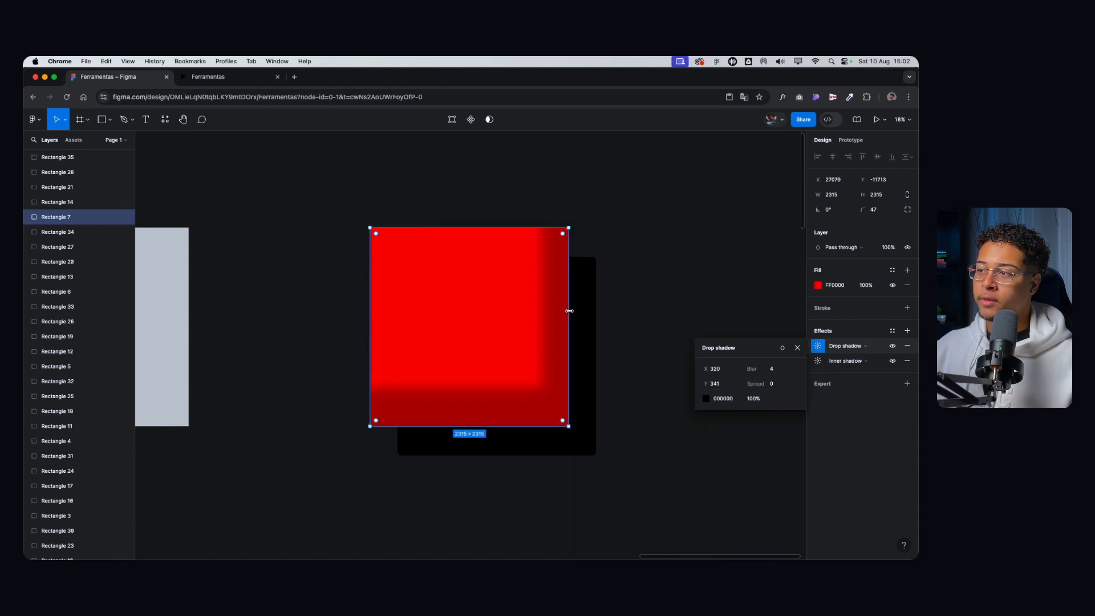
Step: Remove both shadow effects from the red square and add a Layer blur effect instead
left_click(907, 345)
left_click(907, 345)
left_click(908, 331)
left_click(855, 347)
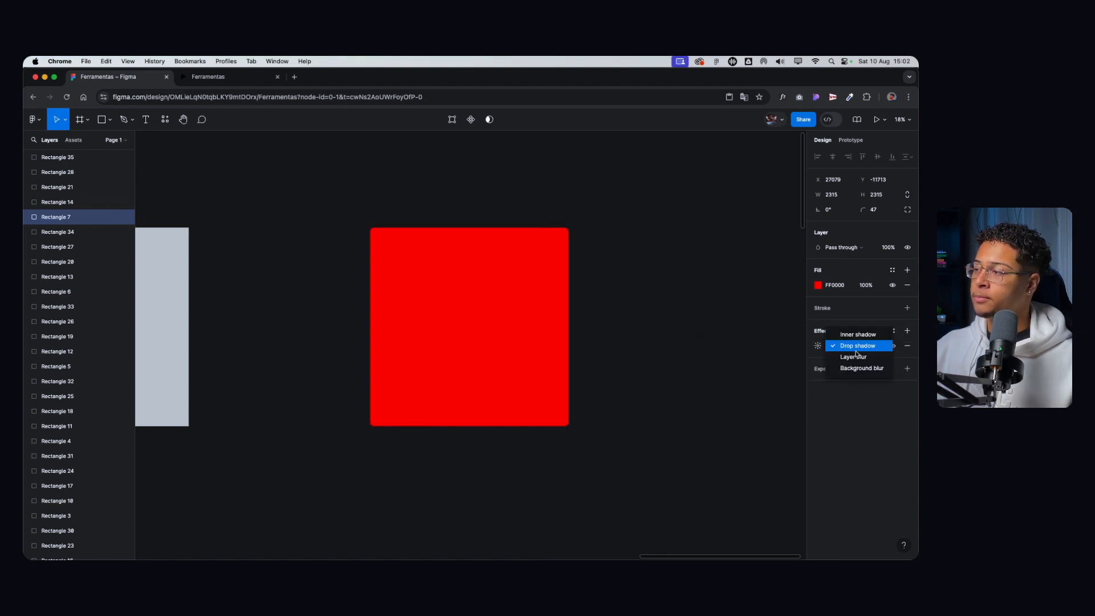
left_click(843, 357)
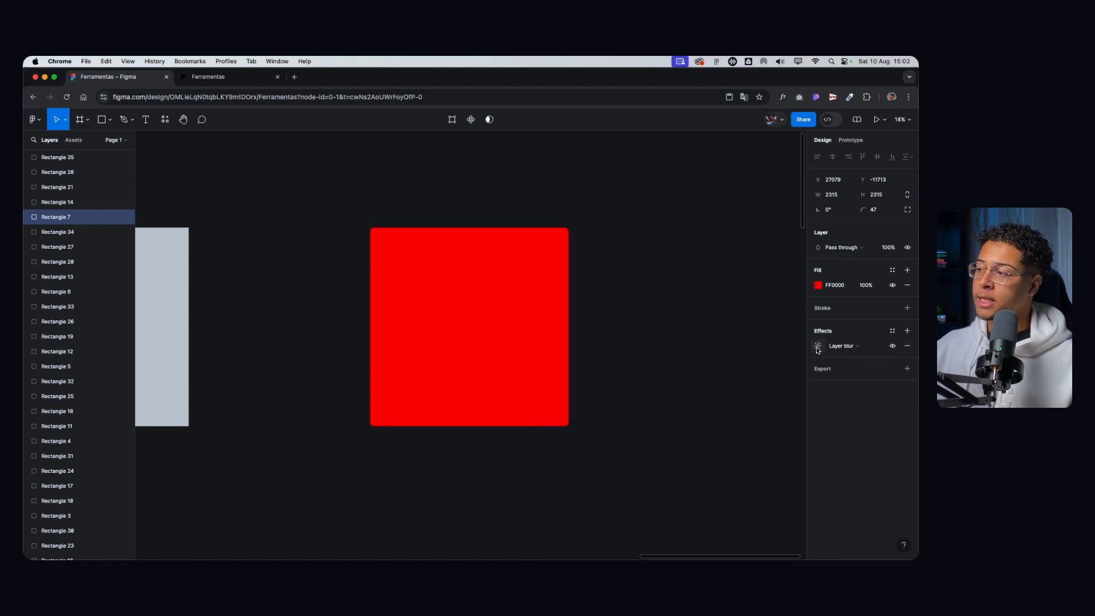
Step: Set the red square's layer blur to 1087.4
left_click(818, 346)
left_click_drag(702, 369, 547, 212)
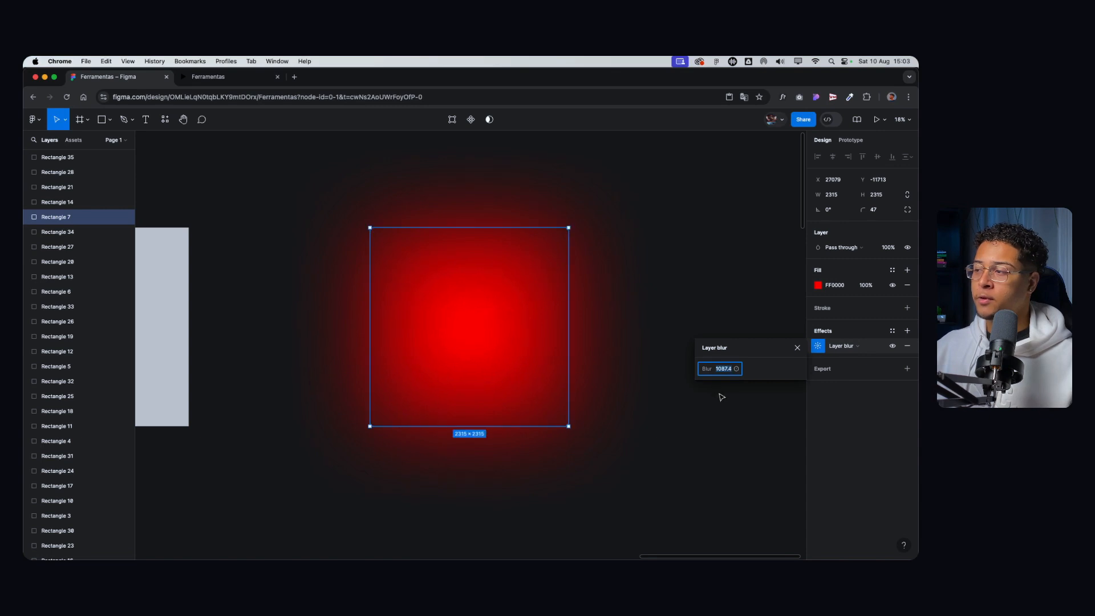
left_click(818, 347)
Step: Remove the layer blur from the red square and add a Background blur effect
left_click(907, 346)
left_click(908, 330)
left_click(848, 348)
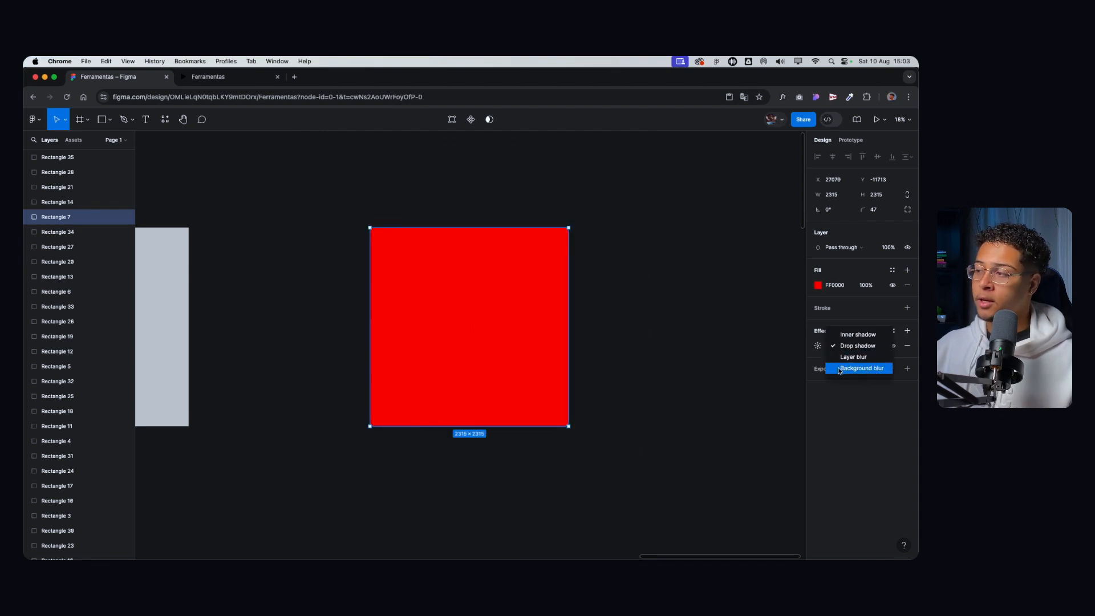
left_click(861, 368)
Step: Move the red square to X 23598, Y -12104 so it partly overlaps the neighbouring grey square
scroll(557, 376, "down", 5)
scroll(557, 376, "up", 3)
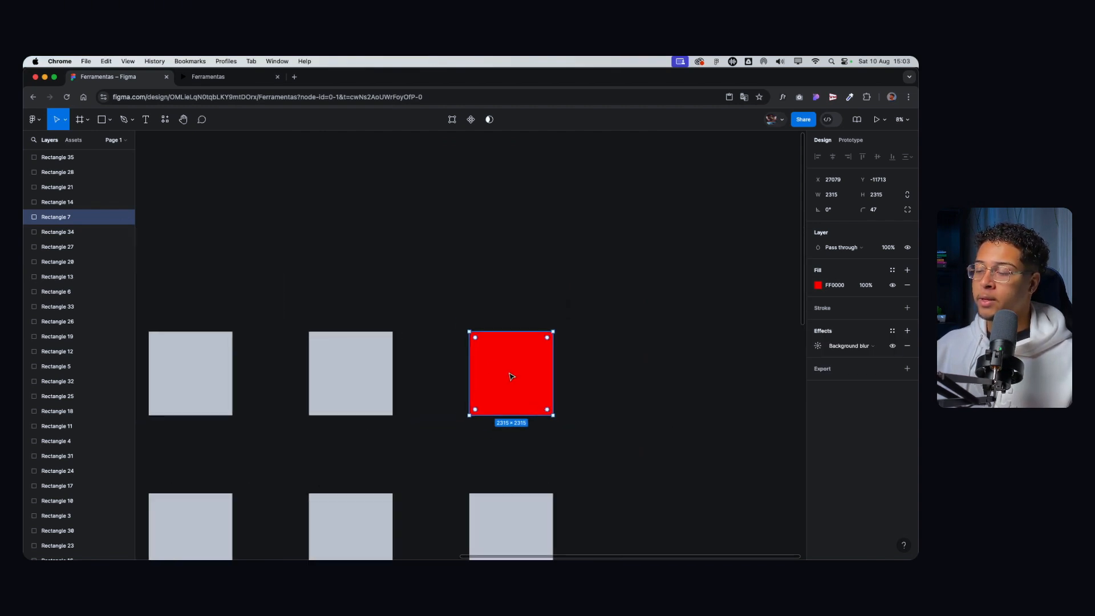
left_click_drag(558, 376, 395, 361)
scroll(411, 377, "left", 3)
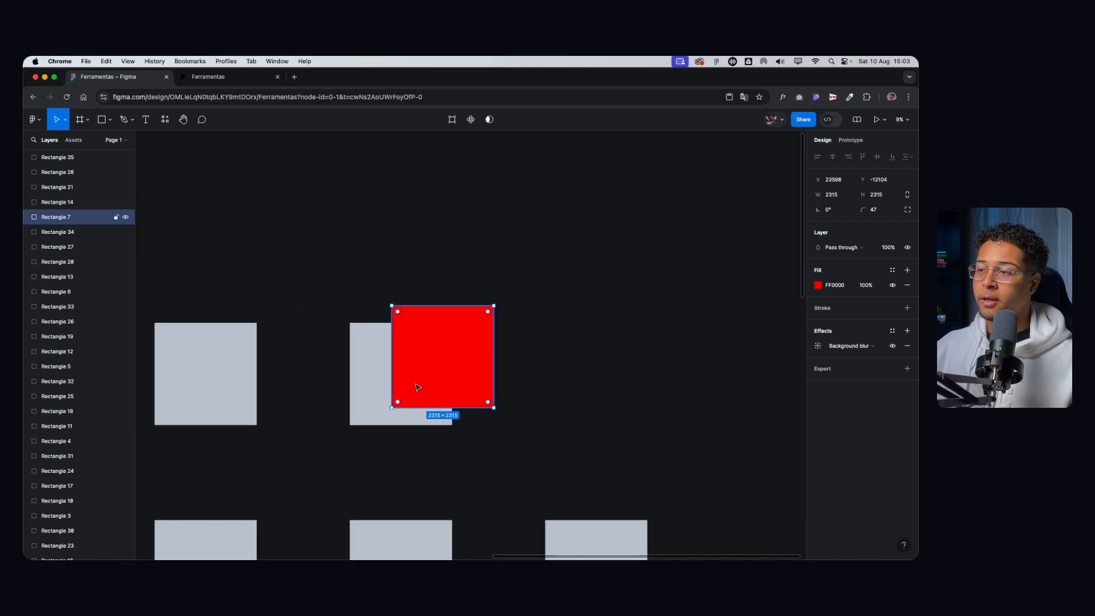
scroll(419, 386, "up", 3)
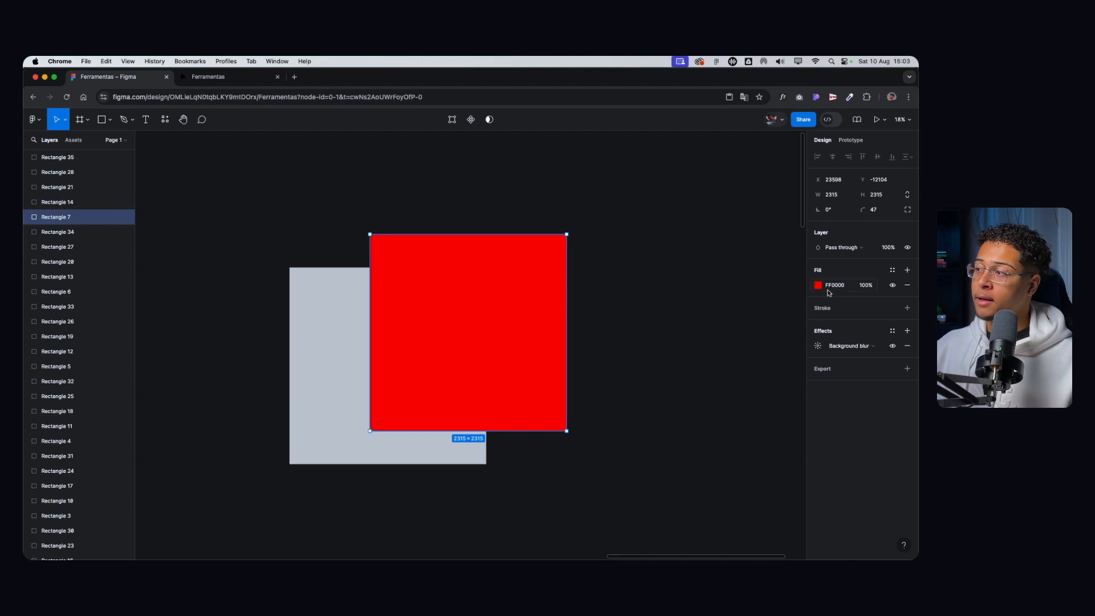
Step: Set the red square's fill opacity to 1% and its background blur to about 327
left_click(871, 287)
type("1")
key("Return")
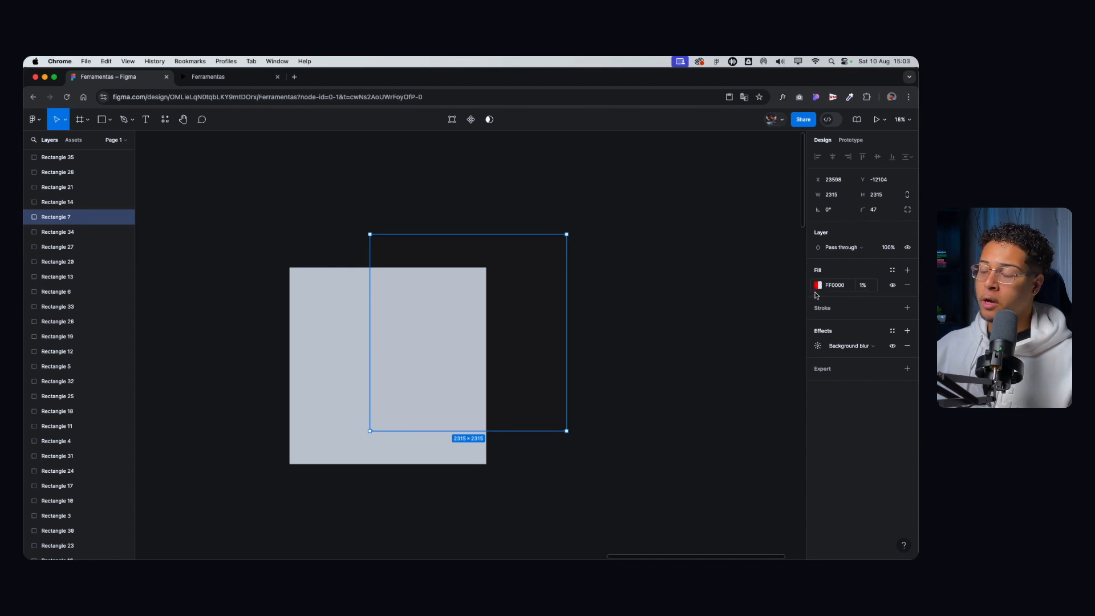
left_click(819, 346)
left_click_drag(707, 369, 469, 282)
Step: Raise the red square's fill opacity to 20%
left_click(863, 285)
key("shift+Up")
key("shift+Up")
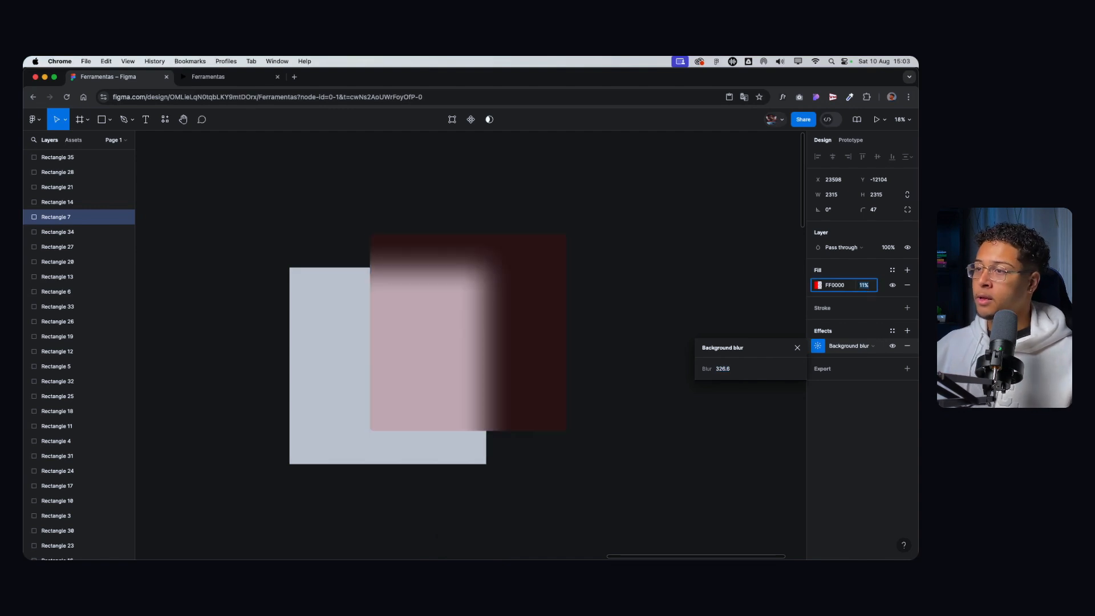
key("Escape")
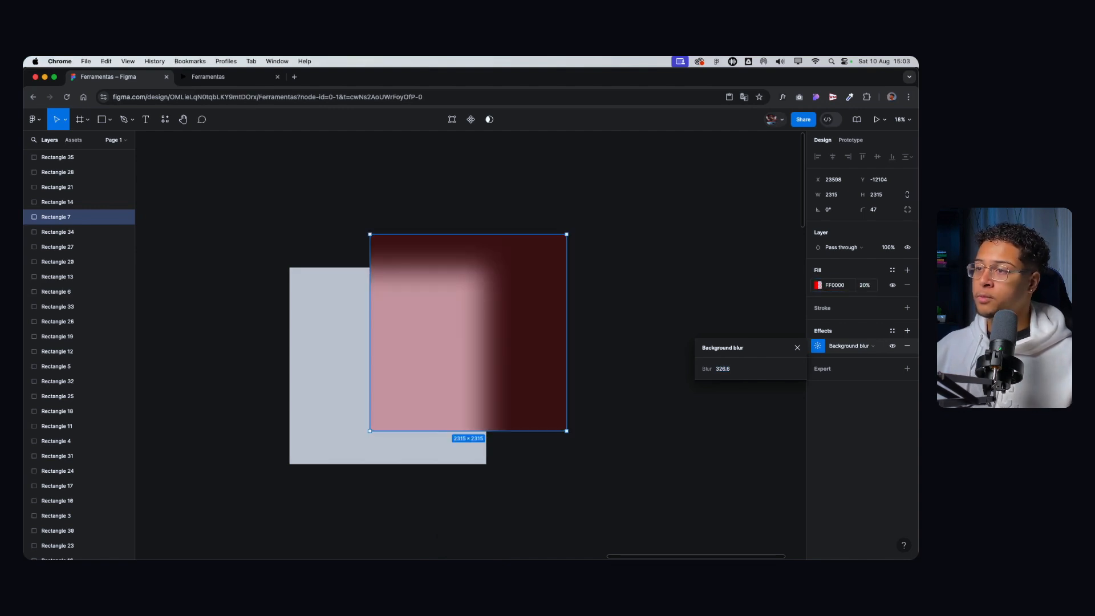
Step: Move the translucent red square across the grey square and out onto empty canvas to demonstrate the background blur
left_click(679, 298)
left_click_drag(558, 334, 423, 302)
scroll(388, 342, "right", 3)
left_click_drag(310, 359, 611, 301)
scroll(611, 301, "right", 3)
left_click(526, 416)
scroll(524, 368, "down", 2)
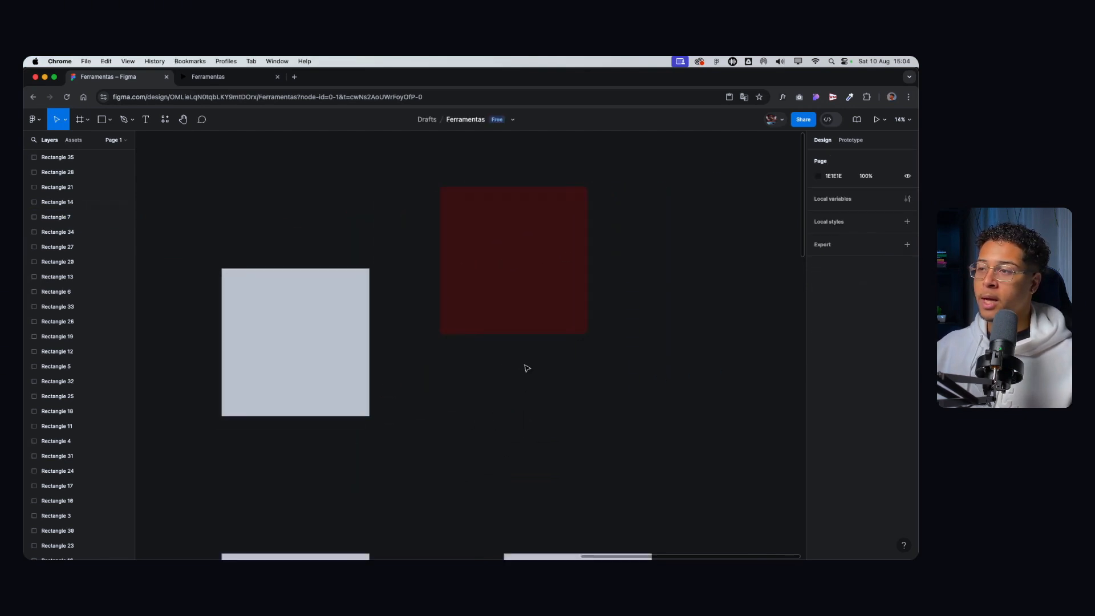
Step: Return the translucent red square to the end of its row at X 27079, Y -11713 and remove its background blur
scroll(524, 369, "down", 2)
scroll(533, 365, "left", 3)
left_click(580, 264)
left_click_drag(580, 264, 643, 329)
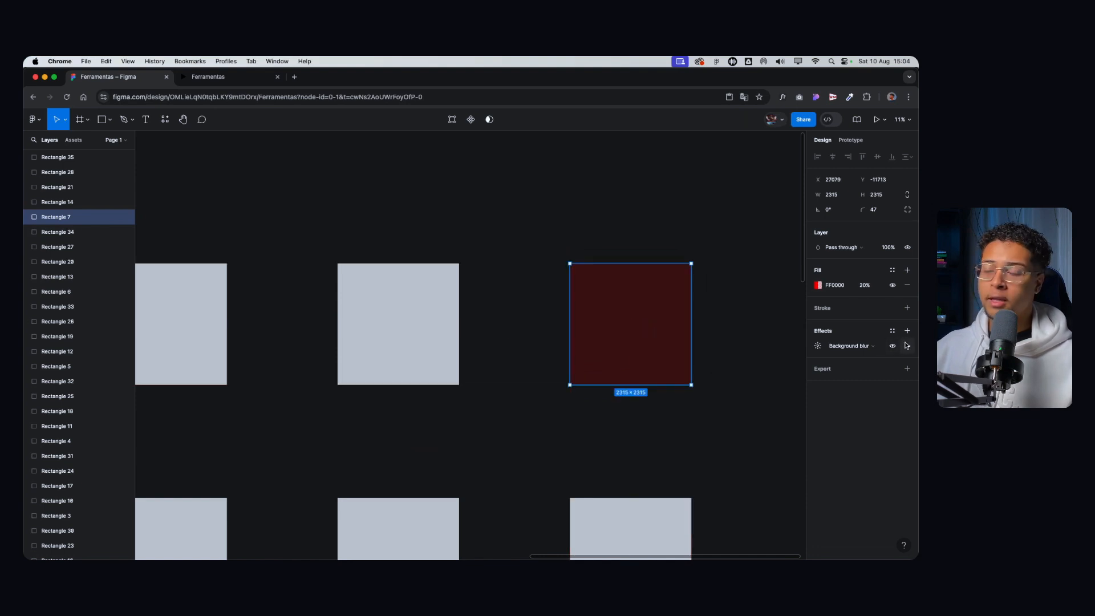
left_click(908, 347)
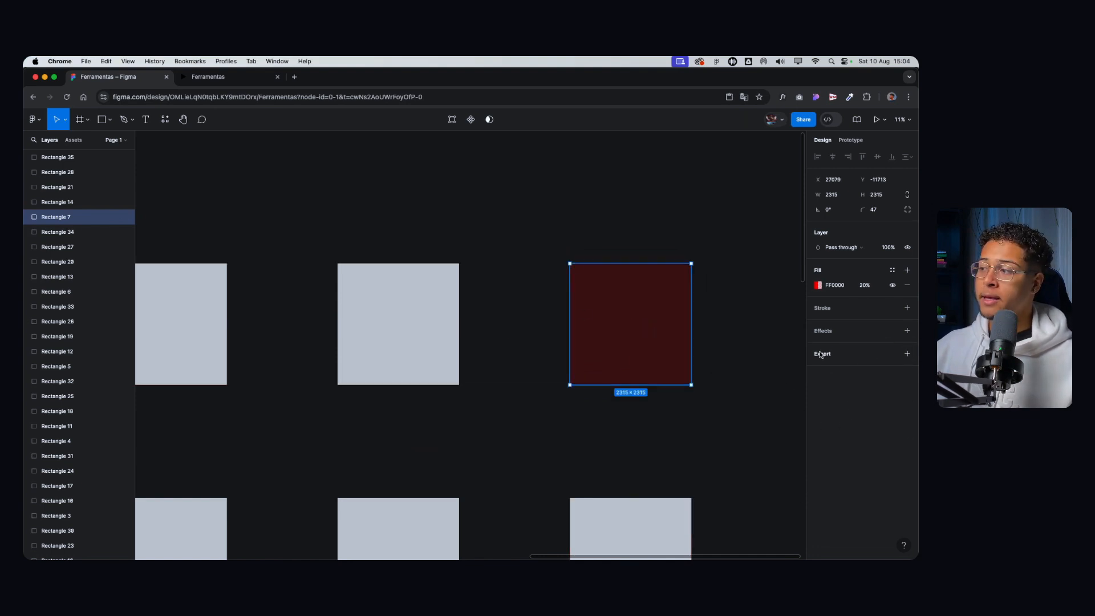
Step: Add an export setting to the red square and review the available export scales
left_click(852, 355)
left_click(893, 353)
left_click(907, 354)
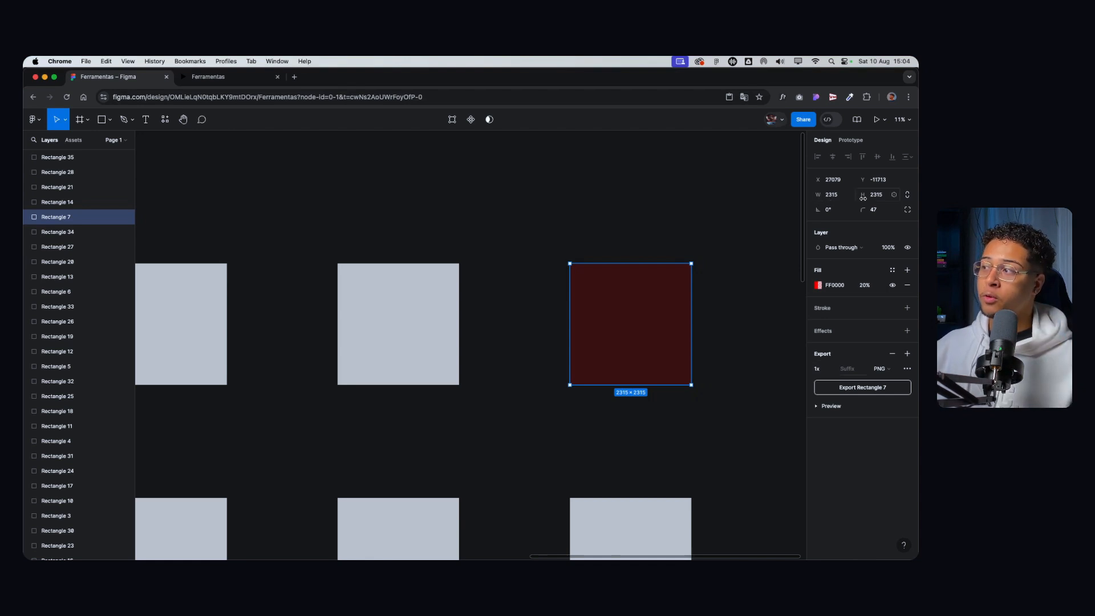
left_click(833, 370)
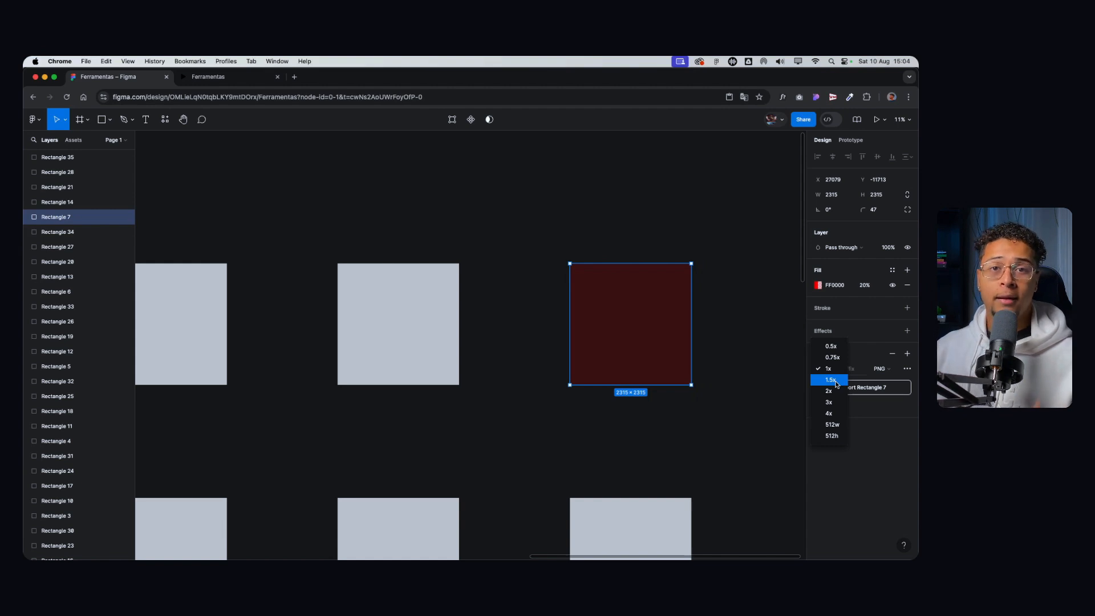
left_click(859, 333)
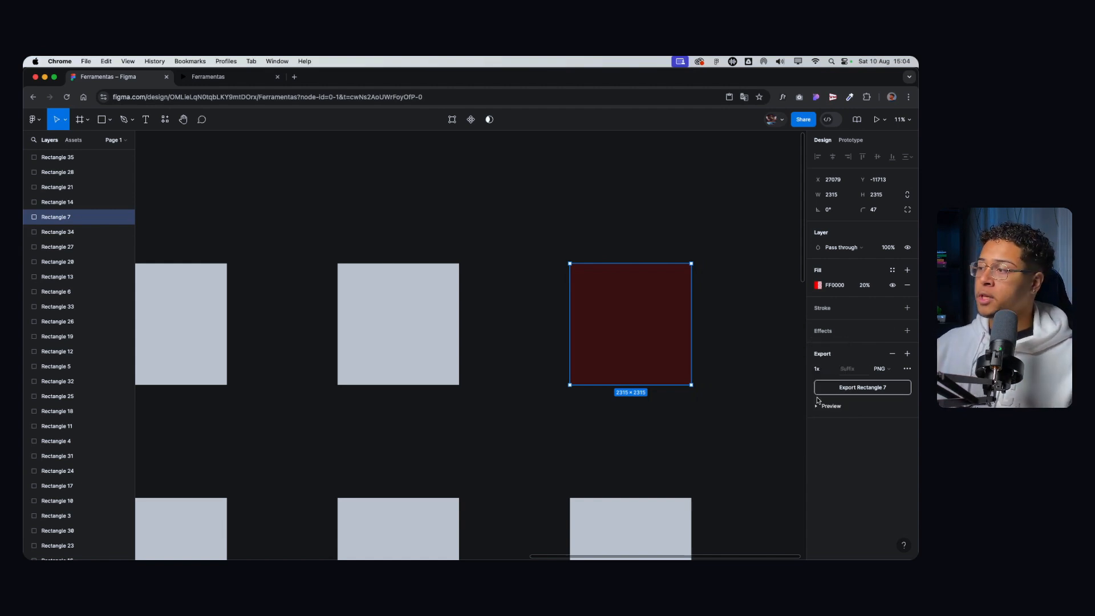
Step: Set the red square's export suffix to "teste"
left_click(849, 371)
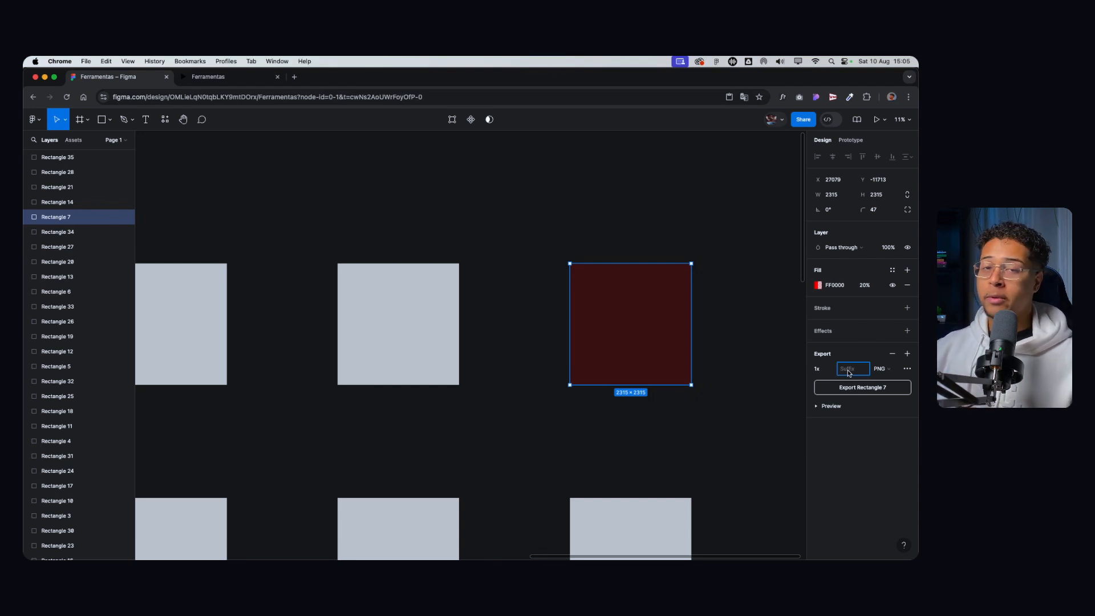
left_click(667, 331)
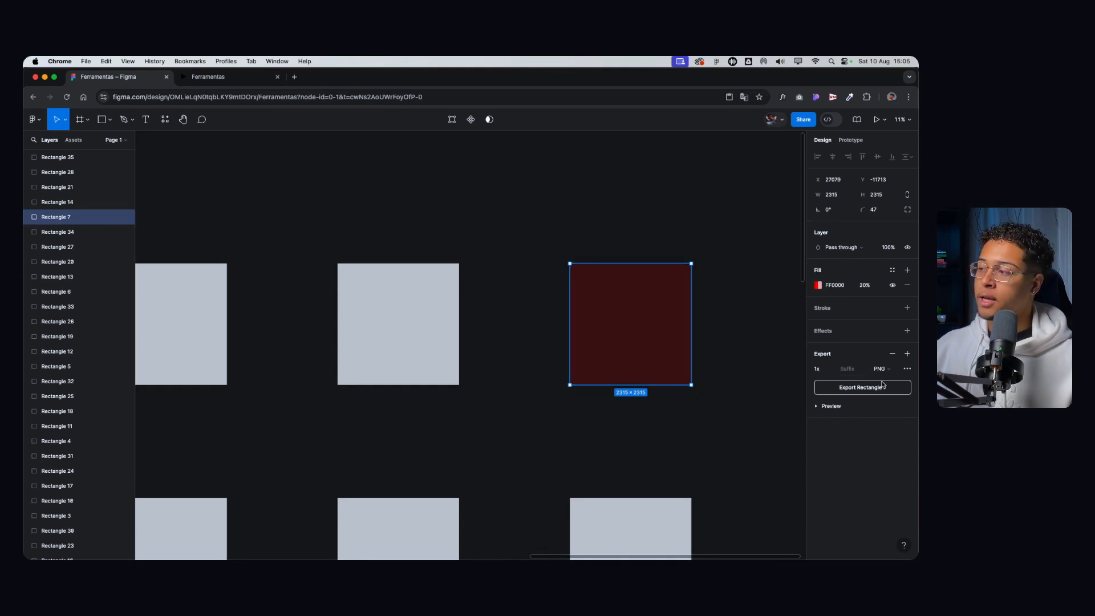
left_click(847, 369)
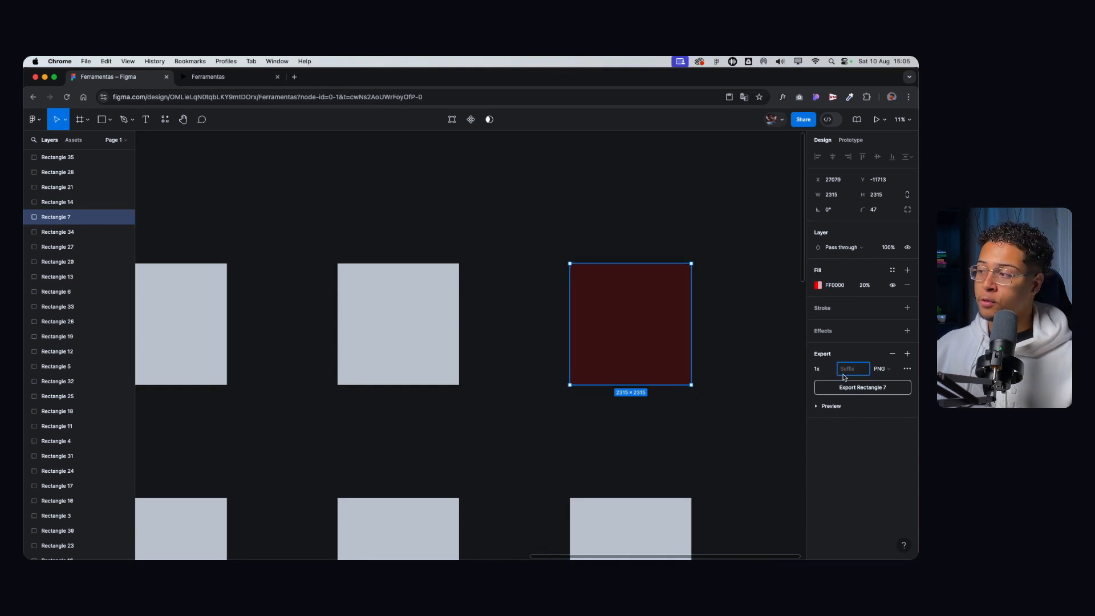
type("teste")
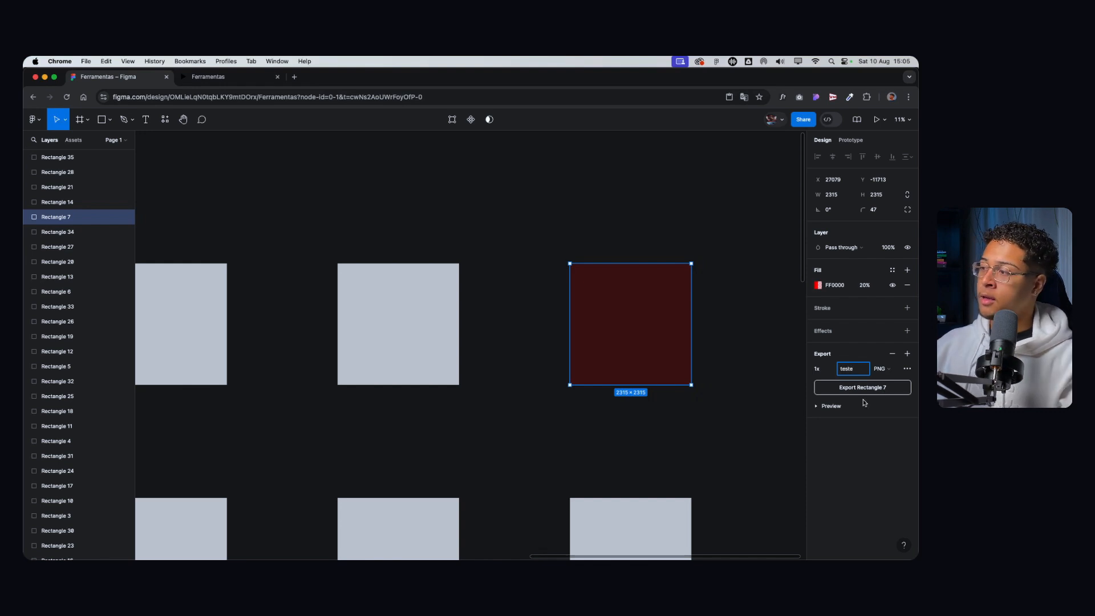
key("Return")
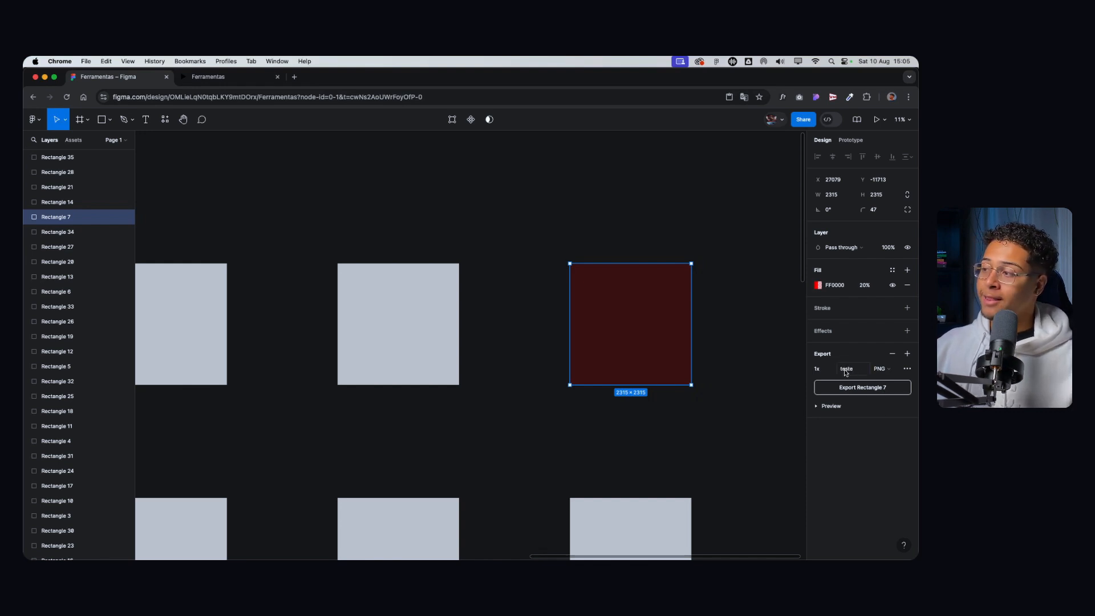
Step: Start exporting the red square, edit the file name to "Rectangle 7 teste.png", and cancel the save
left_click(861, 394)
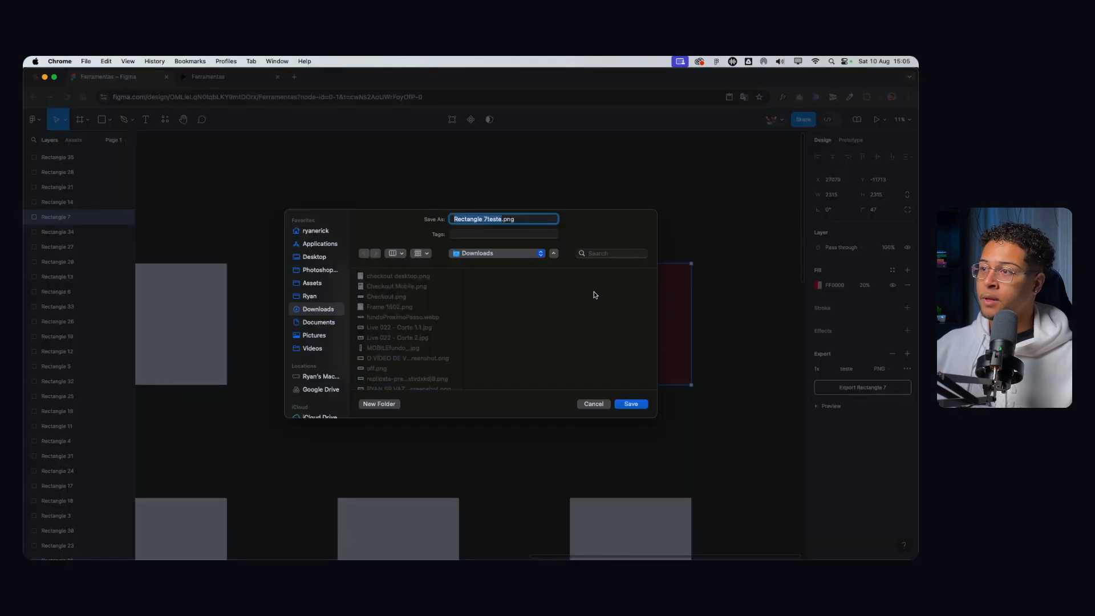
left_click(488, 219)
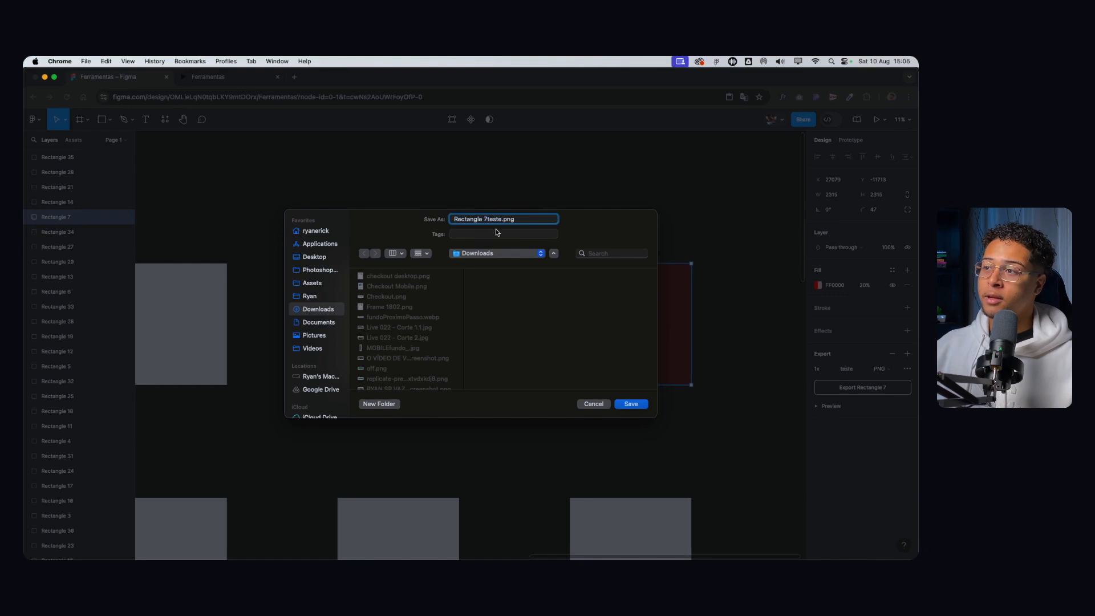
left_click_drag(488, 219, 433, 214)
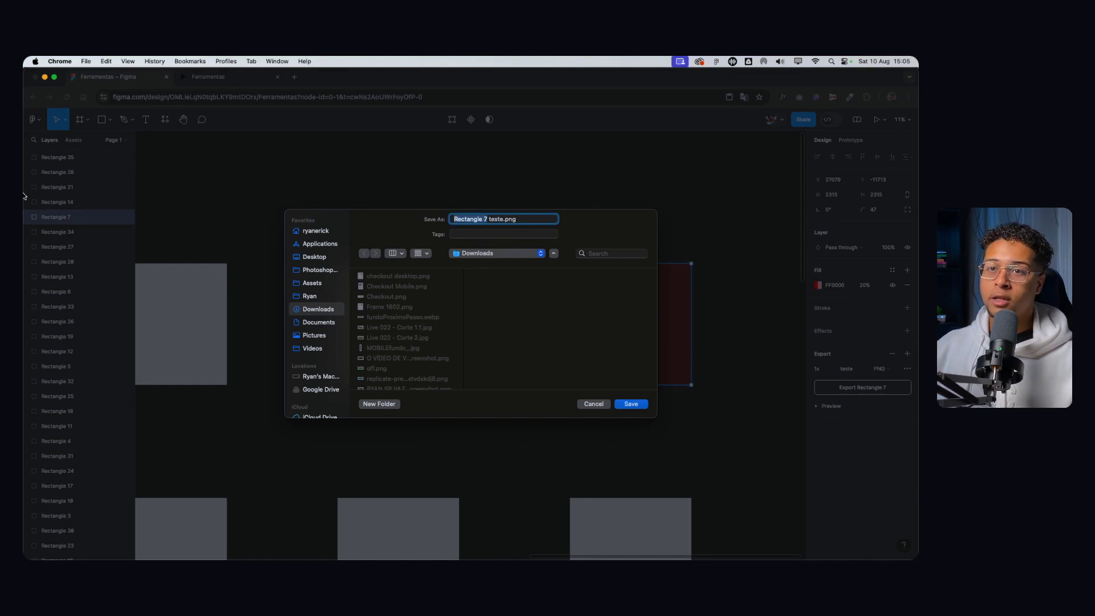
double_click(490, 219)
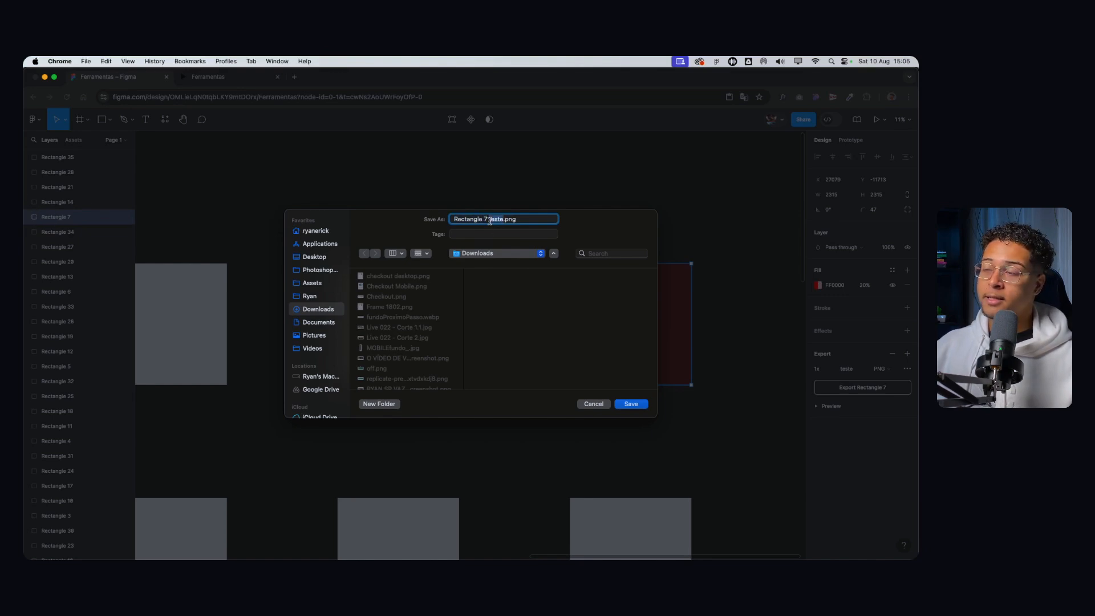
left_click(595, 403)
Step: Clear the suffix from the red square's export setting
left_click(850, 370)
key("BackSpace")
key("Return")
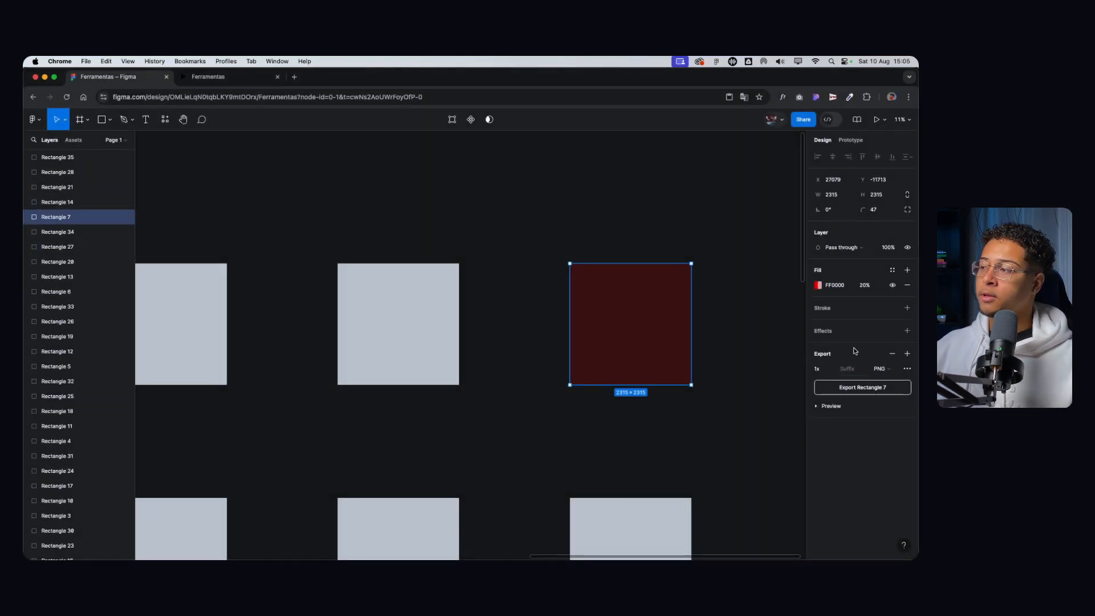
Step: Review the export file formats and the color profile options in the advanced export settings
left_click(887, 370)
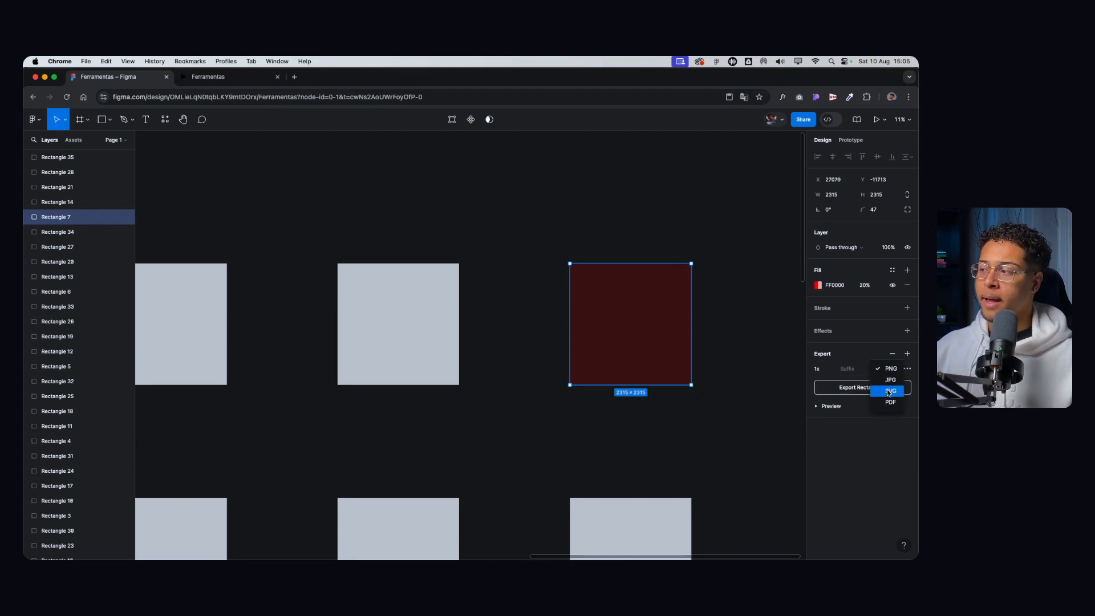
left_click(838, 447)
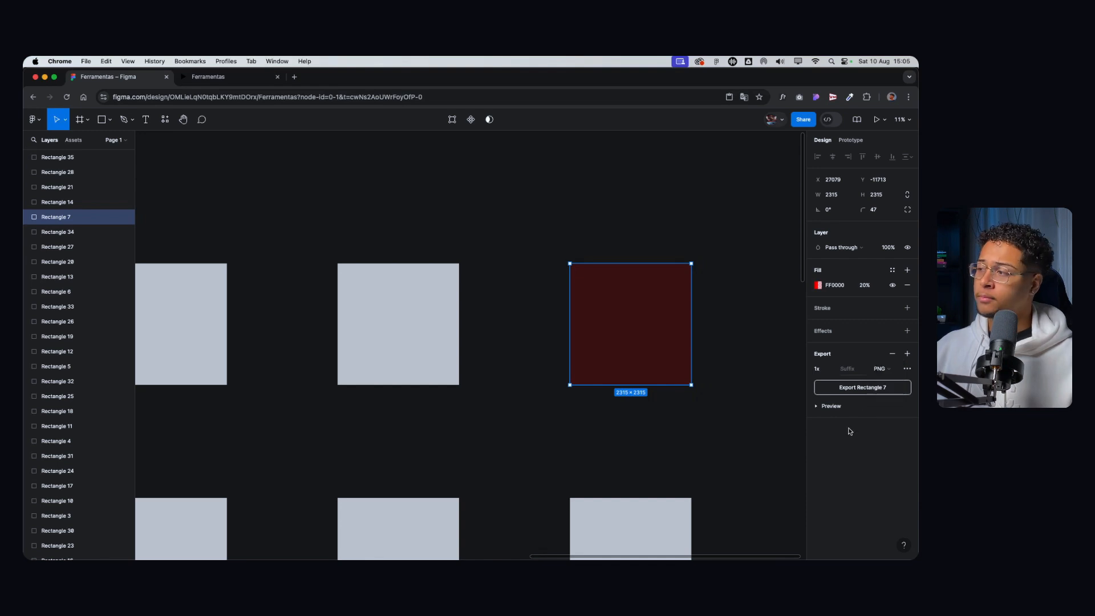
left_click(908, 369)
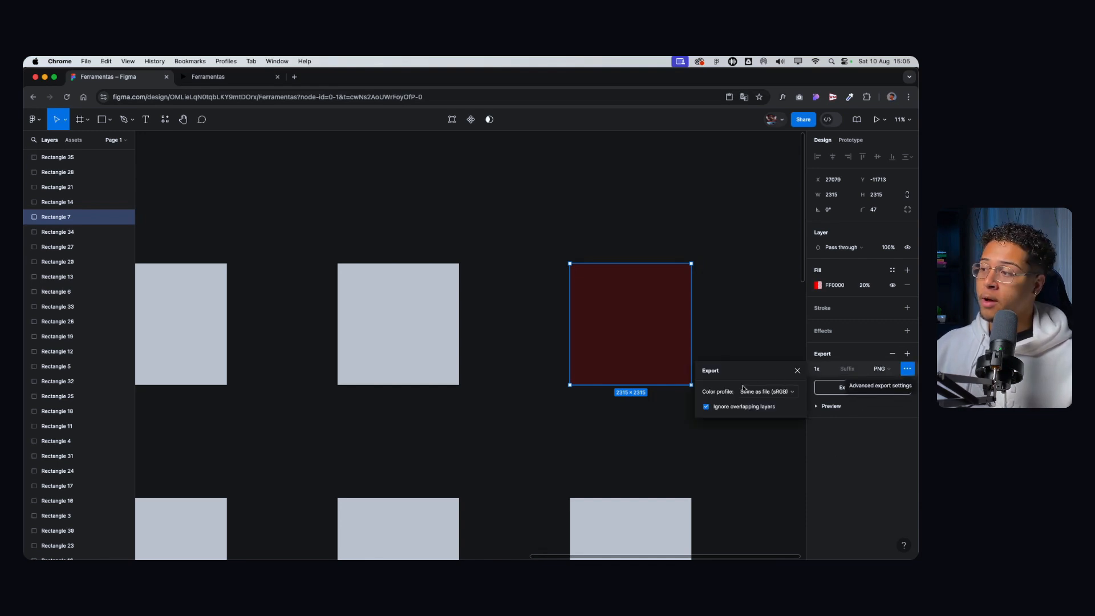
left_click(764, 391)
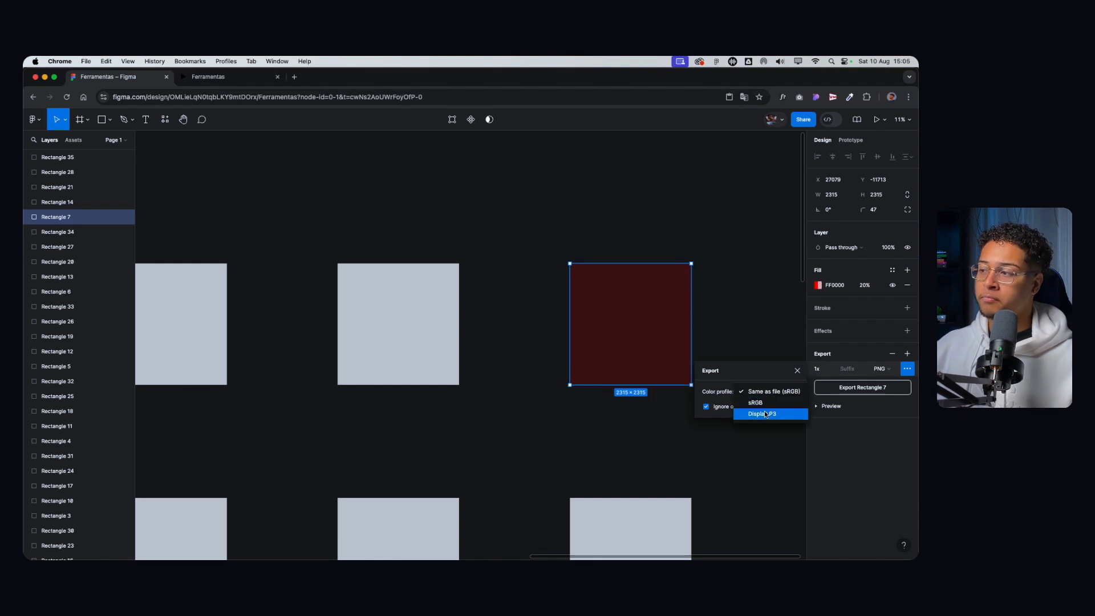
left_click(750, 374)
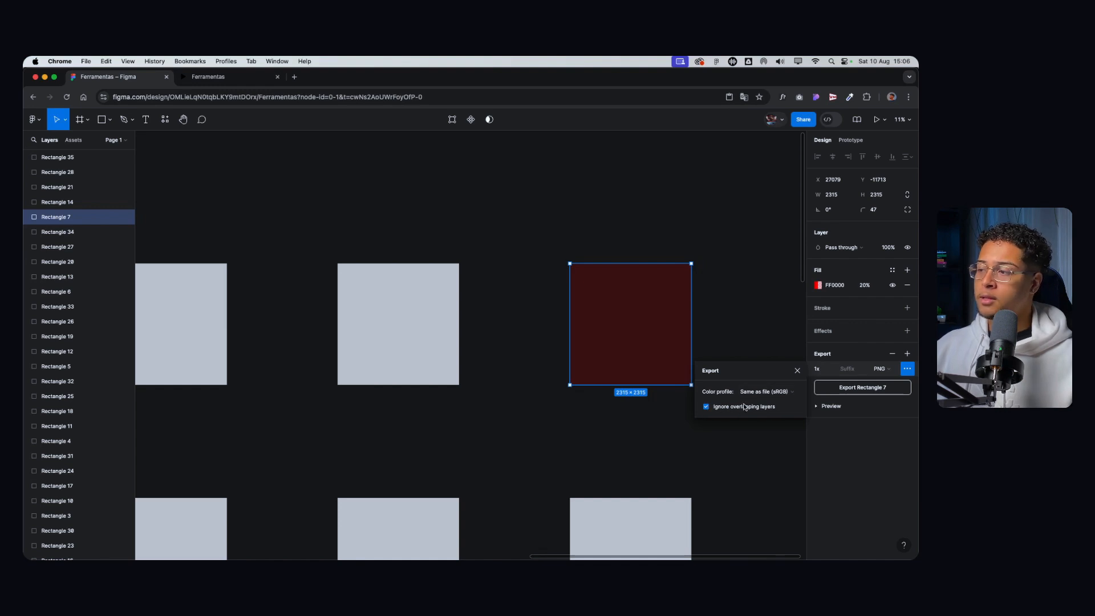
left_click(797, 371)
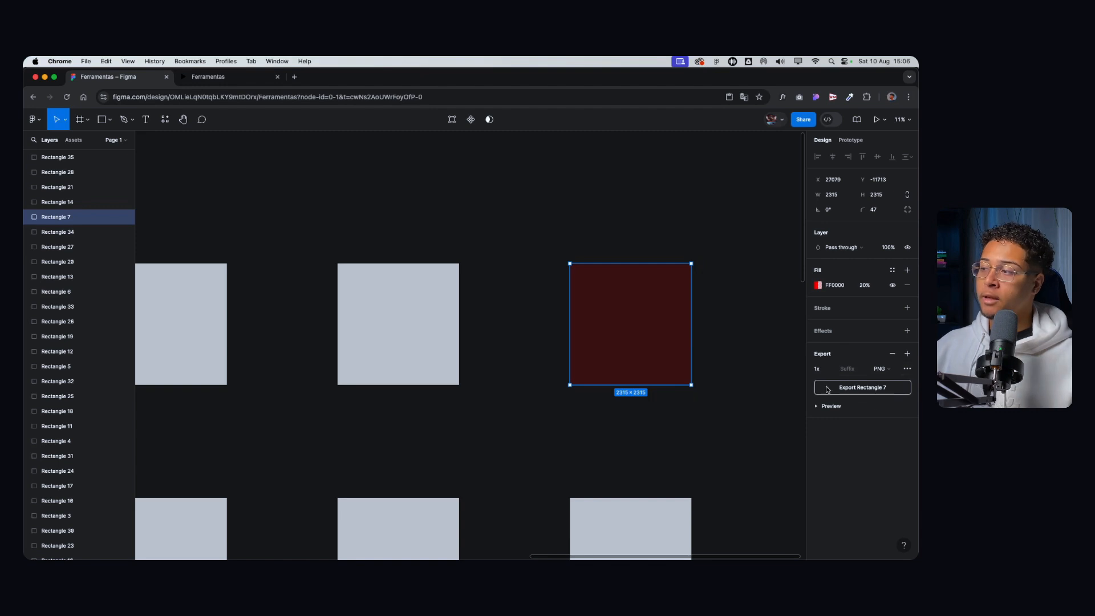
Step: Start the red square's PNG export, cancel the save, and expand the export preview
left_click(867, 388)
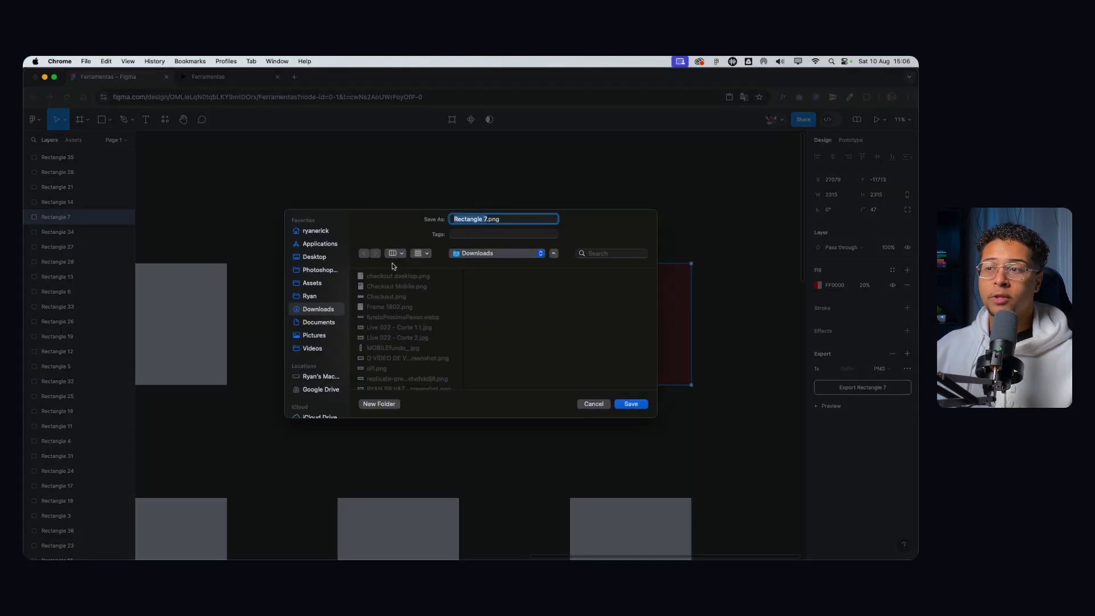
left_click(593, 404)
left_click(819, 407)
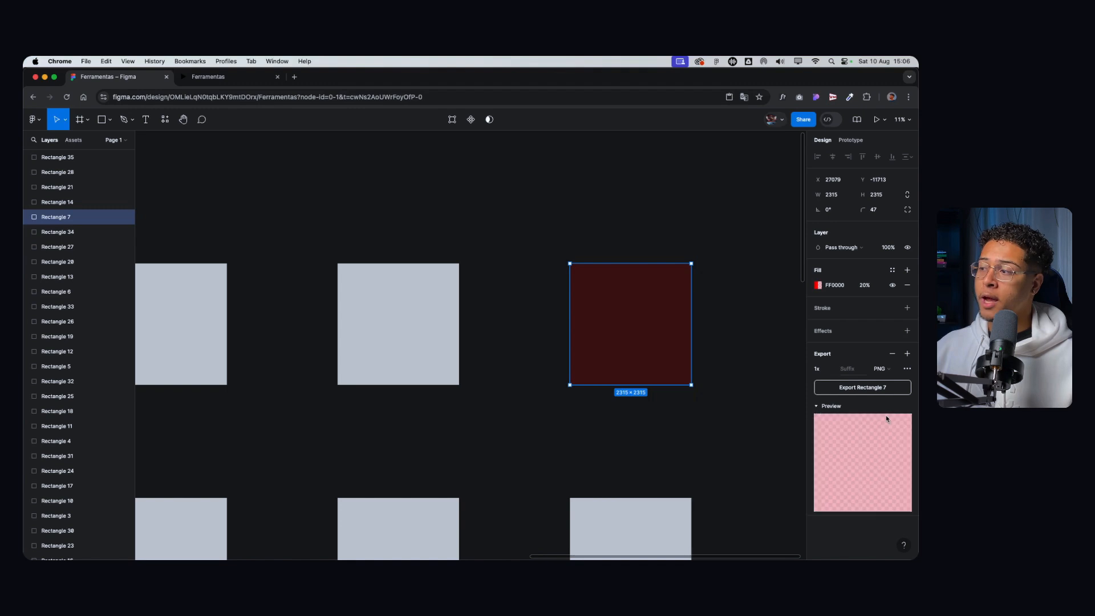
Step: Move the red square to X 26332, Y -12202 and set its export format to JPG
left_click_drag(653, 312, 614, 286)
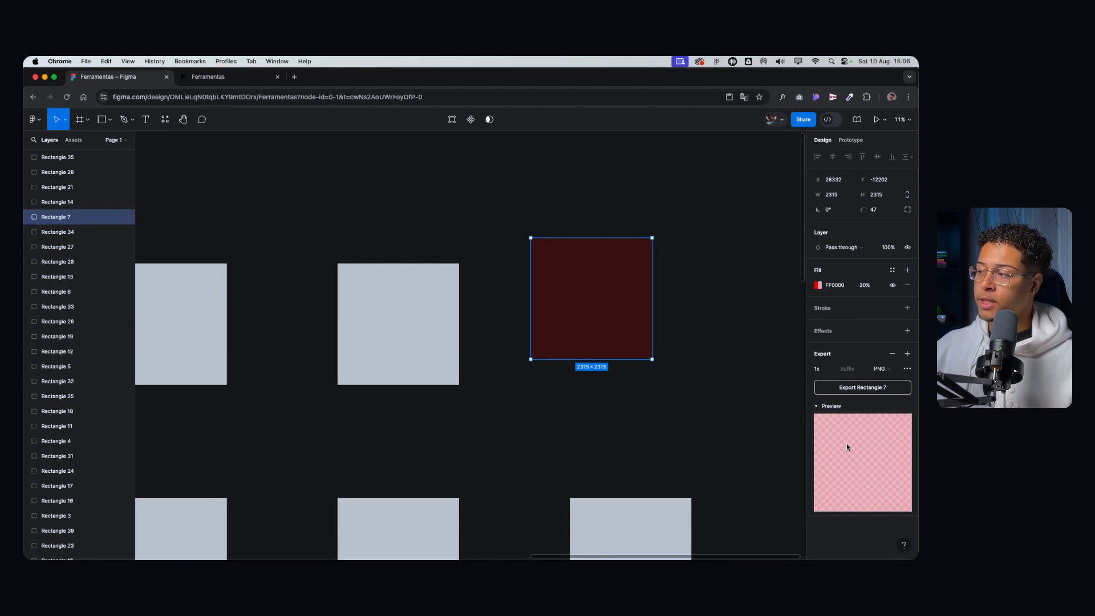
left_click(888, 369)
left_click(893, 378)
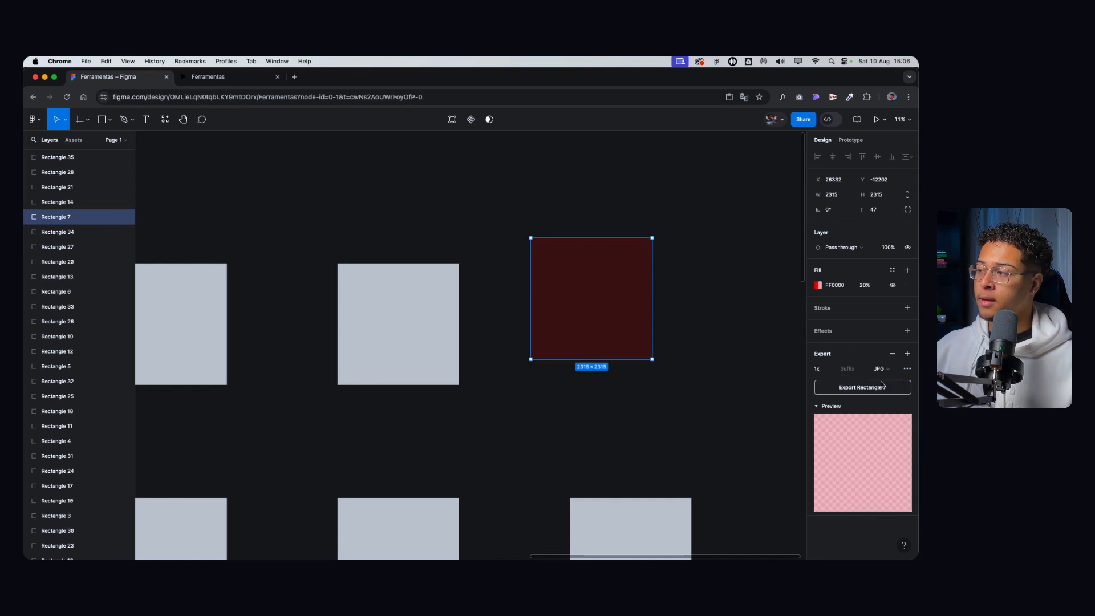
Step: Set the red square's export format to PNG
left_click(822, 407)
left_click(821, 406)
left_click(889, 369)
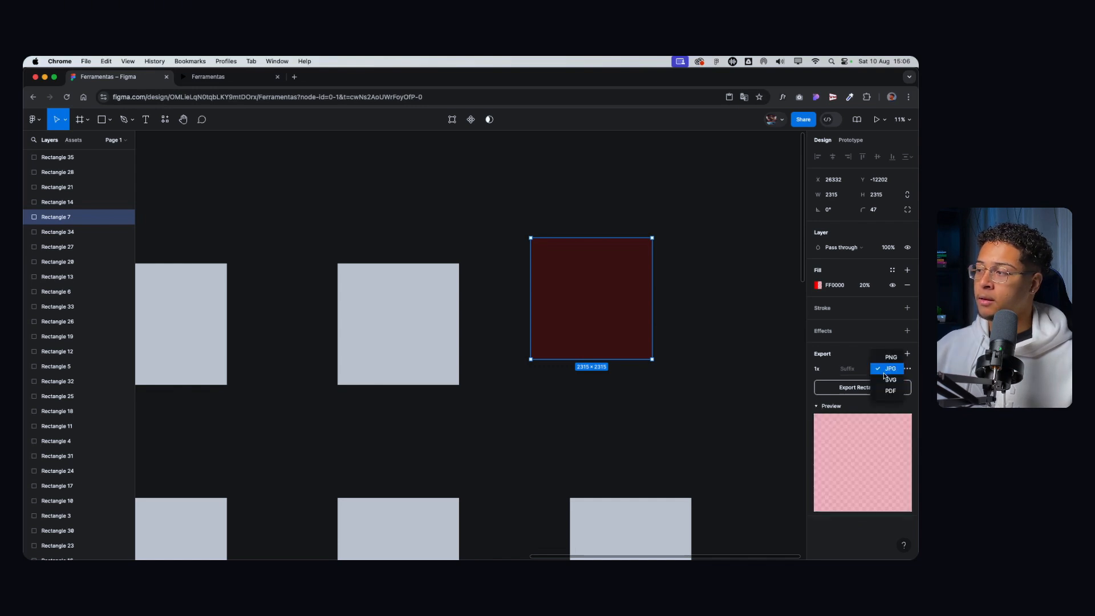
left_click(887, 355)
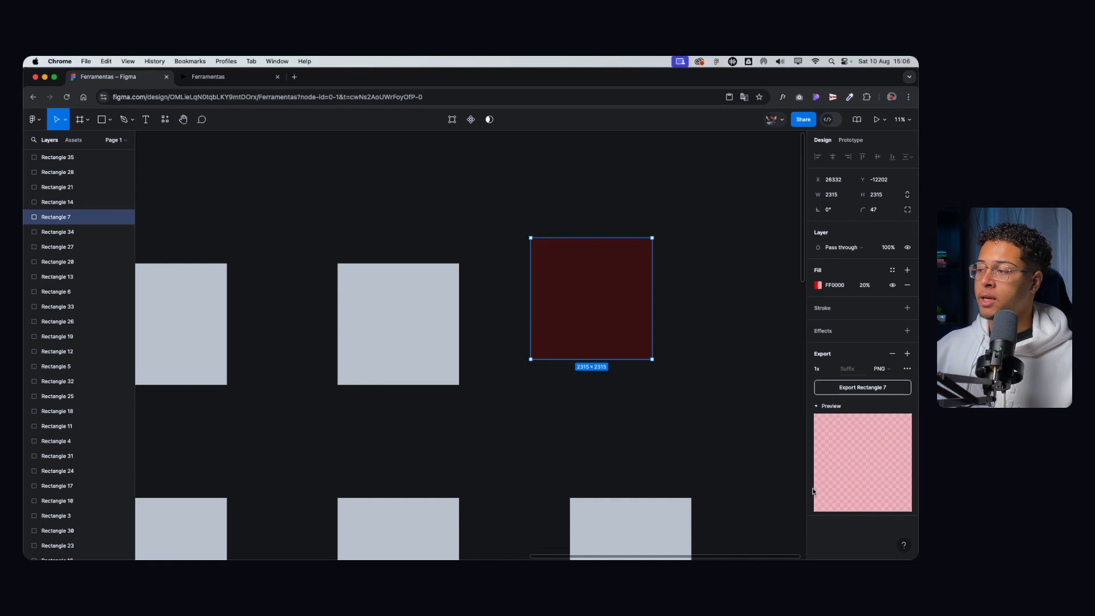
Step: Move the red square back into line with the grid at X 27079, Y -11713
left_click(753, 354)
key("minus")
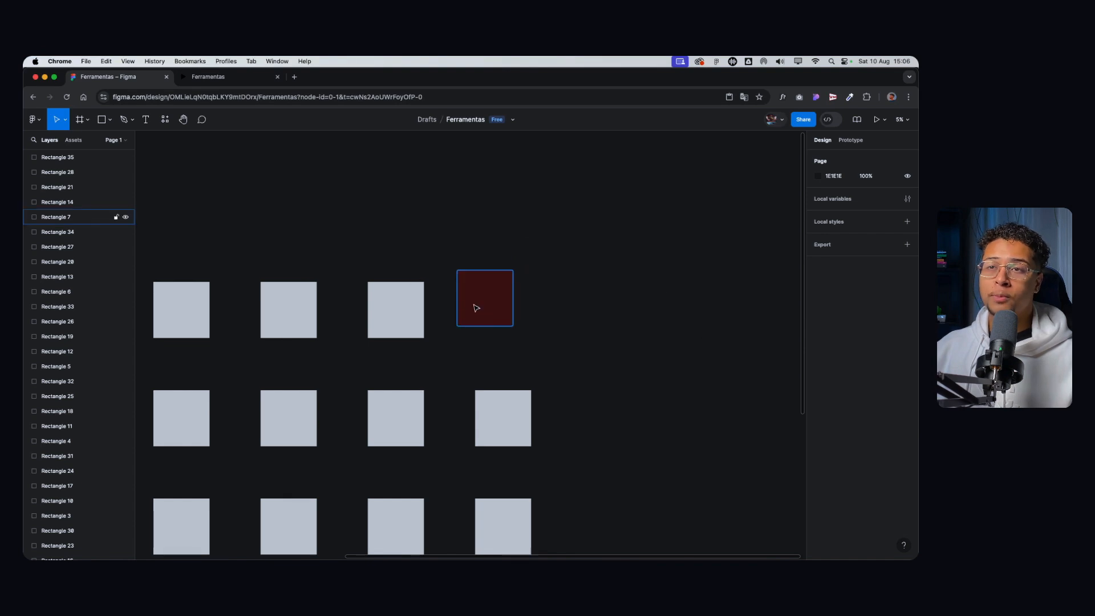
left_click_drag(511, 306, 528, 319)
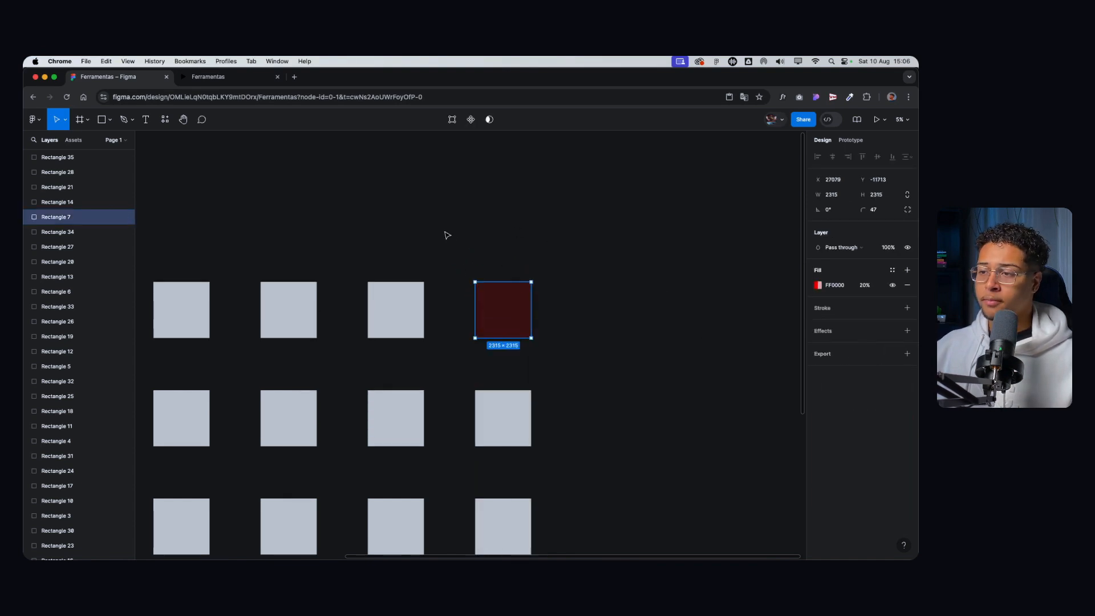
Step: Add a text layer reading "fhhedhhdf" above the red square
scroll(448, 235, "down", 3)
key("t")
left_click(481, 212)
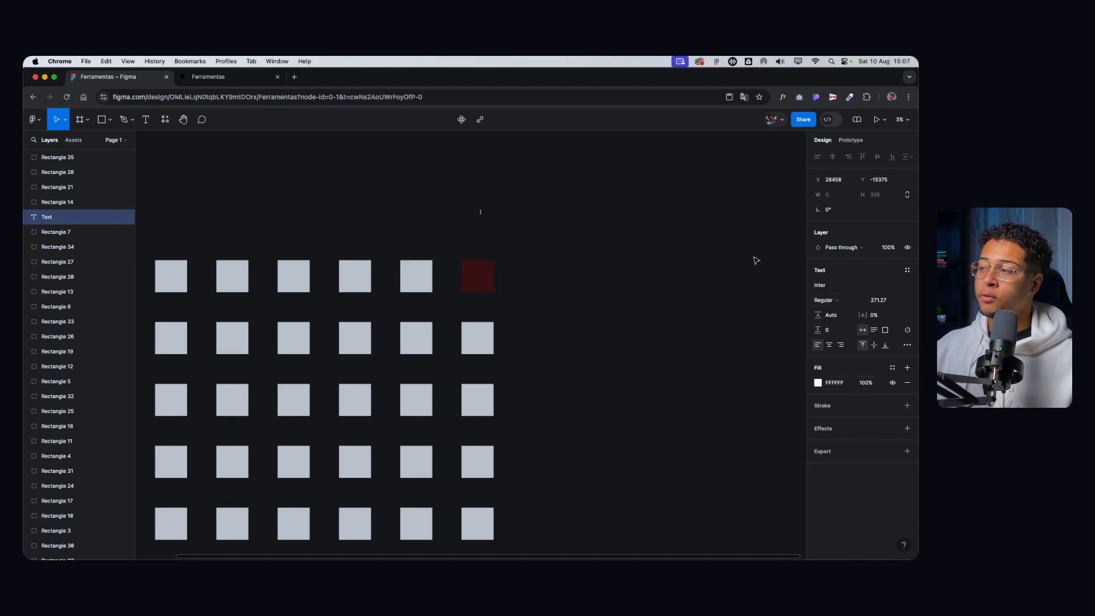
type("fhhedhhdf")
key("Escape")
scroll(521, 216, "up", 1)
scroll(520, 217, "up", 4)
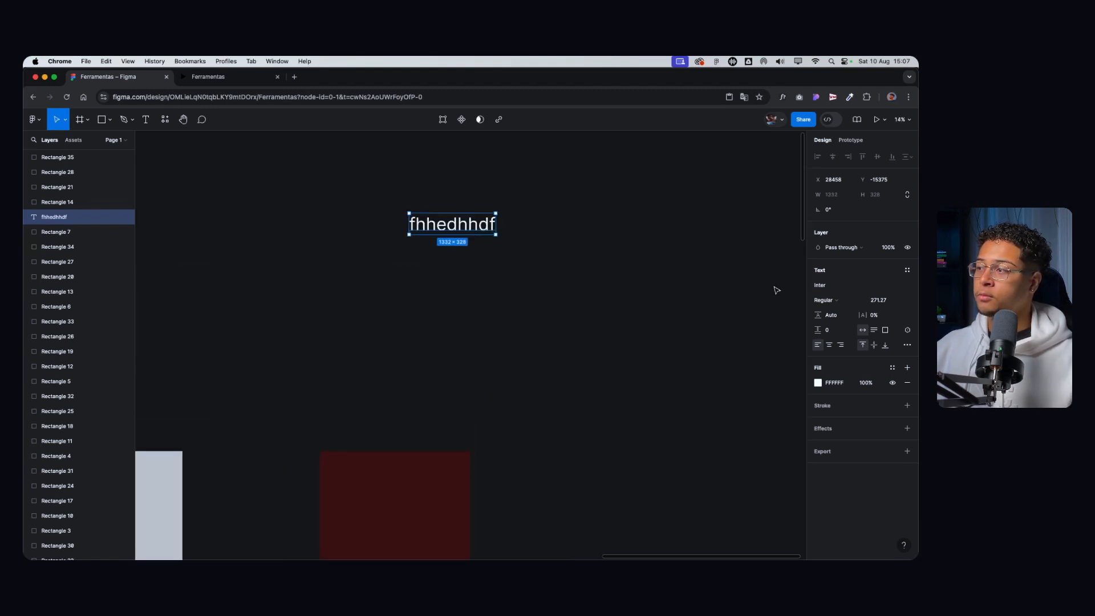
Step: Preview other fonts for the text in the font list and keep Inter
left_click(821, 285)
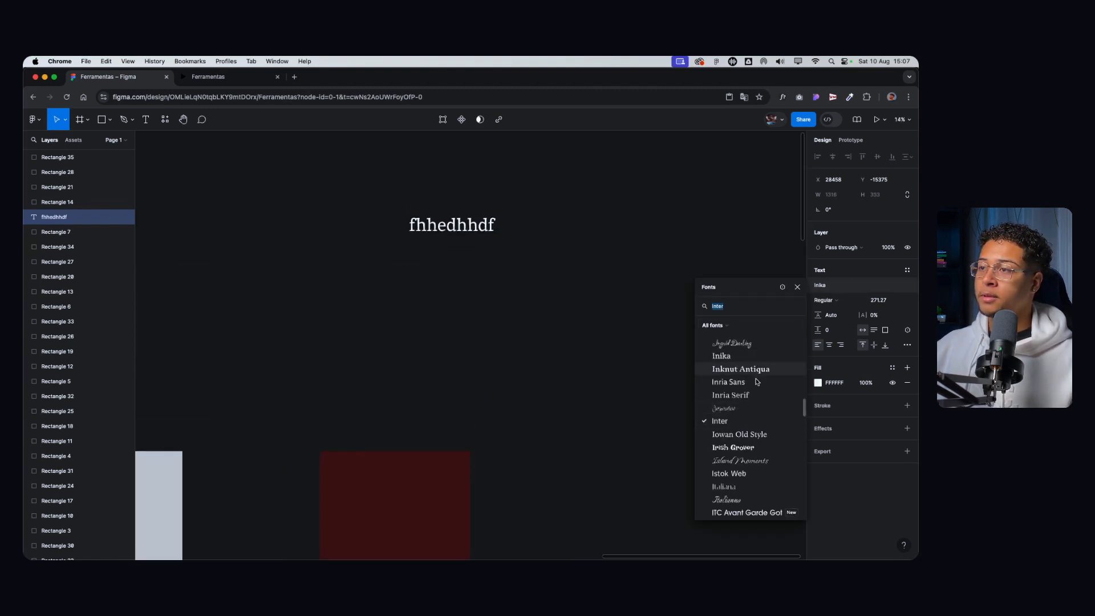
left_click(741, 473)
scroll(749, 449, "down", 5)
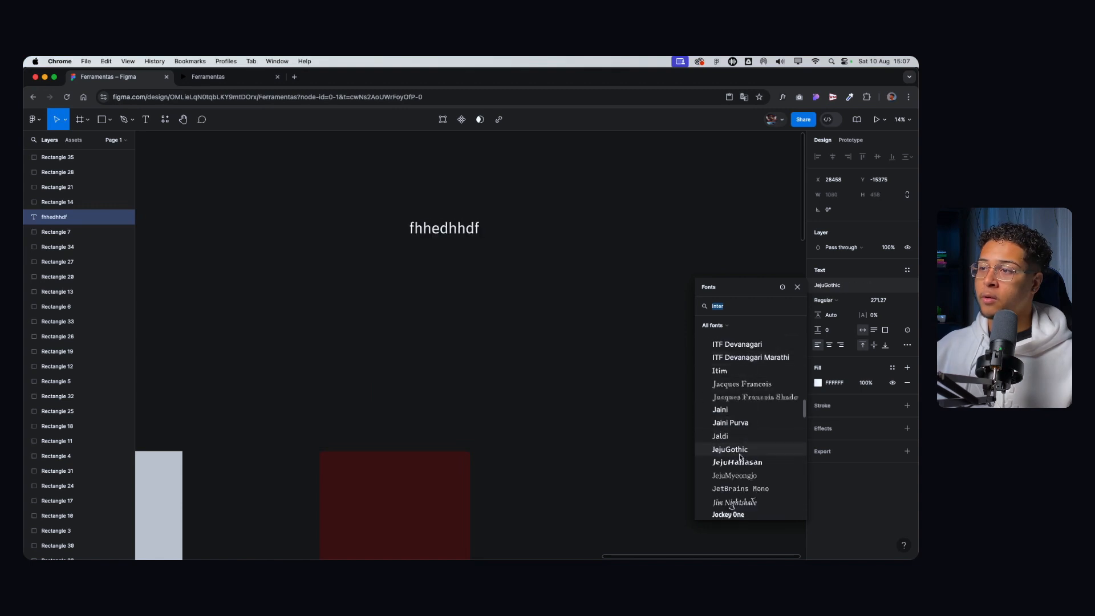
left_click(786, 436)
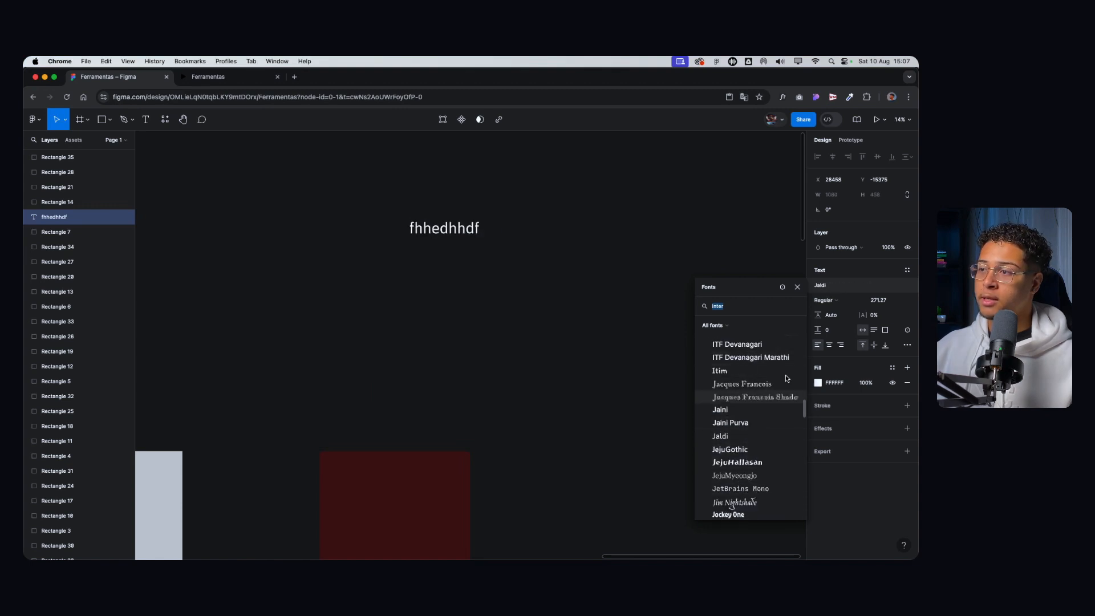
left_click(797, 287)
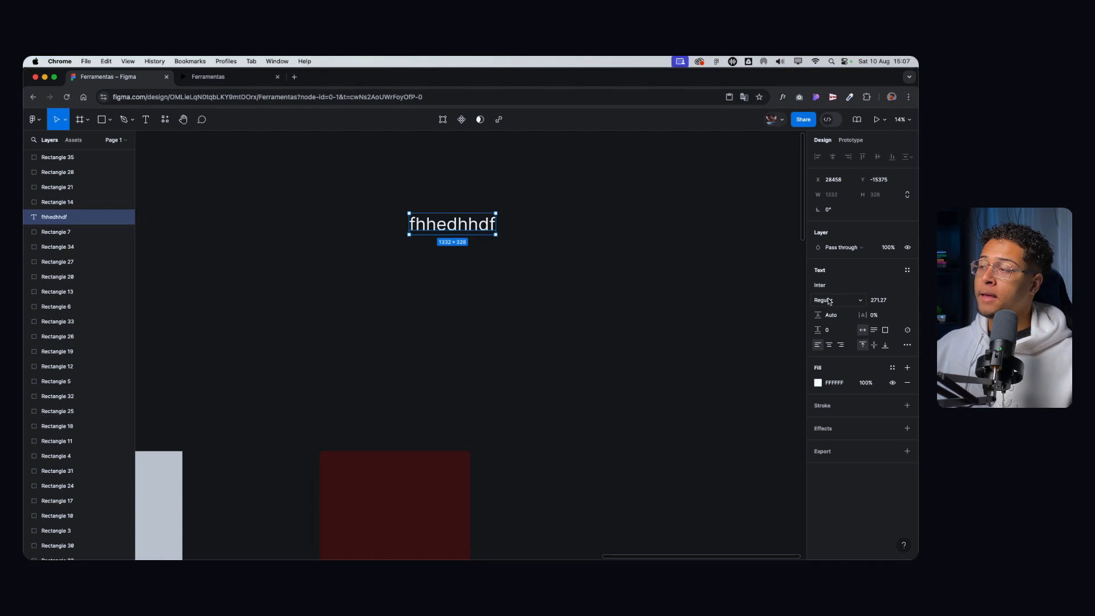
Step: Set the text's font style to Bold Italic
left_click(825, 300)
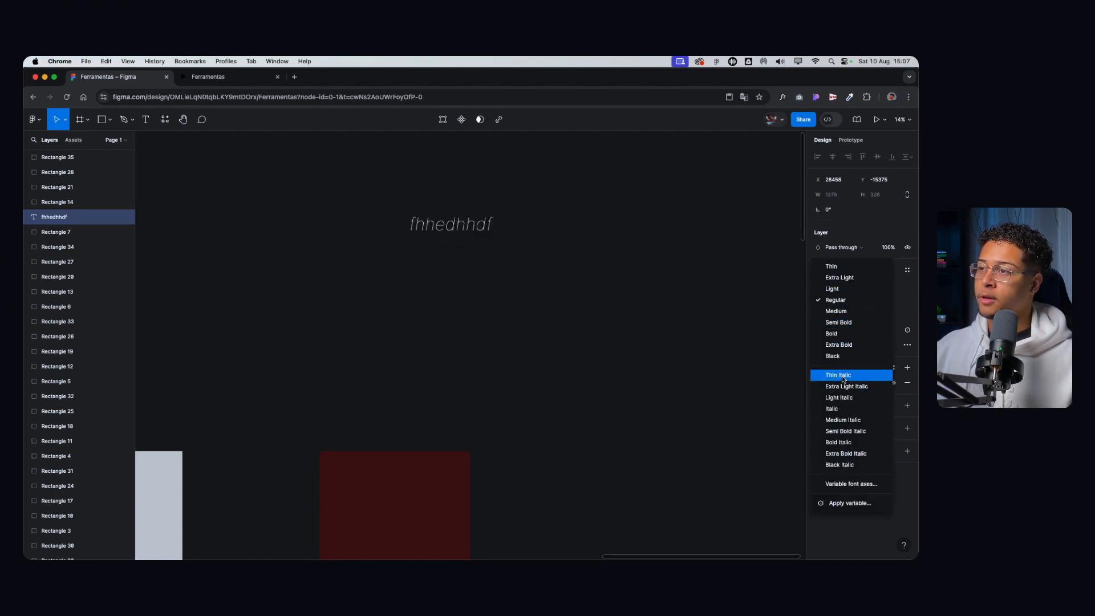
left_click(844, 443)
Step: Try raising and lowering the text's font size in increments of 10 and of 1
left_click(881, 301)
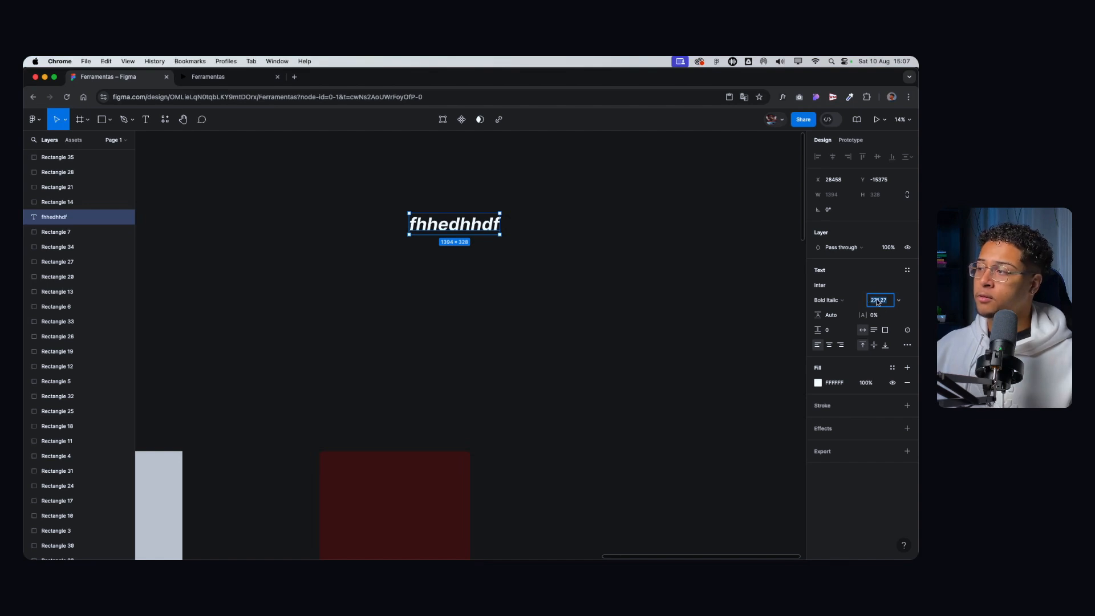
key("shift+Up")
key("shift+Up")
key("shift+Up")
key("shift+Up")
key("shift+Up")
key("shift+Up")
key("shift+Up")
key("shift+Up")
key("shift+Up")
key("shift+Up")
key("shift+Up")
key("shift+Up")
key("shift+Up")
key("shift+Up")
key("shift+Up")
key("shift+Up")
key("shift+Up")
key("shift+Up")
key("shift+Up")
key("shift+Up")
key("shift+Up")
key("shift+Up")
key("shift+Up")
key("shift+Up")
key("shift+Up")
key("shift+Up")
key("shift+Up")
key("shift+Up")
key("shift+Up")
key("shift+Up")
key("shift+Up")
key("shift+Up")
key("shift+Down")
key("shift+Down")
key("shift+Down")
key("shift+Down")
key("shift+Down")
key("shift+Down")
key("shift+Down")
key("shift+Down")
key("shift+Down")
key("shift+Down")
key("shift+Down")
key("shift+Down")
key("shift+Down")
key("shift+Down")
key("shift+Down")
key("shift+Down")
key("shift+Down")
key("shift+Down")
key("shift+Down")
key("shift+Down")
key("shift+Down")
key("shift+Down")
key("shift+Down")
key("shift+Down")
key("shift+Down")
key("shift+Down")
key("shift+Down")
key("shift+Down")
key("shift+Down")
key("shift+Down")
key("shift+Down")
key("shift+Down")
key("shift+Down")
key("Down")
key("Down")
key("Down")
key("Down")
key("Down")
key("Down")
key("Down")
key("Down")
key("Down")
key("Up")
key("Up")
key("Up")
key("Up")
key("Up")
key("Up")
key("Up")
key("Up")
key("Up")
key("Up")
Step: Set the text's font size to 200 and raise it in single-unit increments to 224
type("200")
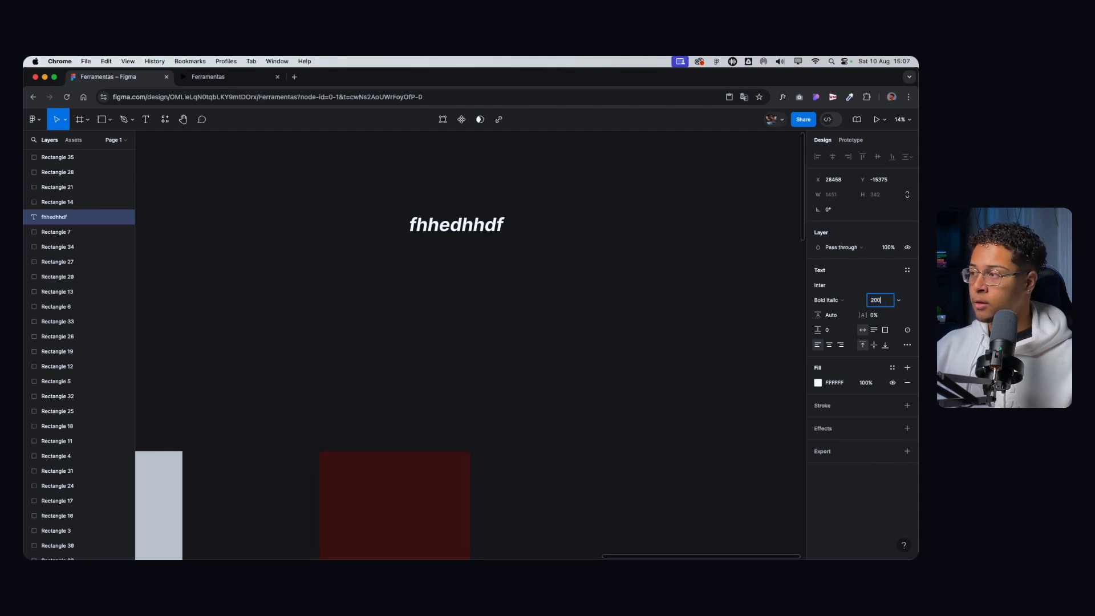
key("Return")
left_click(878, 301)
key("Up")
key("Up")
key("Up")
key("Up")
key("Up")
key("Up")
key("Up")
key("Up")
key("Up")
key("Up")
key("Up")
key("Up")
key("Up")
key("Up")
key("Up")
key("Up")
key("Up")
key("Up")
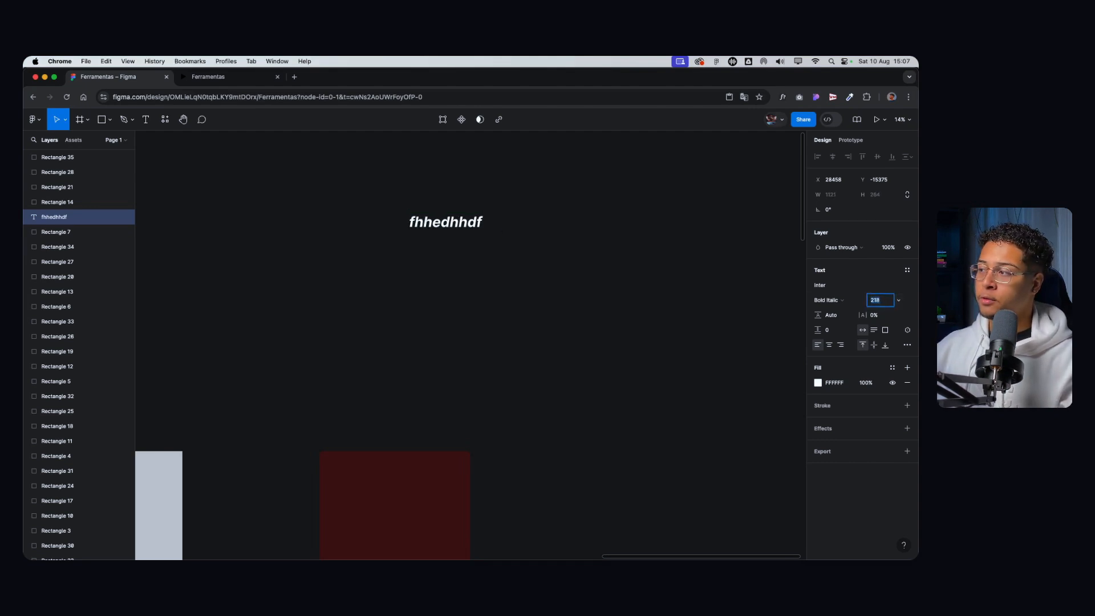
key("Up")
key("Up")
key("Up")
key("Up")
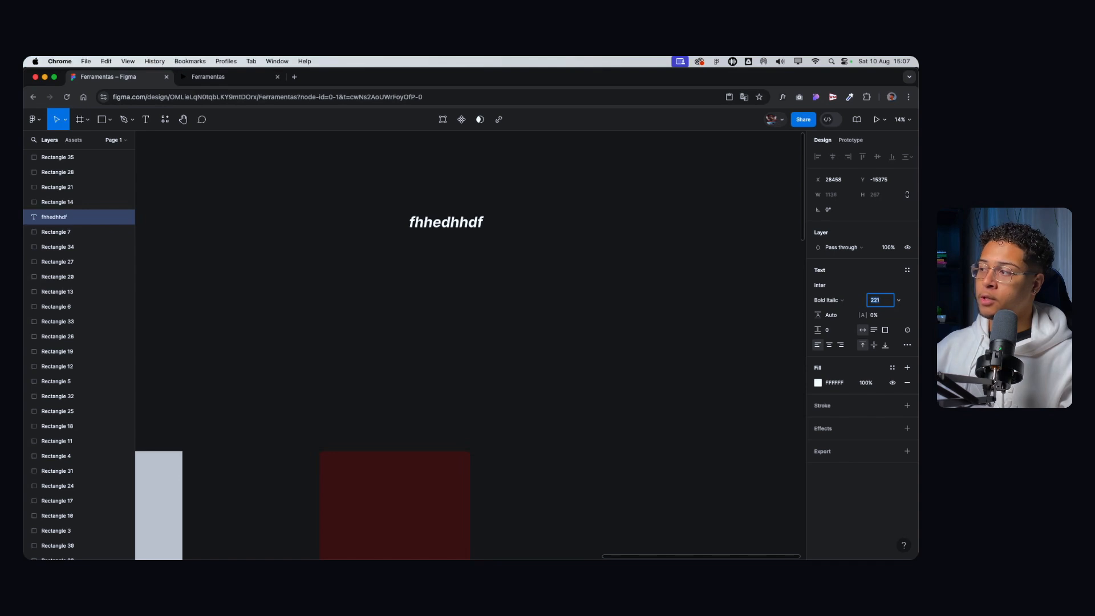
key("Up")
key("Up")
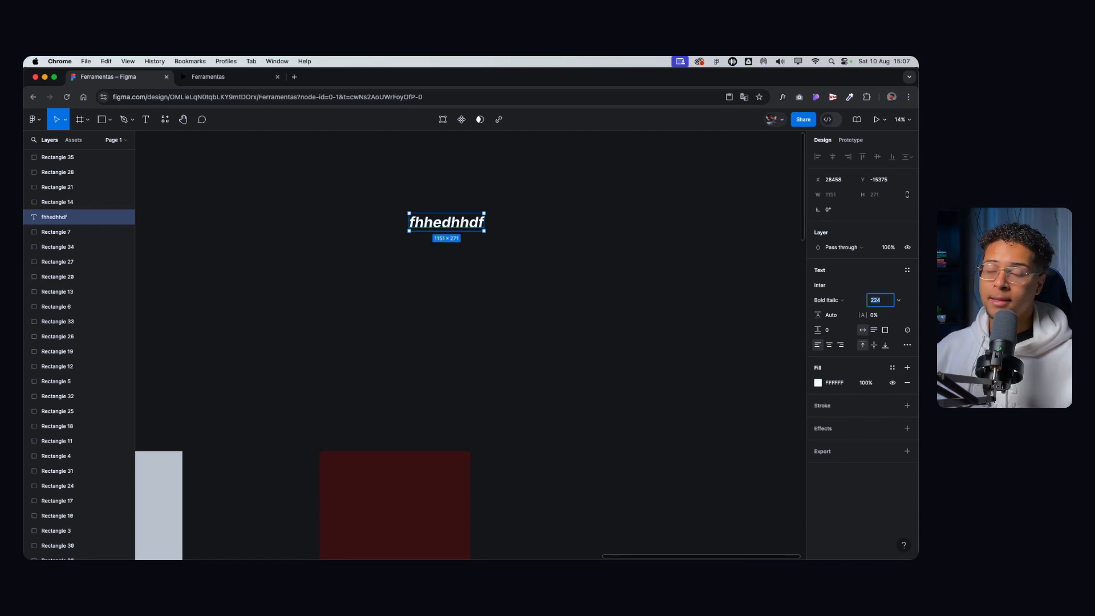
Step: Raise the text's font size to 300 using increments of 10 and of 1
key("shift+Up")
key("shift+Up")
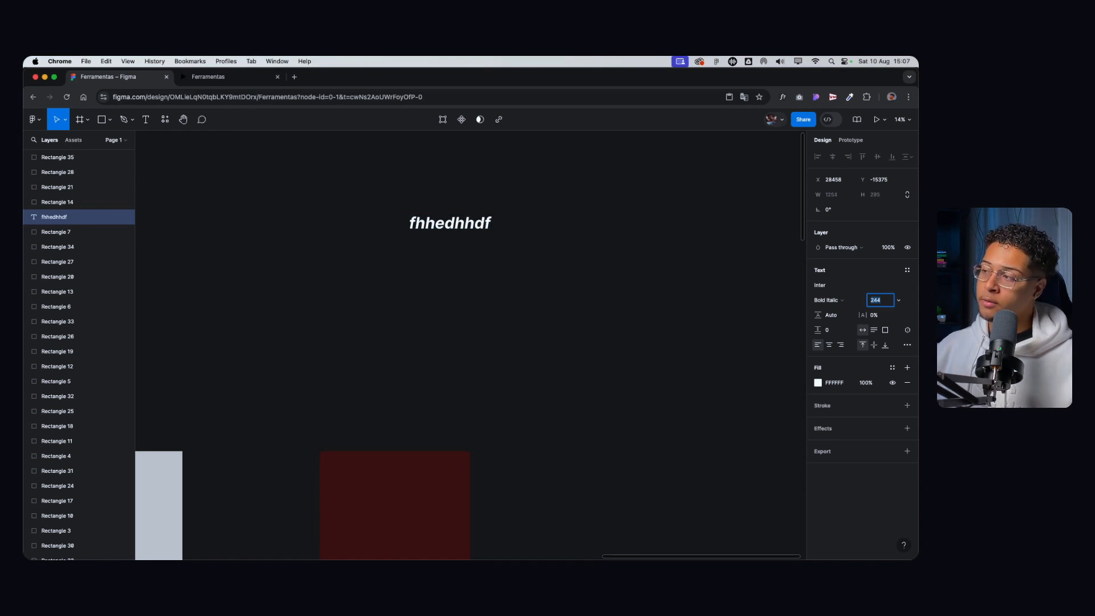
key("shift+Up")
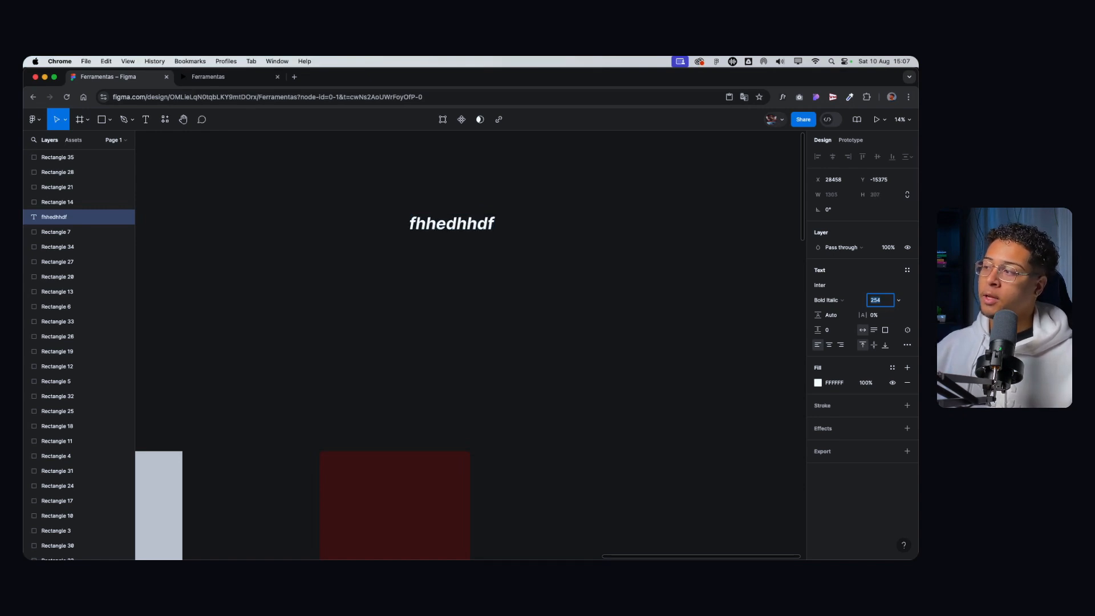
key("Up")
key("Up")
key("Up")
key("Up")
key("Up")
key("Up")
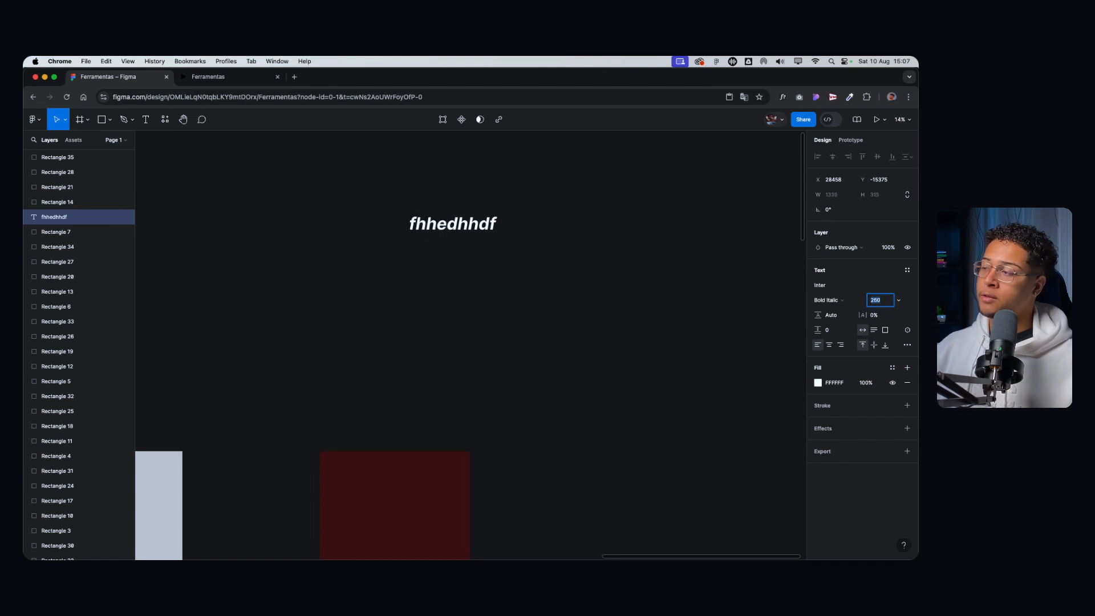
key("shift+Up")
key("shift+Up")
key("shift+Up")
key("shift+Up")
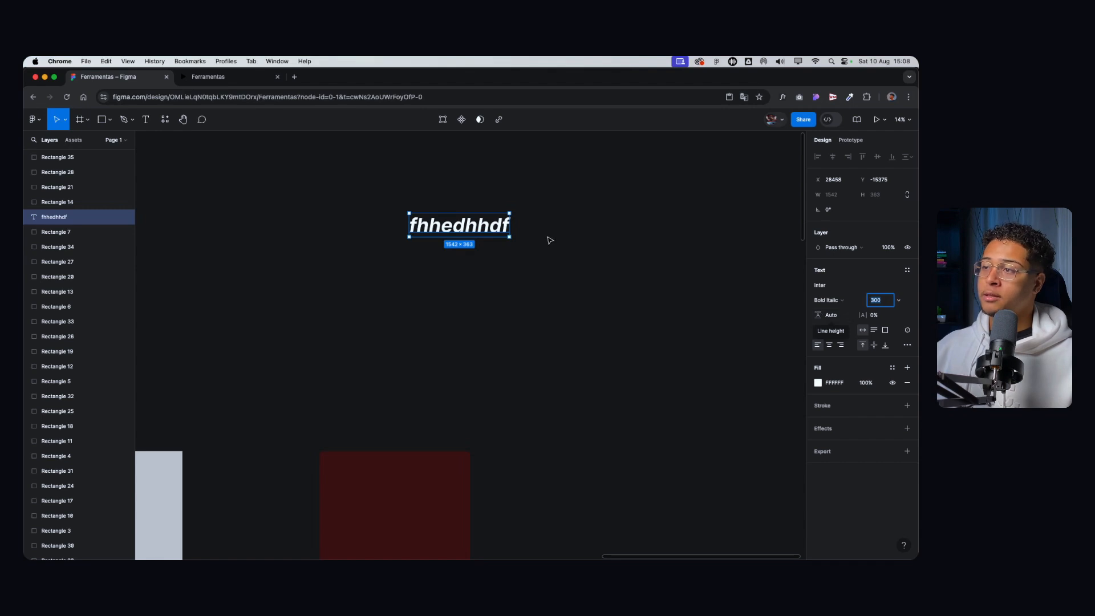
Step: Narrow the text box to about 849 wide, and try a tighter line height before resetting it to Auto
left_click_drag(511, 225, 463, 223)
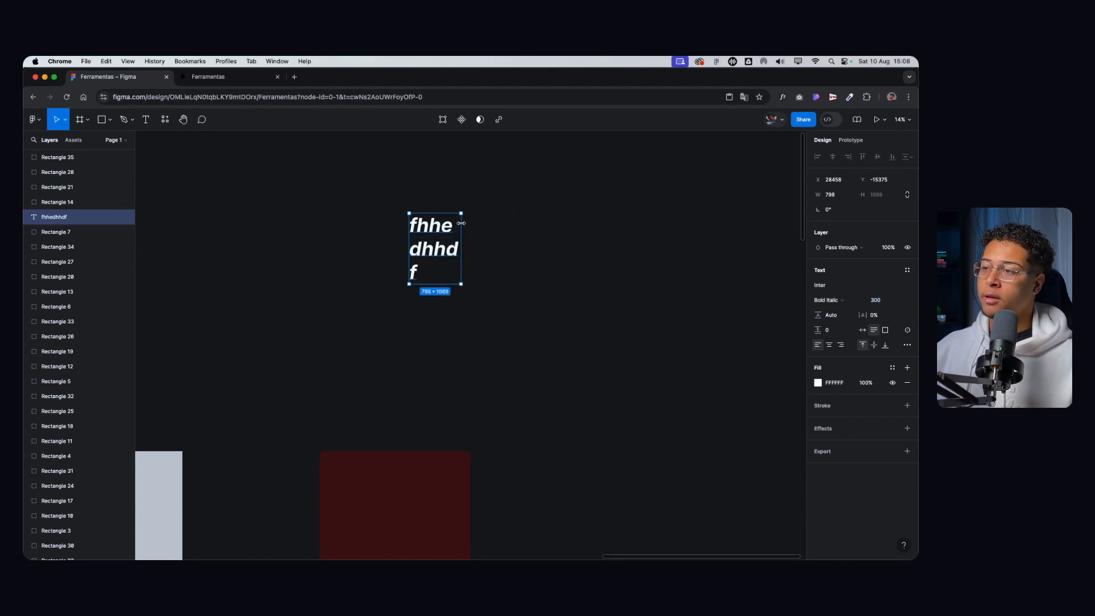
left_click_drag(817, 315, 378, 168)
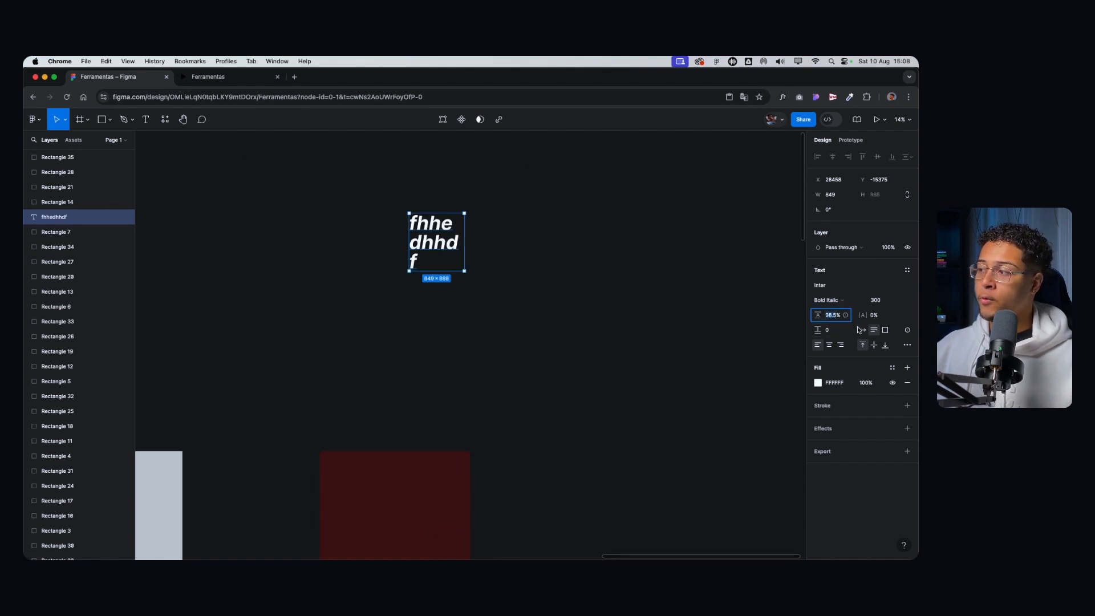
type("auto")
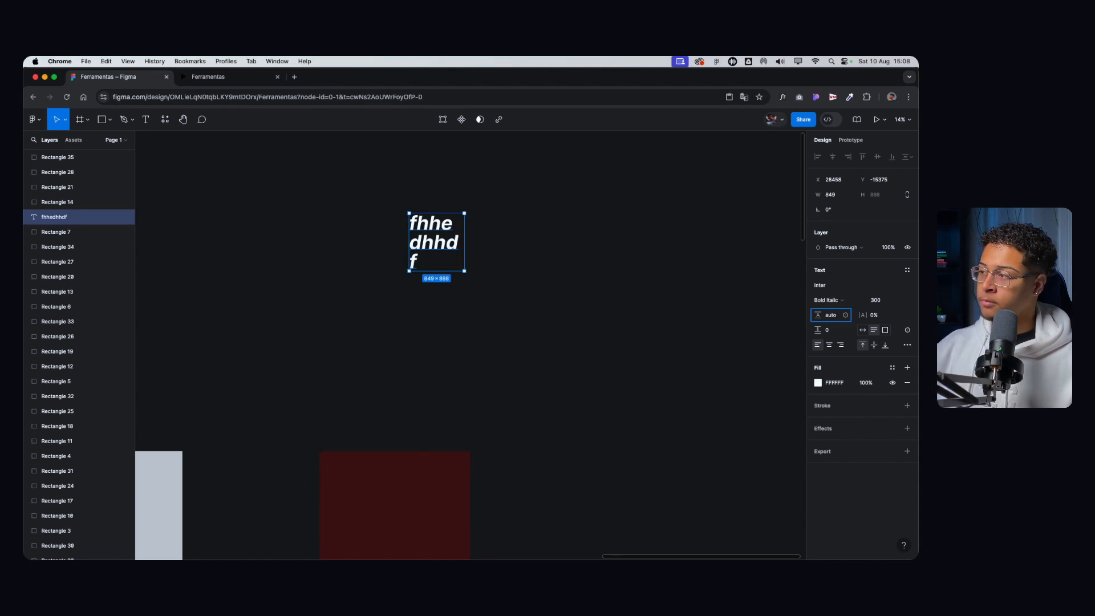
key("Return")
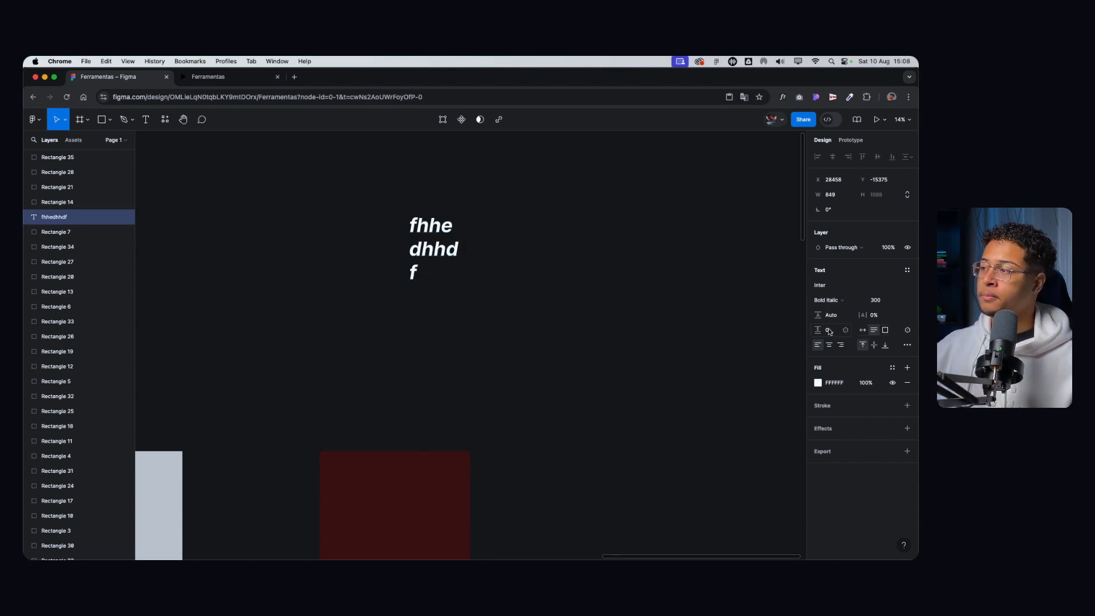
Step: Try much wider letter spacing on the text, and reset the spacing to 0%
left_click_drag(862, 315, 859, 316)
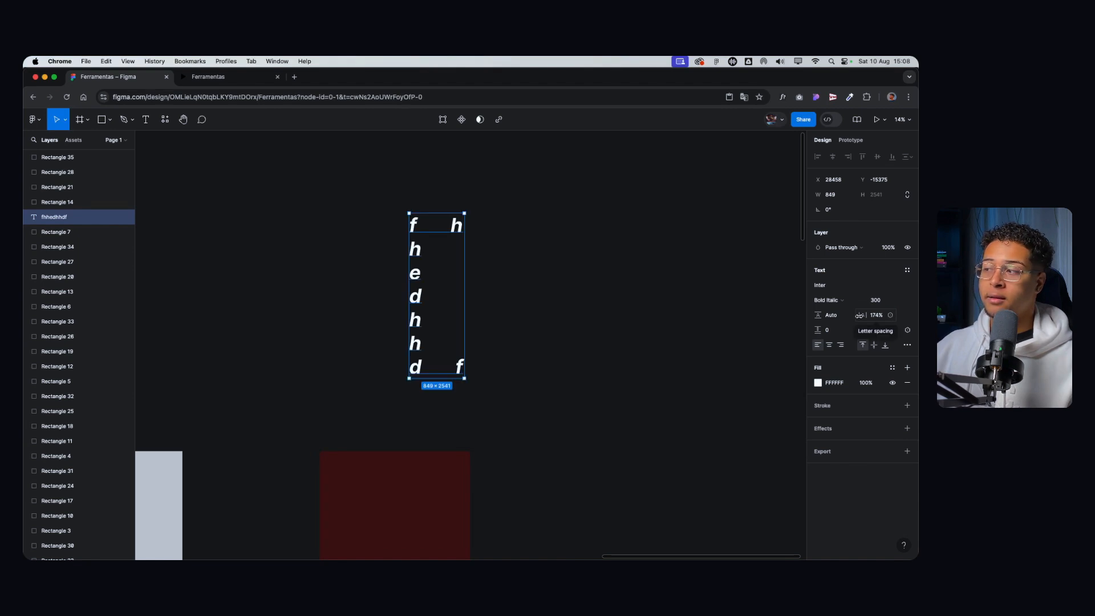
left_click_drag(860, 315, 525, 289)
left_click_drag(394, 279, 41, 286)
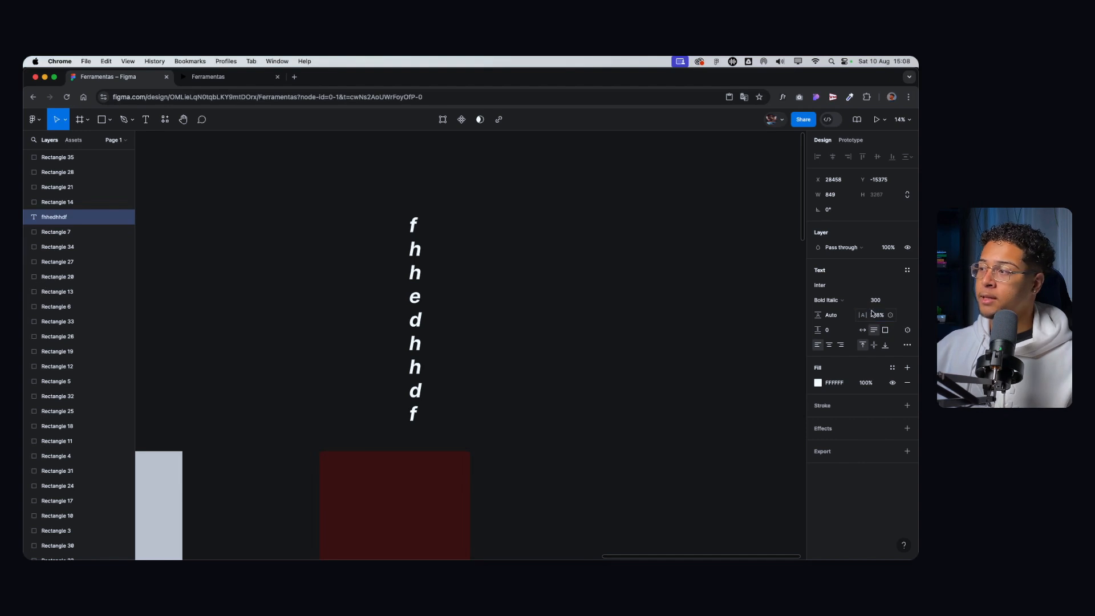
left_click(875, 317)
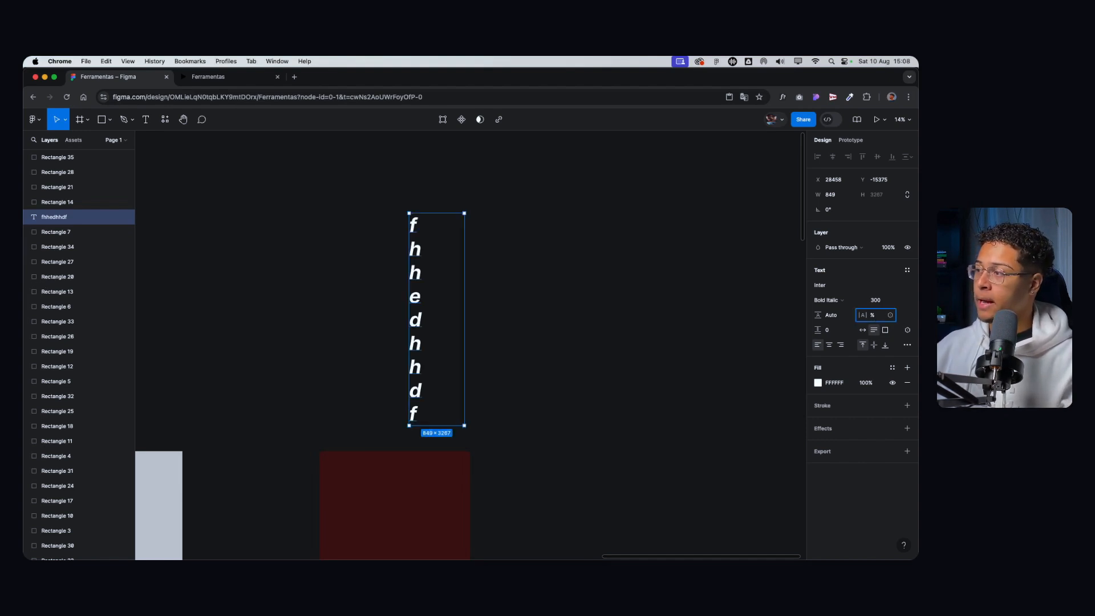
type("0")
key("Return")
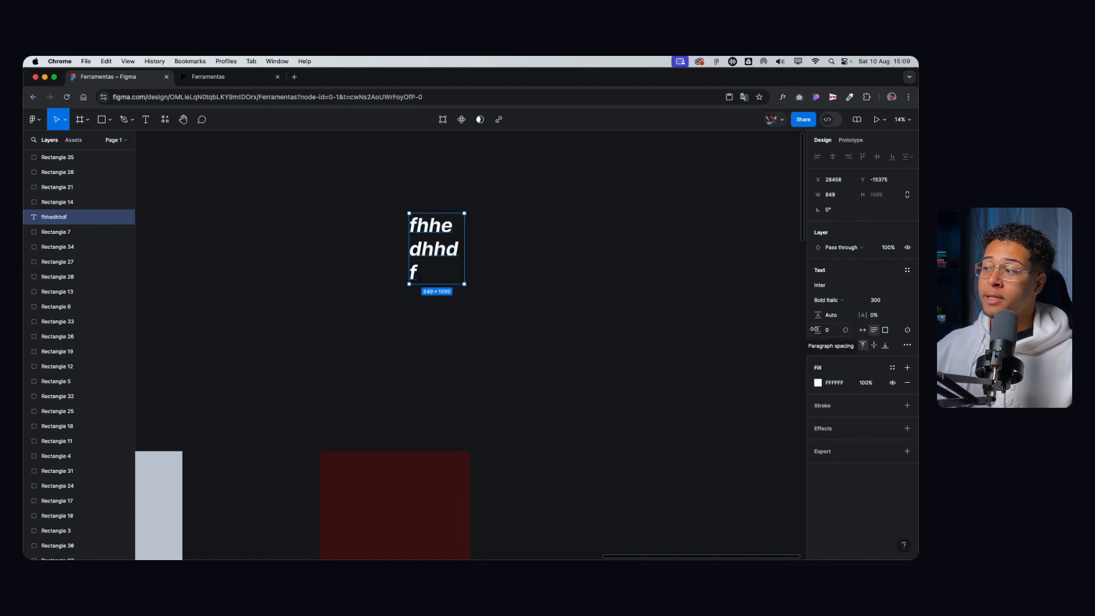
Step: Add a blank line and a second paragraph reading "souhofsaoahf" to the end of the sample text
left_click(495, 262)
double_click(428, 264)
left_click(429, 264)
key("Return")
key("Return")
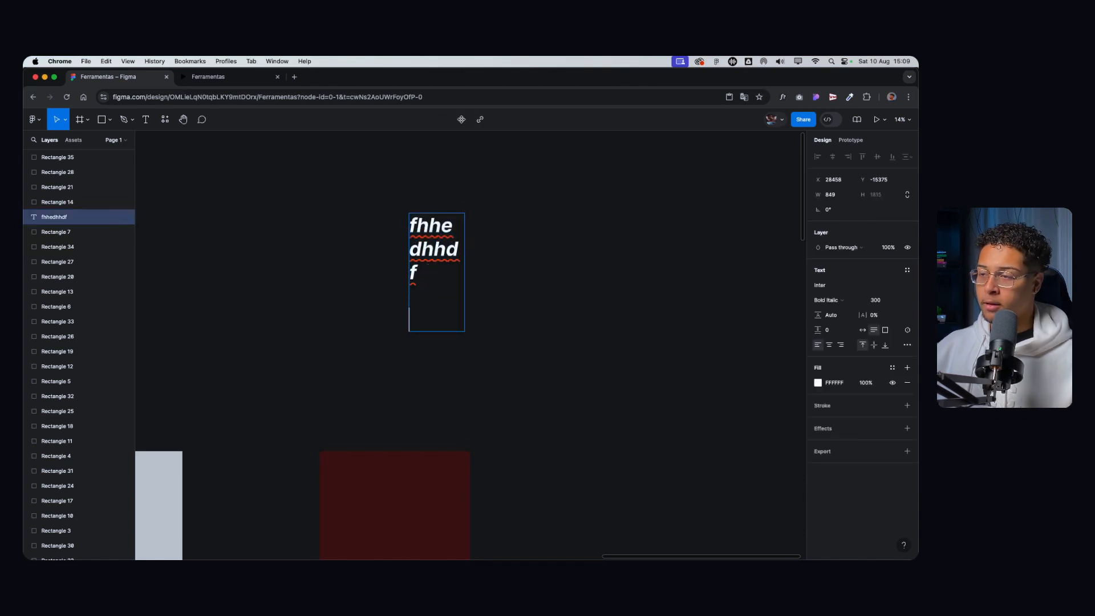
type("souhofsaoahf")
key("Escape")
Step: Widen the text box to about 1977, shift it slightly, and narrow it to about 1336 wide
left_click_drag(465, 246, 538, 246)
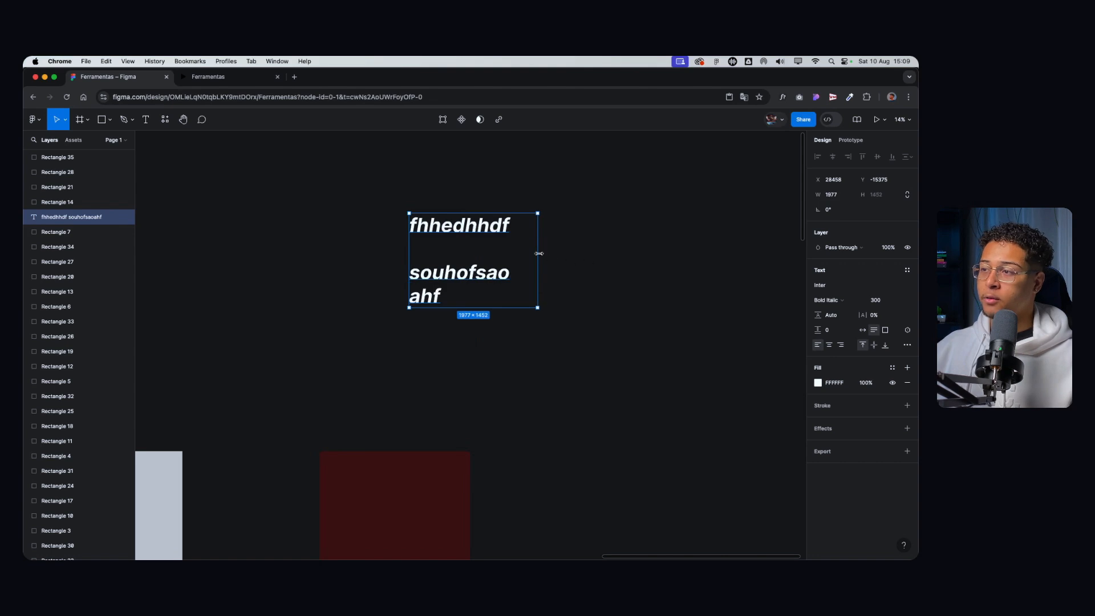
left_click(624, 283)
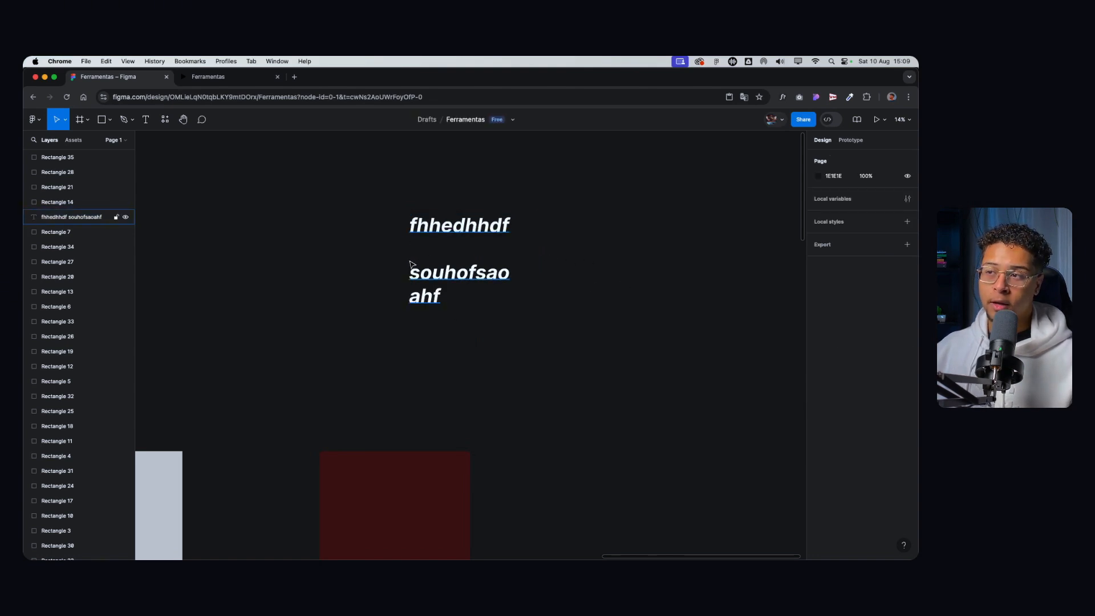
left_click(423, 290)
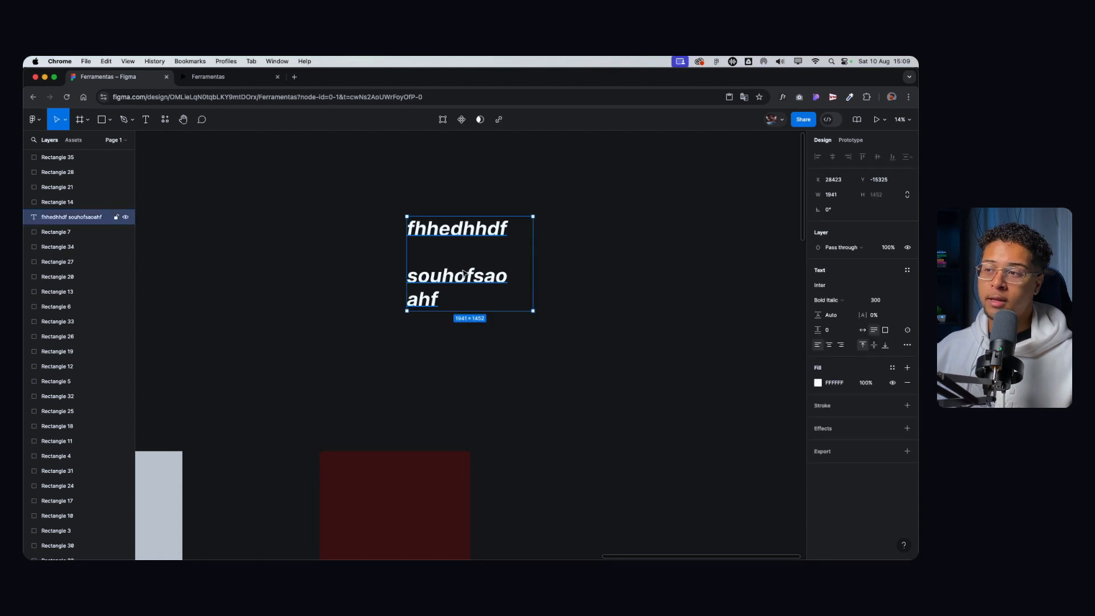
left_click_drag(536, 263, 494, 264)
left_click(595, 264)
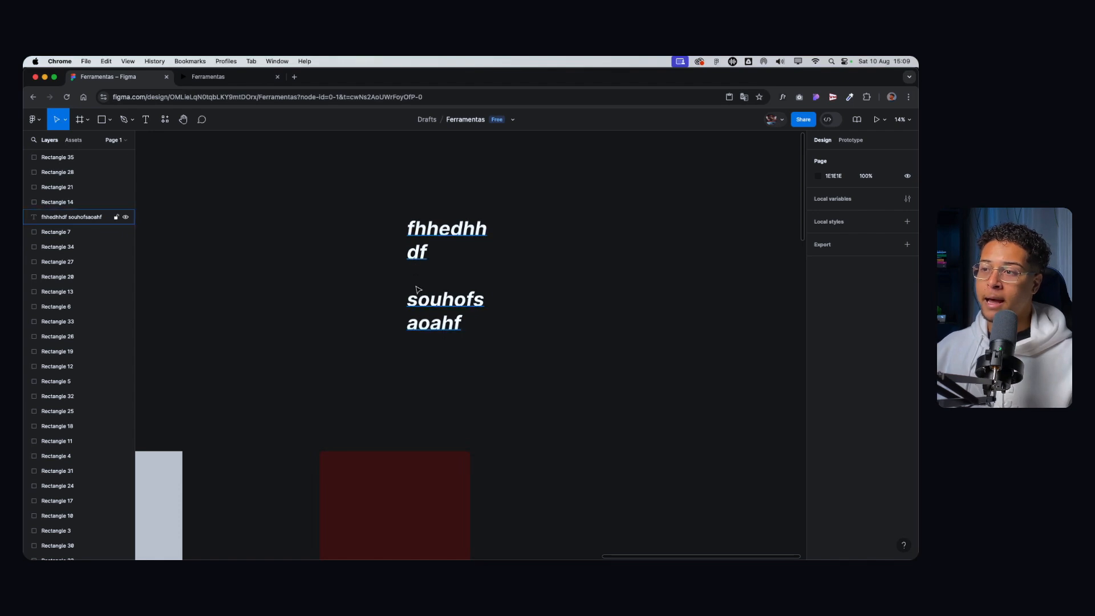
Step: Set the sample text's paragraph spacing to 297
left_click(417, 265)
double_click(418, 277)
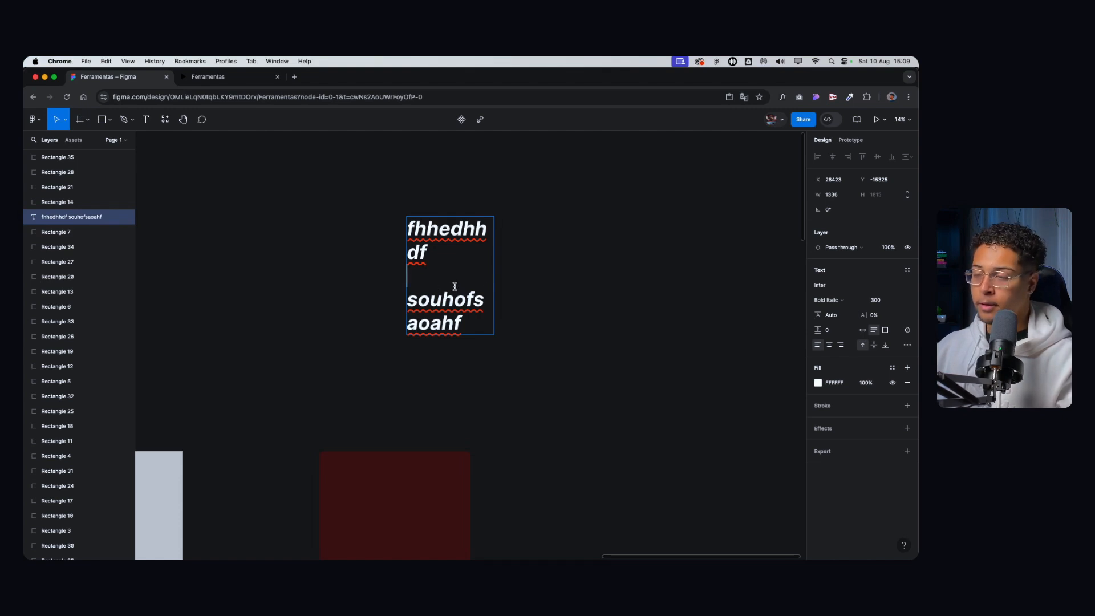
key("Escape")
left_click_drag(818, 330, 769, 248)
left_click_drag(469, 227, 917, 388)
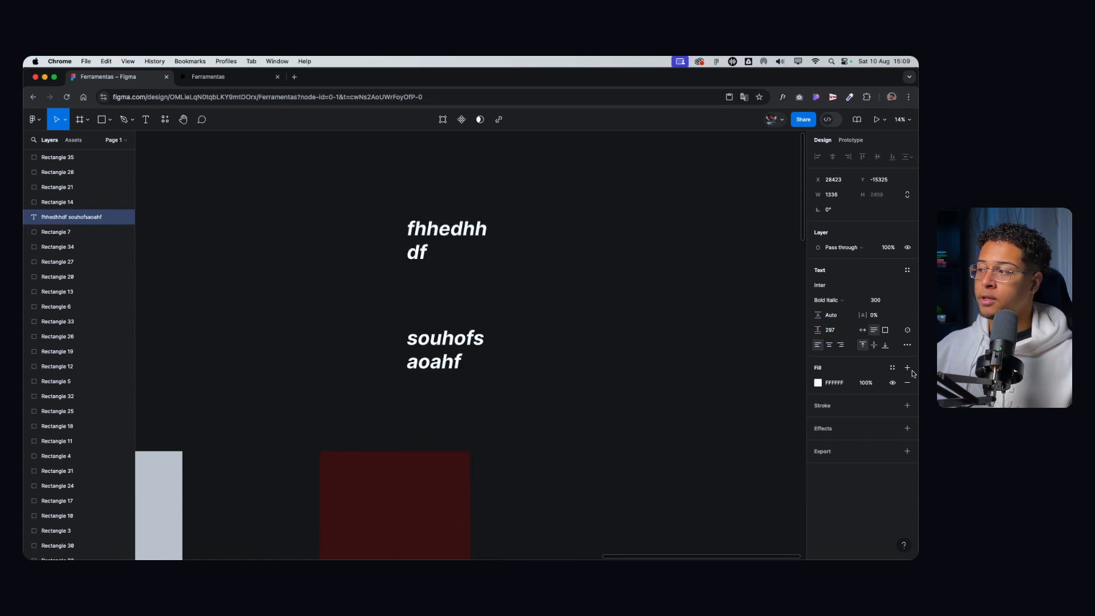
Step: Try left and centre alignment on the sample text, and finish with it aligned right
left_click(830, 345)
left_click(818, 345)
left_click(829, 345)
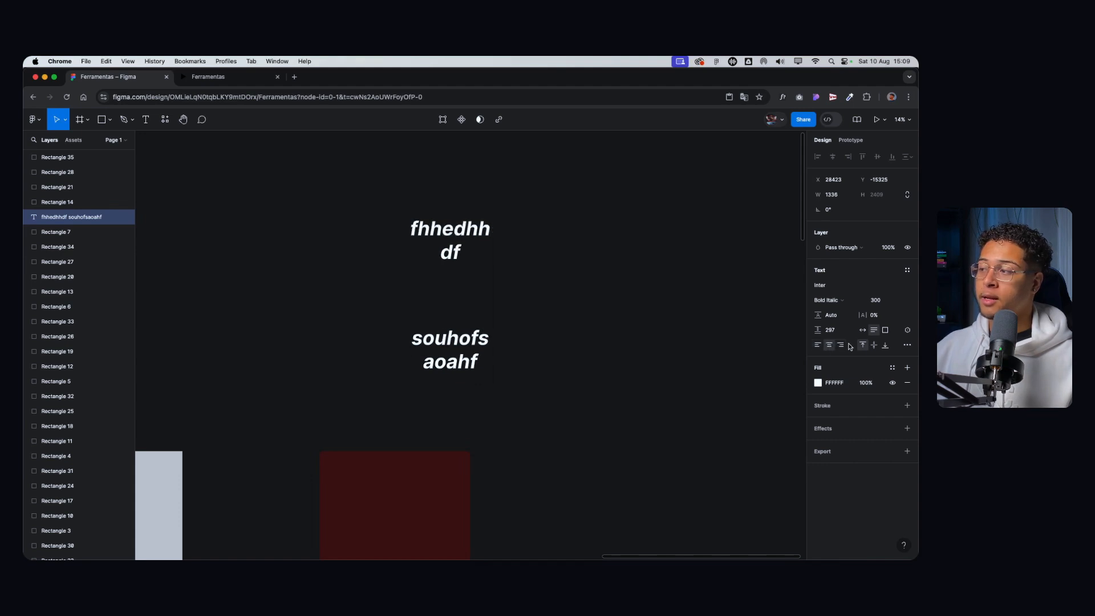
left_click(841, 346)
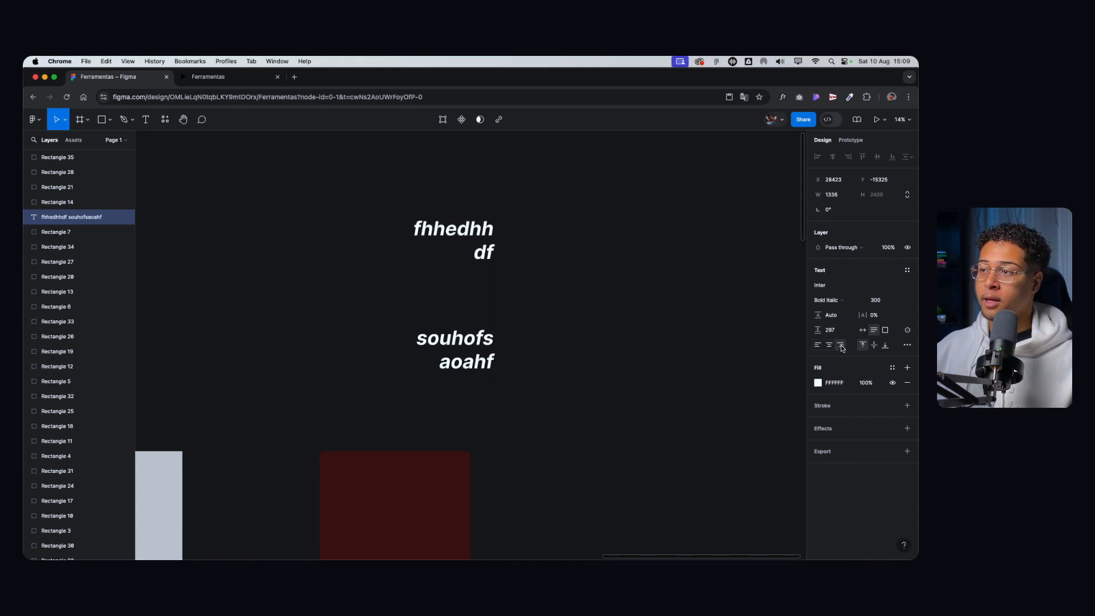
Step: Review the sample text's additional type settings, and close them without changing anything
left_click(907, 345)
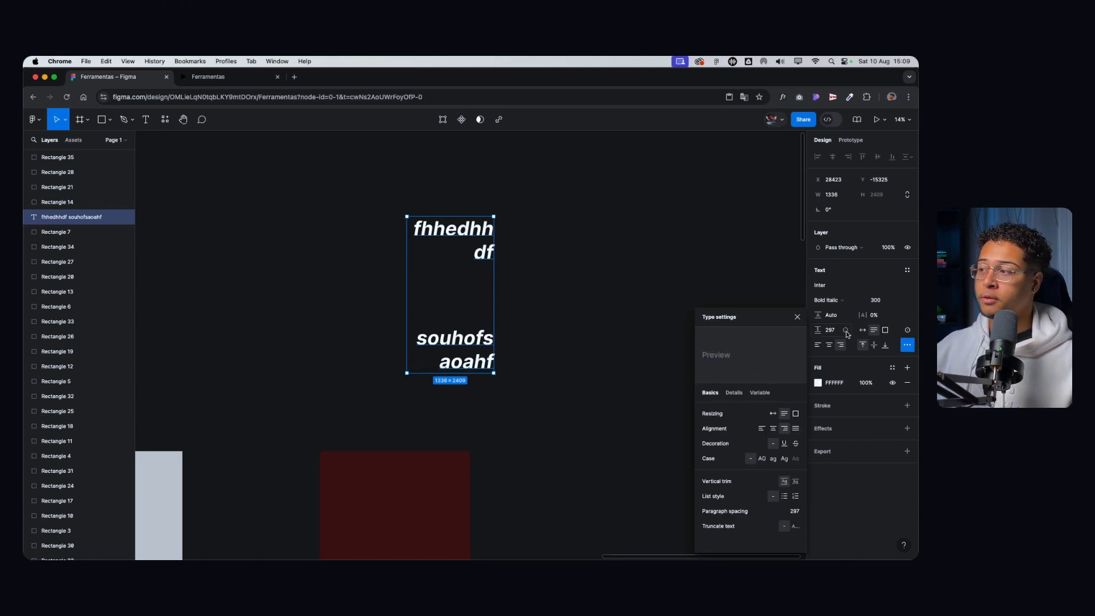
left_click(796, 320)
left_click(631, 291)
Step: Show the whole grid of squares and inspect the dark red square's properties, leaving nothing selected
scroll(530, 361, "down", 10)
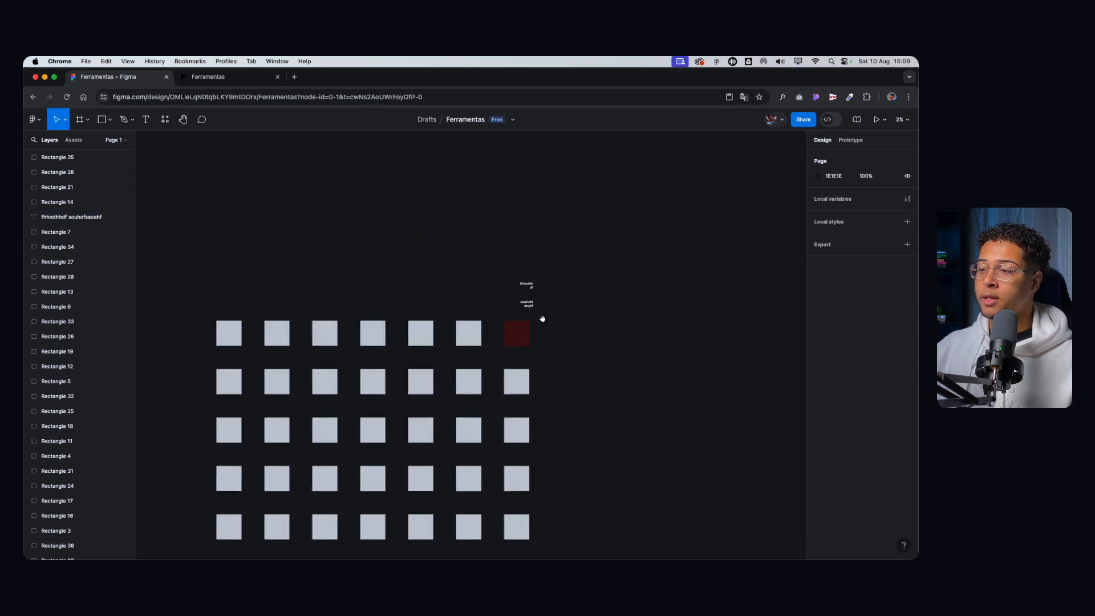
scroll(540, 372, "down", 3)
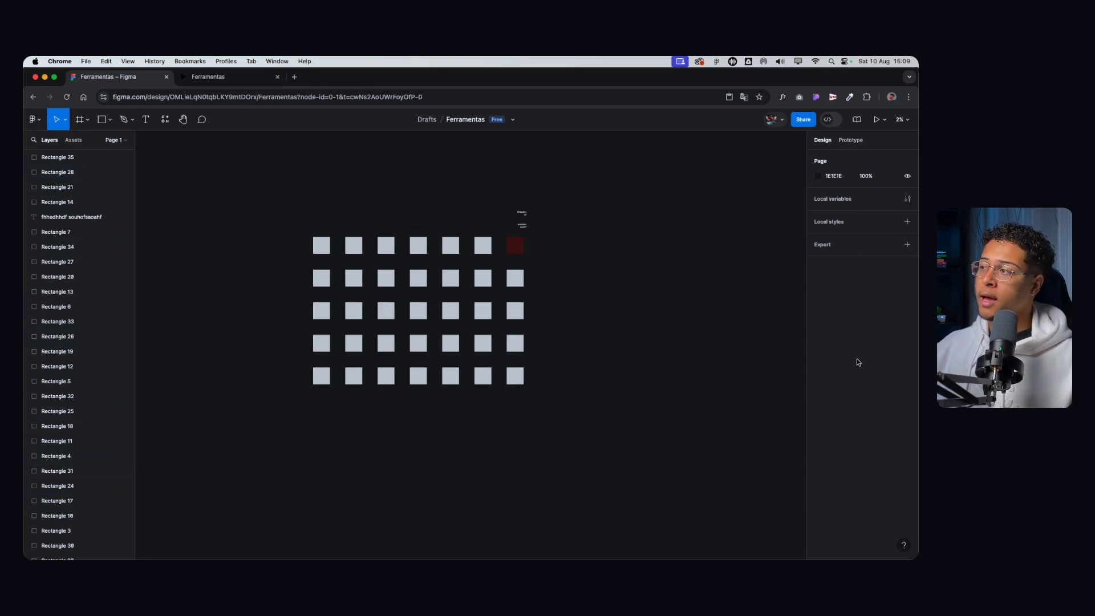
left_click(517, 245)
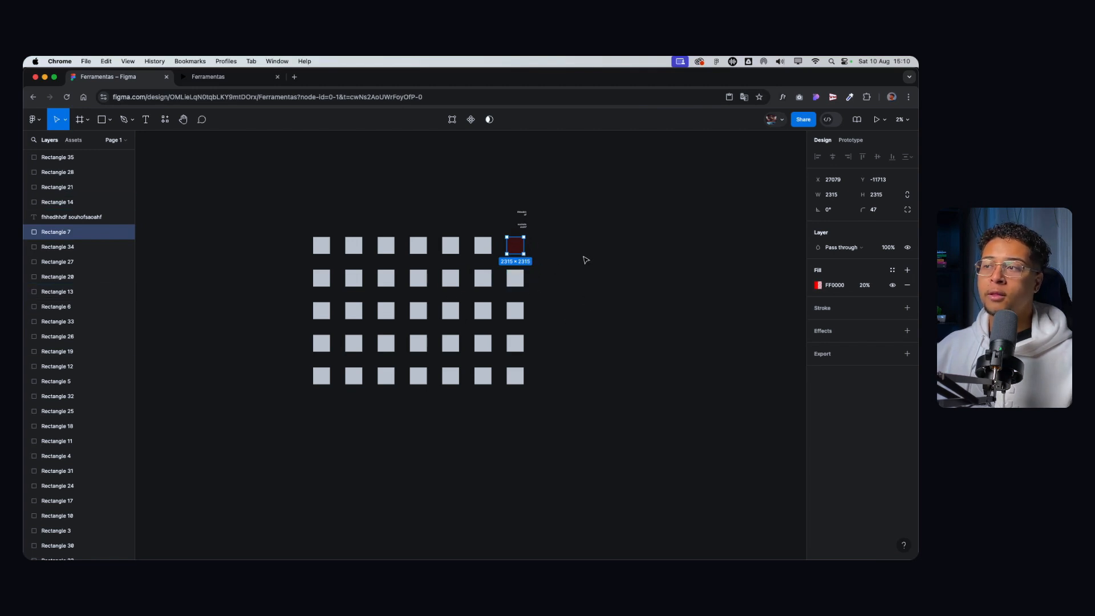
left_click(687, 242)
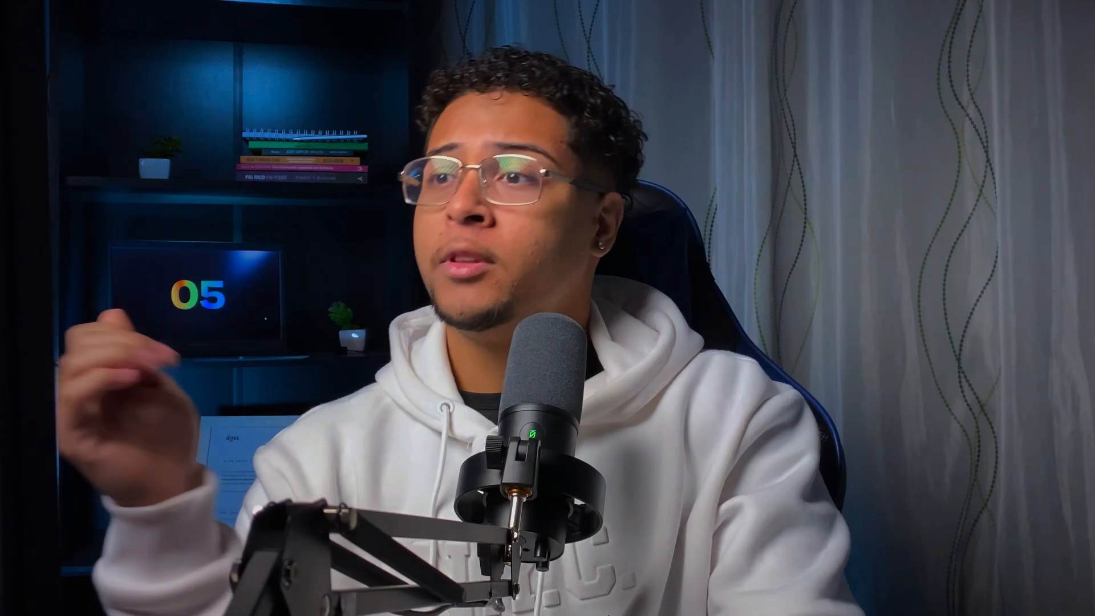